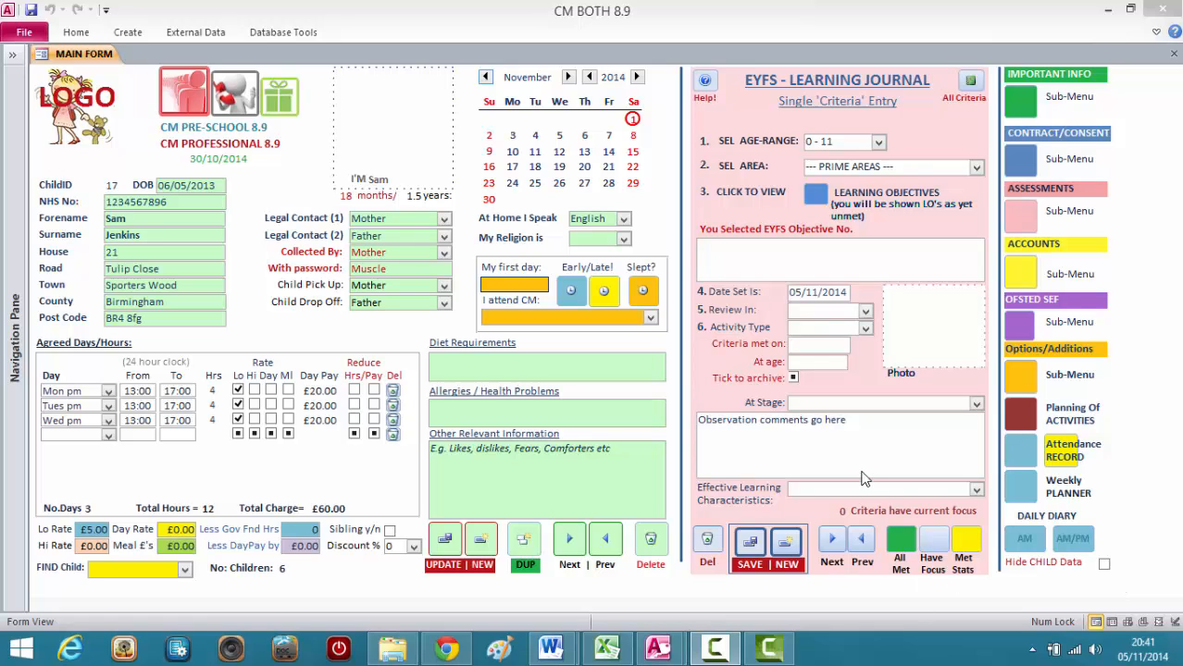
Open the EYFS criteria multi-entry form by age range from the Assessments sub-menu and close the sub-menu.
click(1018, 215)
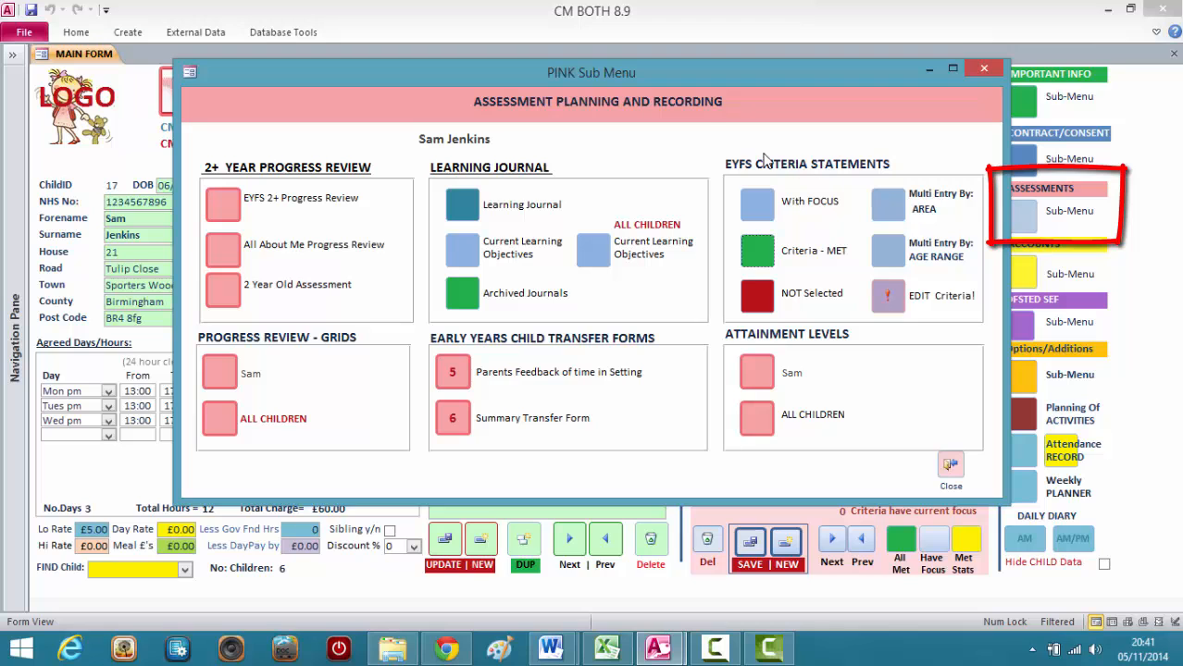
drag(819, 76, 745, 70)
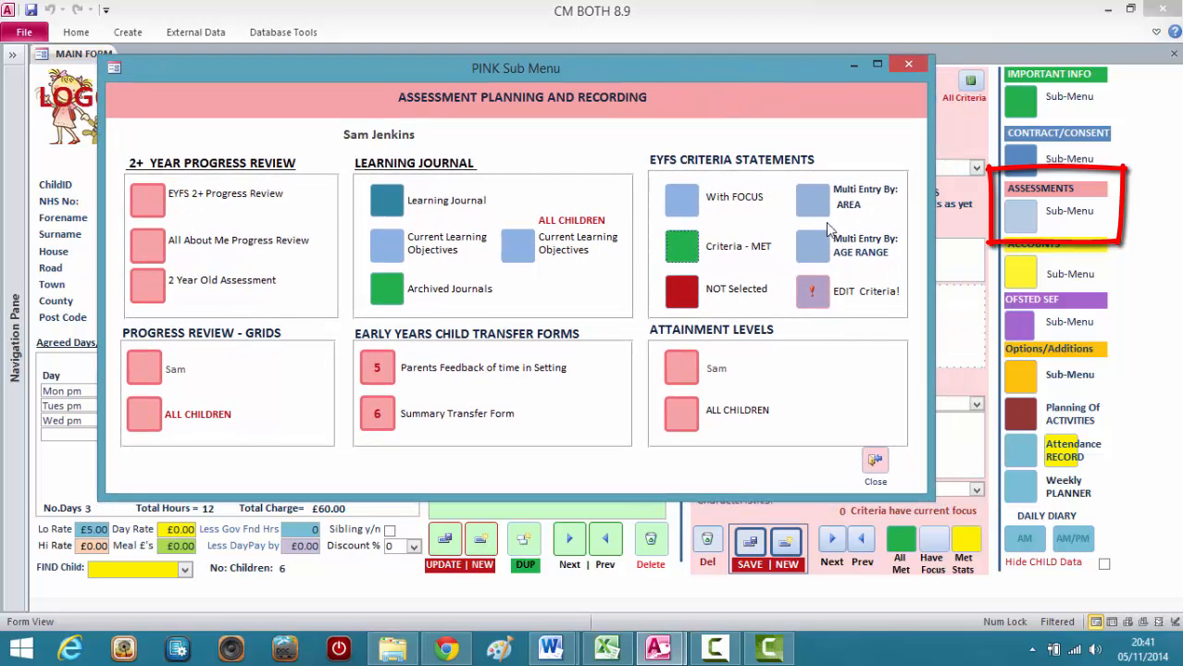
click(816, 252)
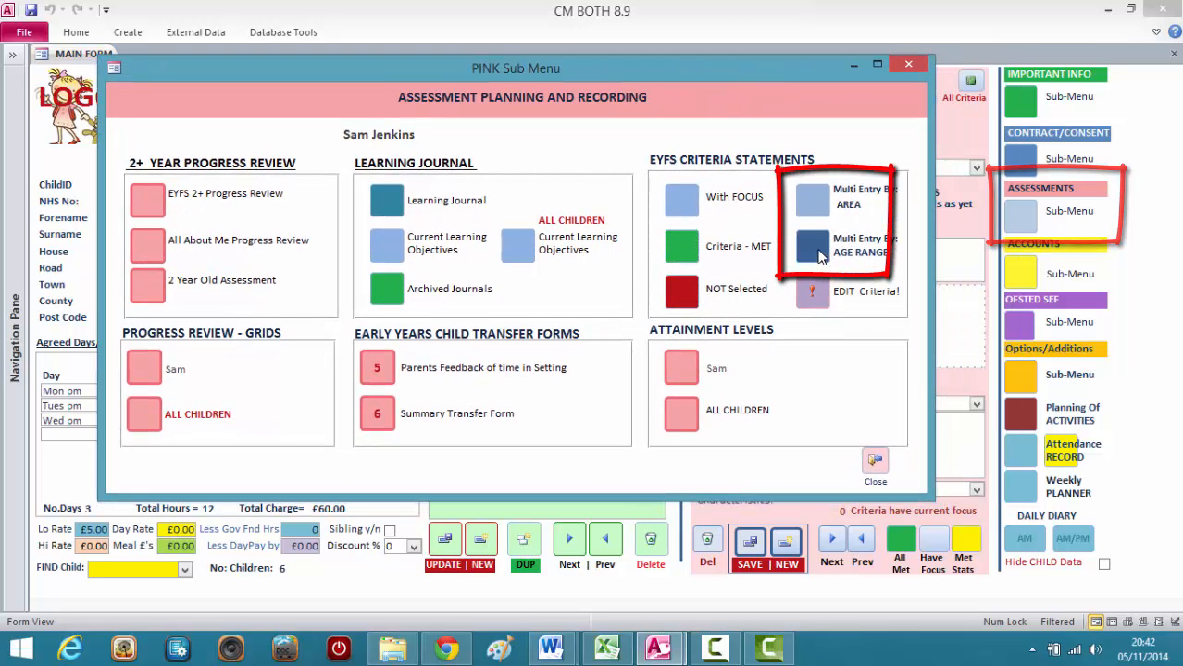
drag(383, 204, 371, 10)
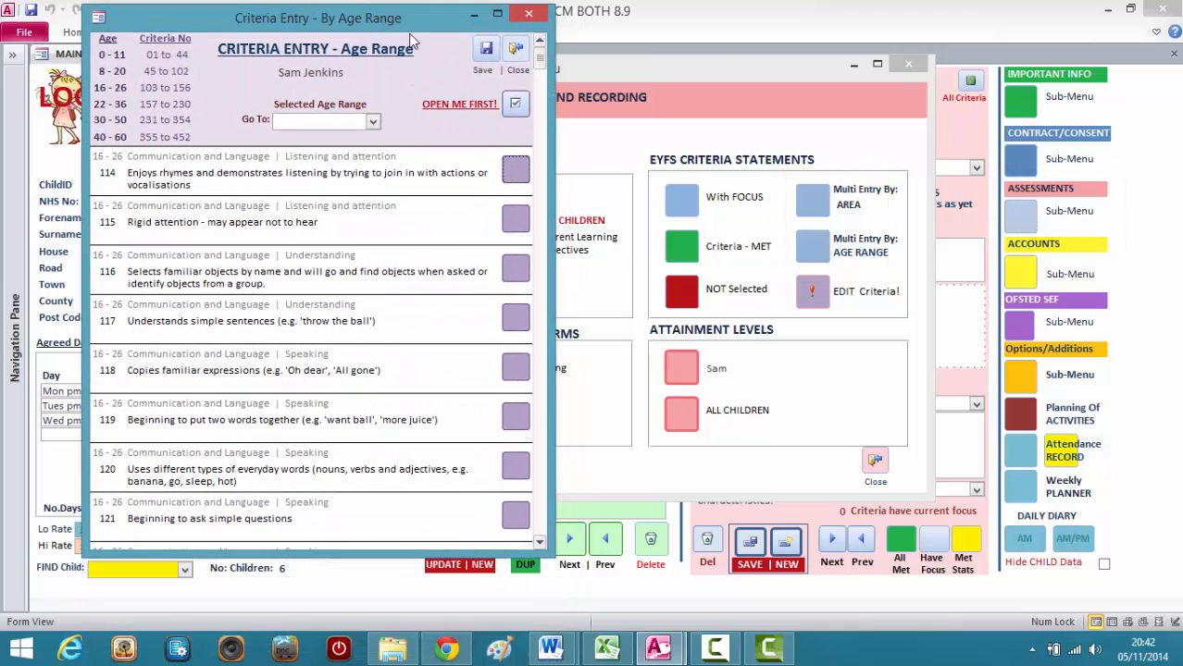
click(908, 64)
Open the By Age Range - NOW MET form and place it beside the Criteria Entry form.
click(515, 103)
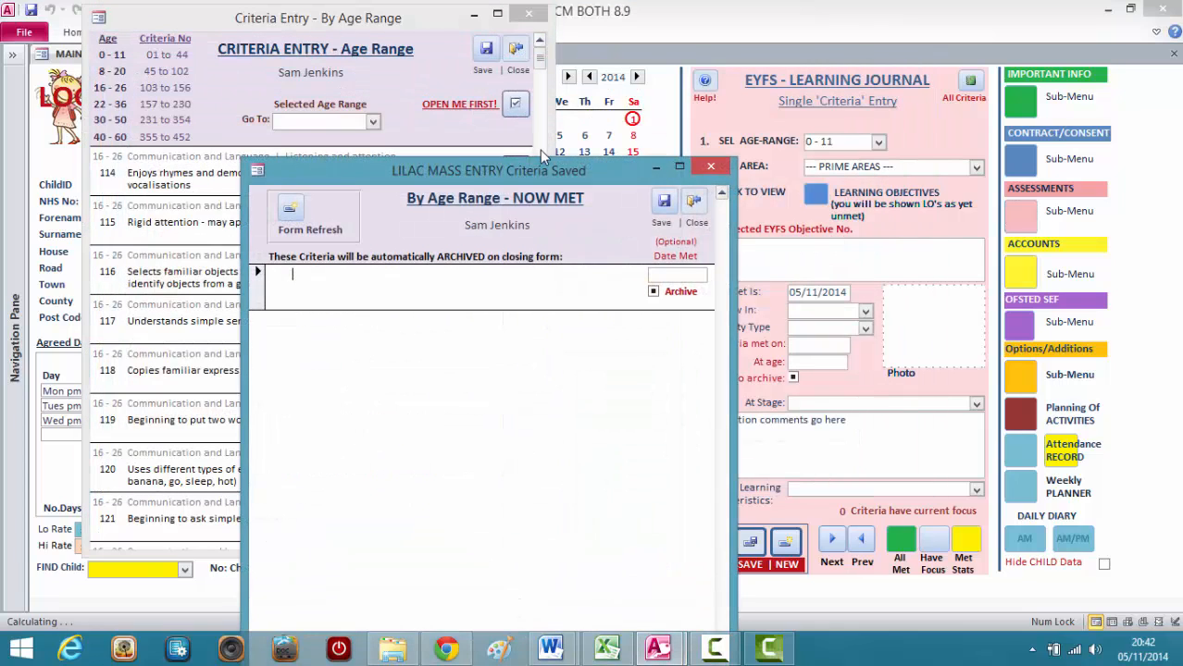
drag(538, 169, 856, 23)
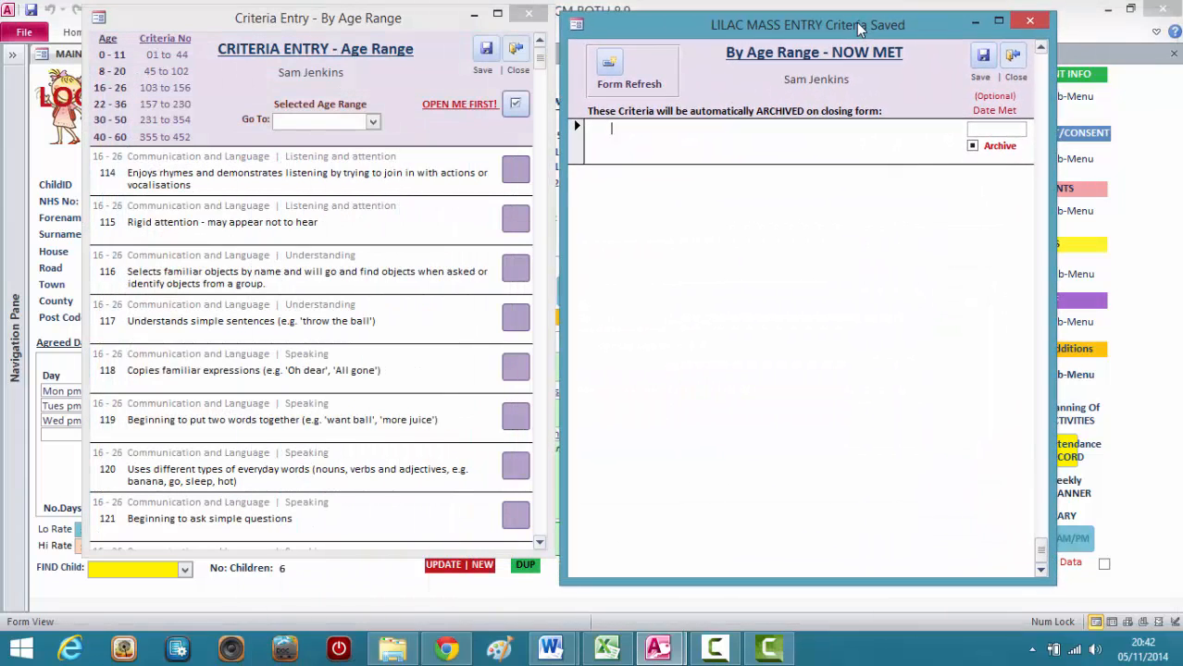
drag(423, 17, 417, 25)
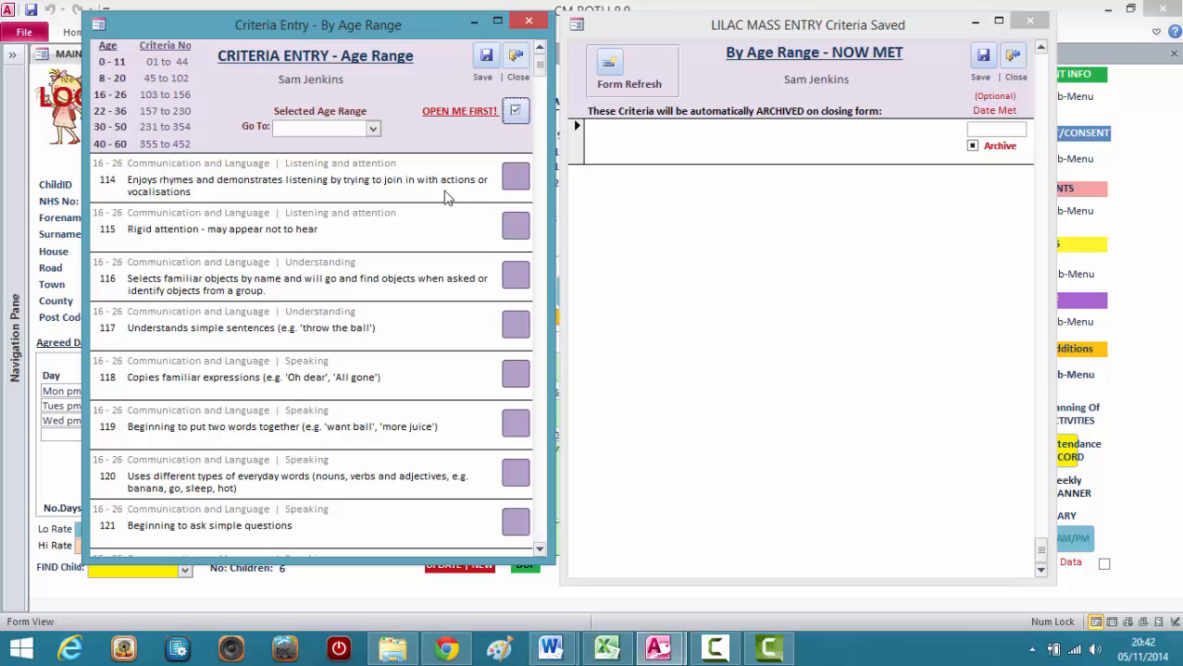
Add 16 - 26 Communication and Language criteria 114, 115 and 116 to the child's now-met list.
click(514, 177)
click(575, 183)
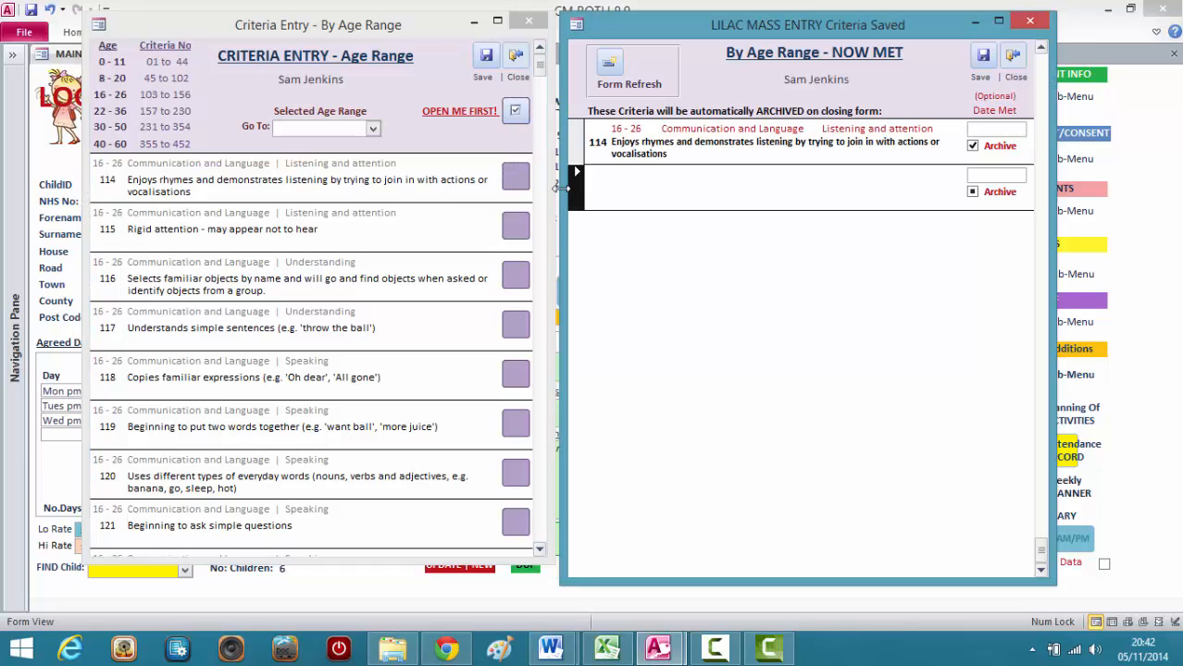
click(515, 227)
click(579, 238)
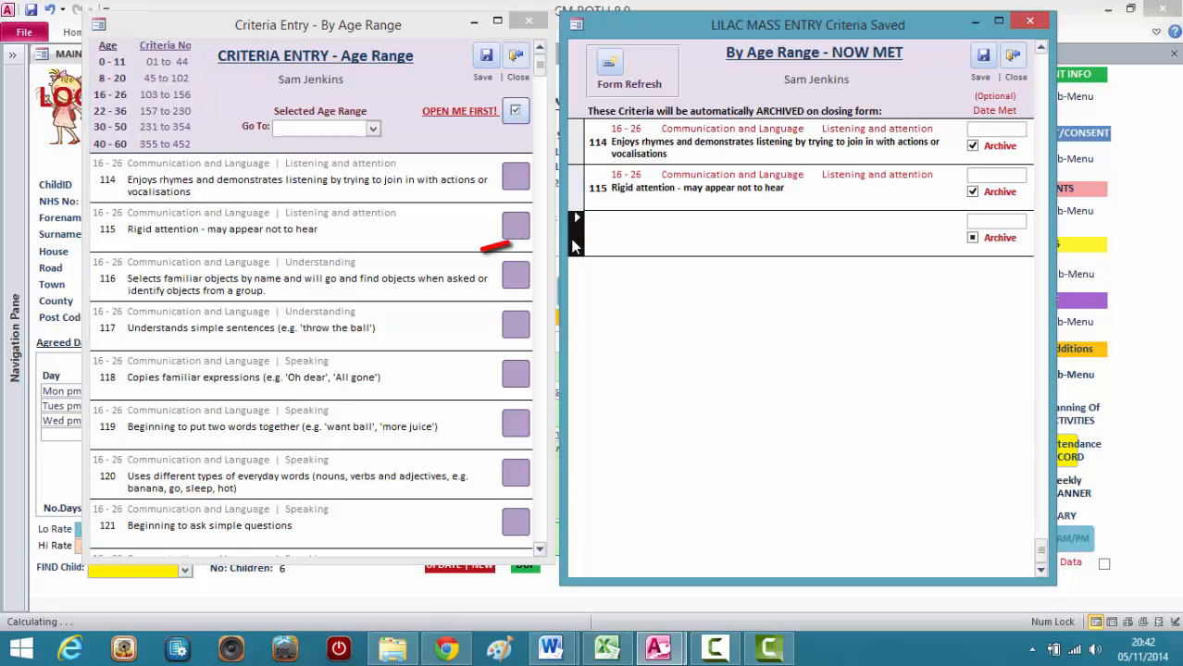
click(515, 279)
click(577, 280)
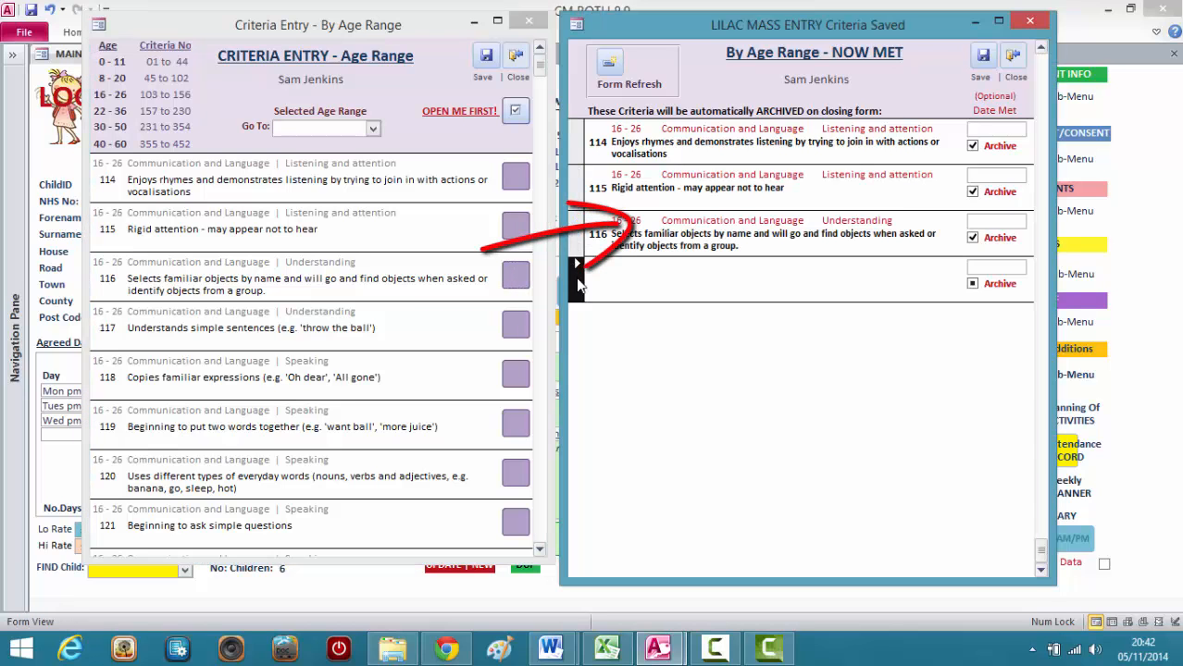
Add criterion 121, Beginning to ask simple questions, to the now-met list and close both criteria forms.
click(553, 238)
click(540, 549)
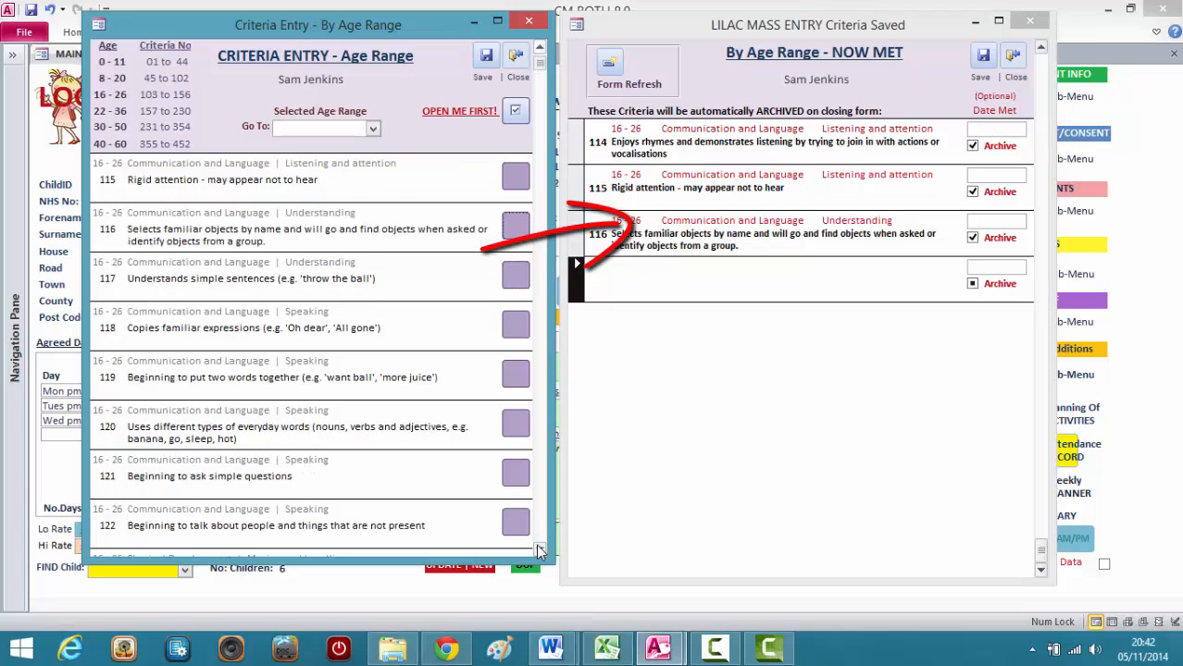
click(539, 549)
click(539, 548)
click(539, 549)
click(539, 549)
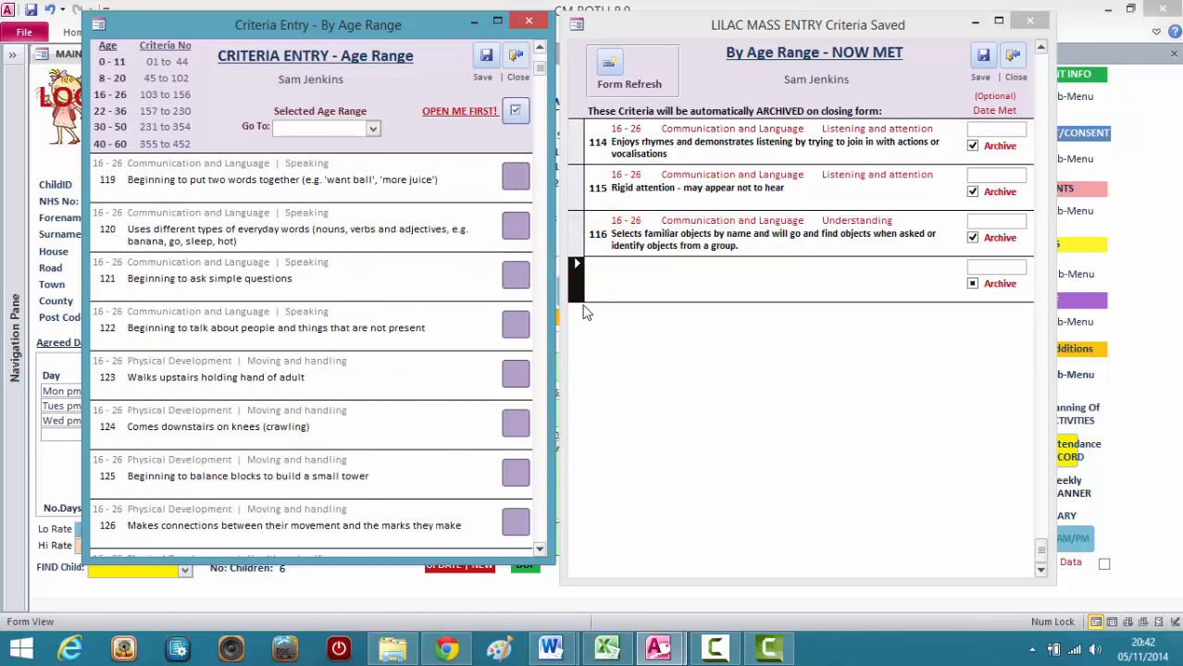
click(515, 275)
click(582, 338)
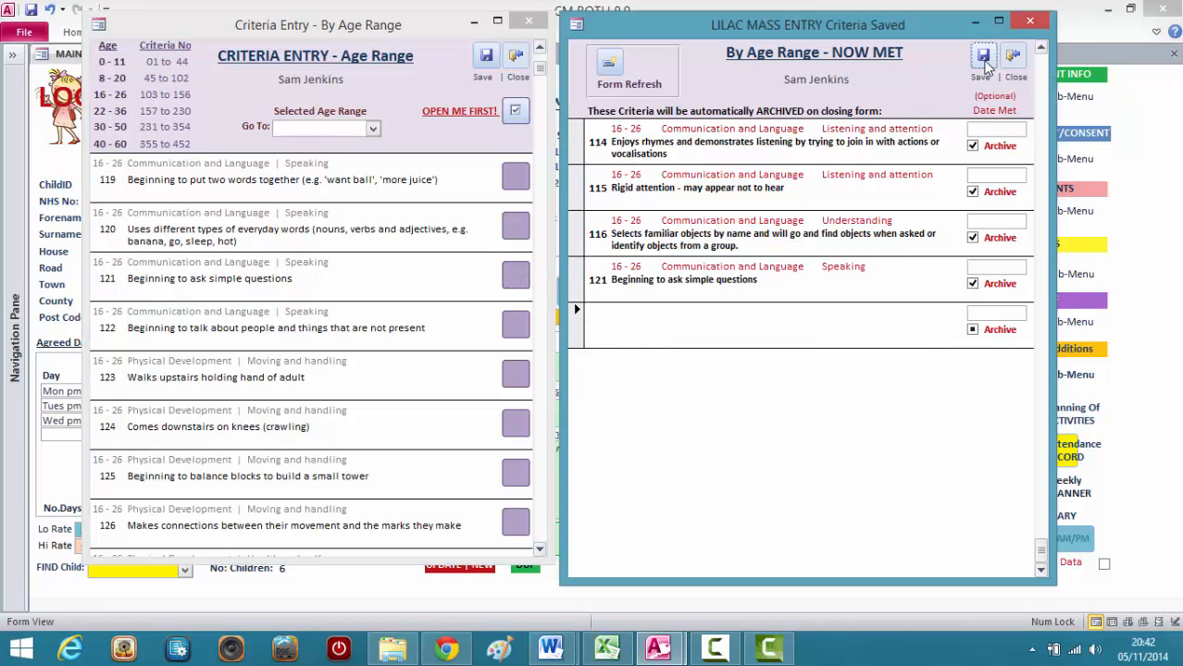
click(1014, 57)
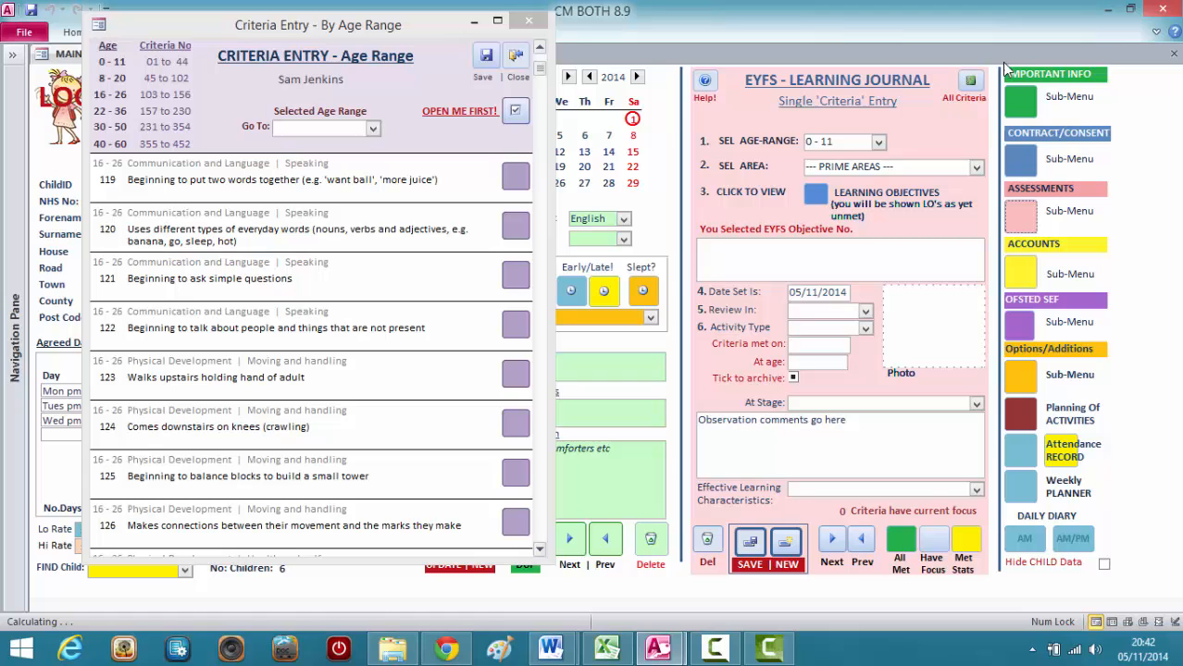
click(515, 57)
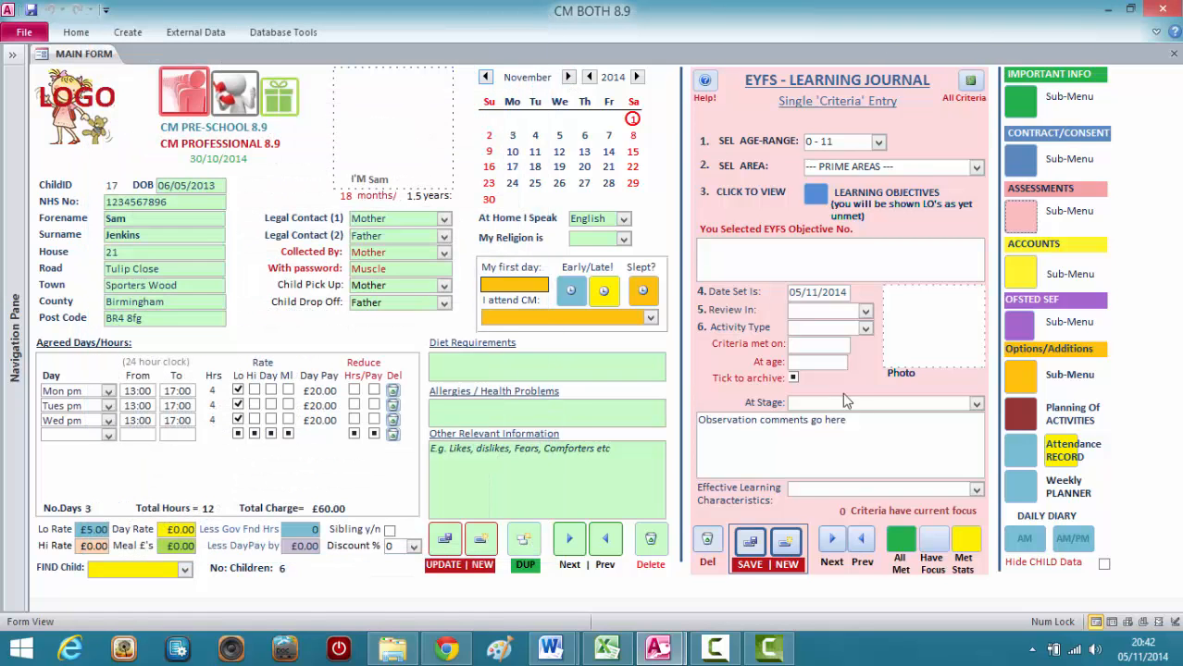
Examine the child's list of all met EYFS learning criteria, then close it.
click(912, 551)
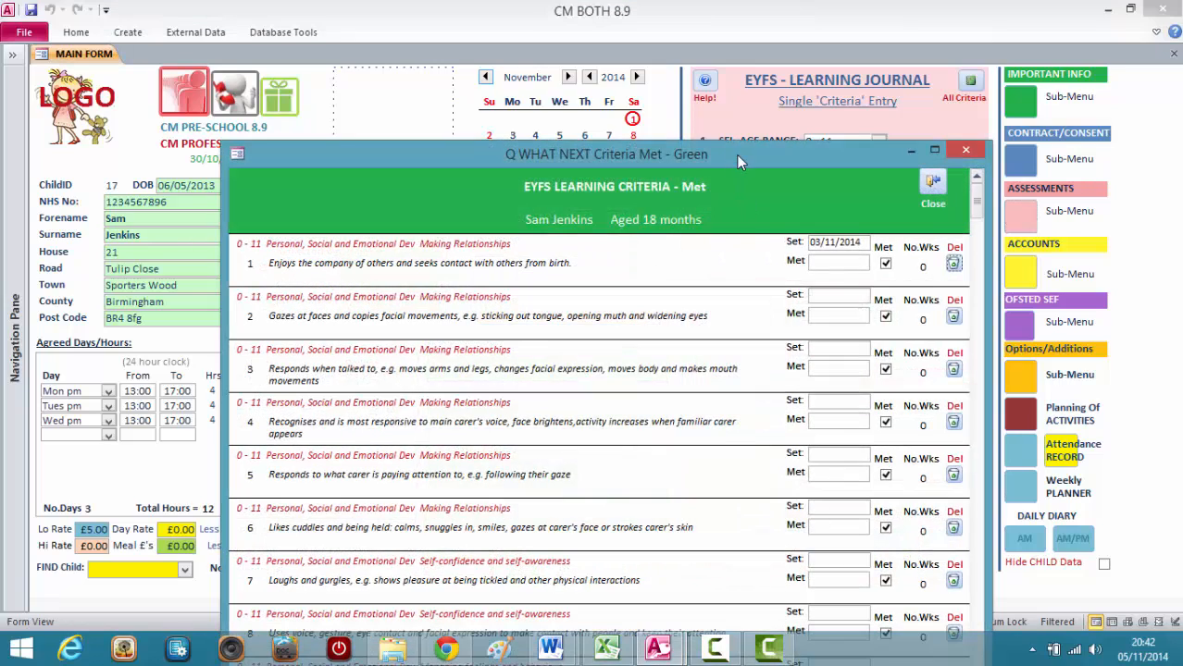
mouse_move(735, 155)
mouse_down()
mouse_move(732, 55)
mouse_move(757, 33)
mouse_up()
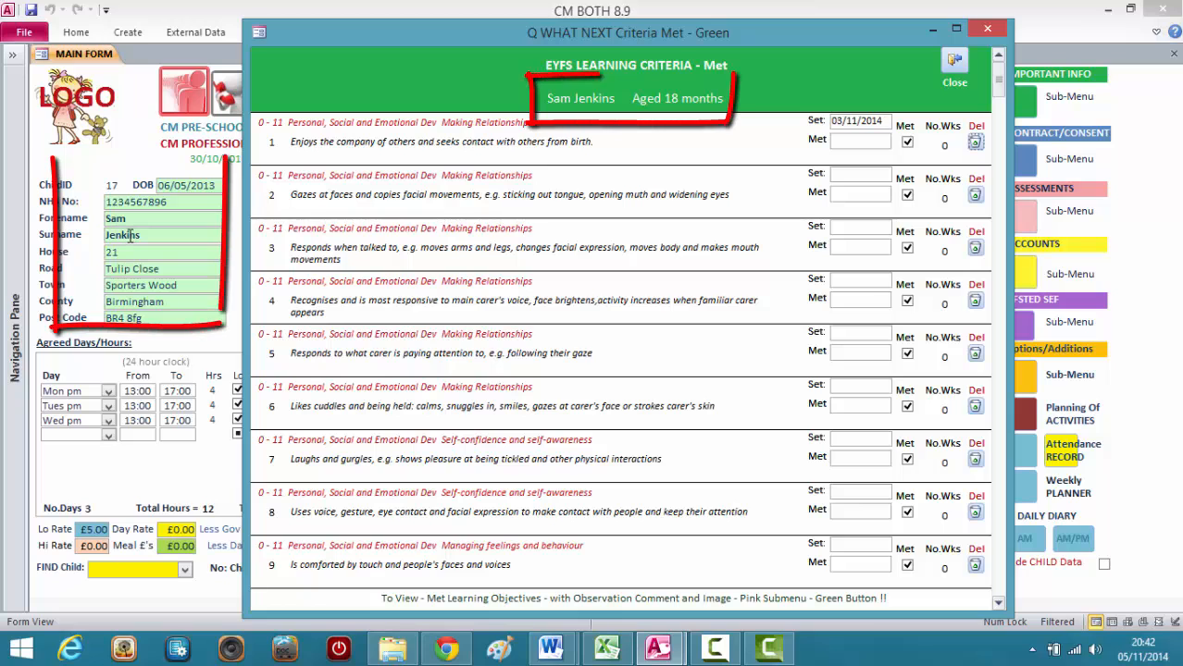
drag(400, 50, 231, 32)
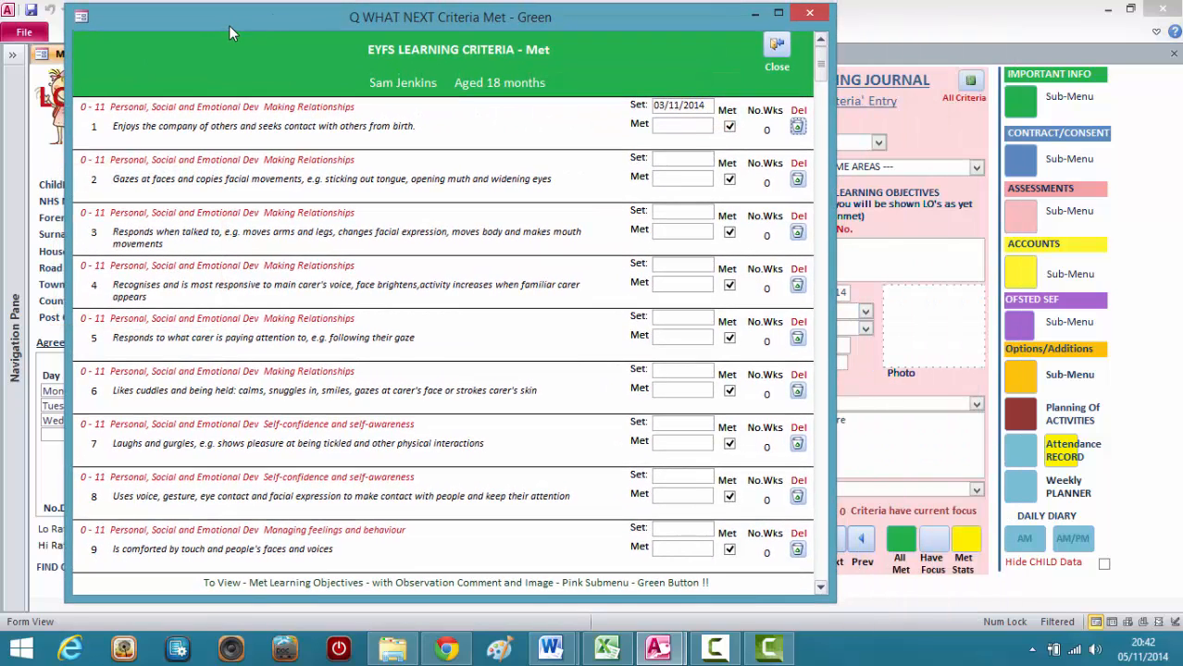
click(819, 592)
click(819, 592)
click(819, 593)
click(819, 592)
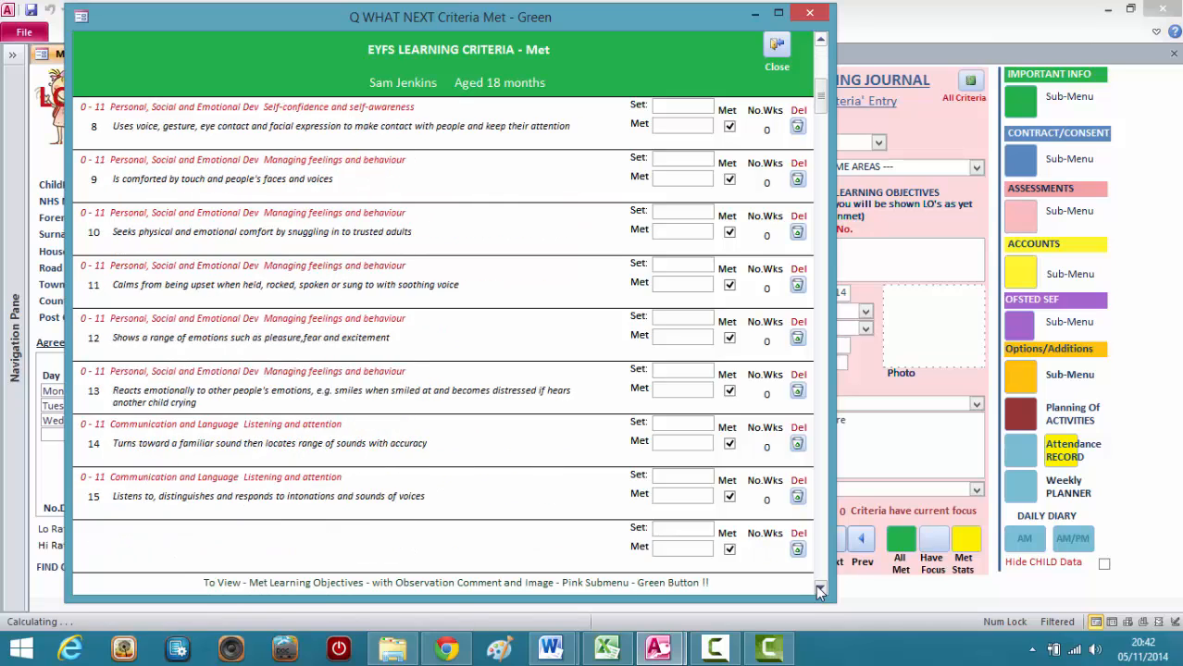
click(819, 593)
click(819, 592)
click(819, 592)
click(819, 592)
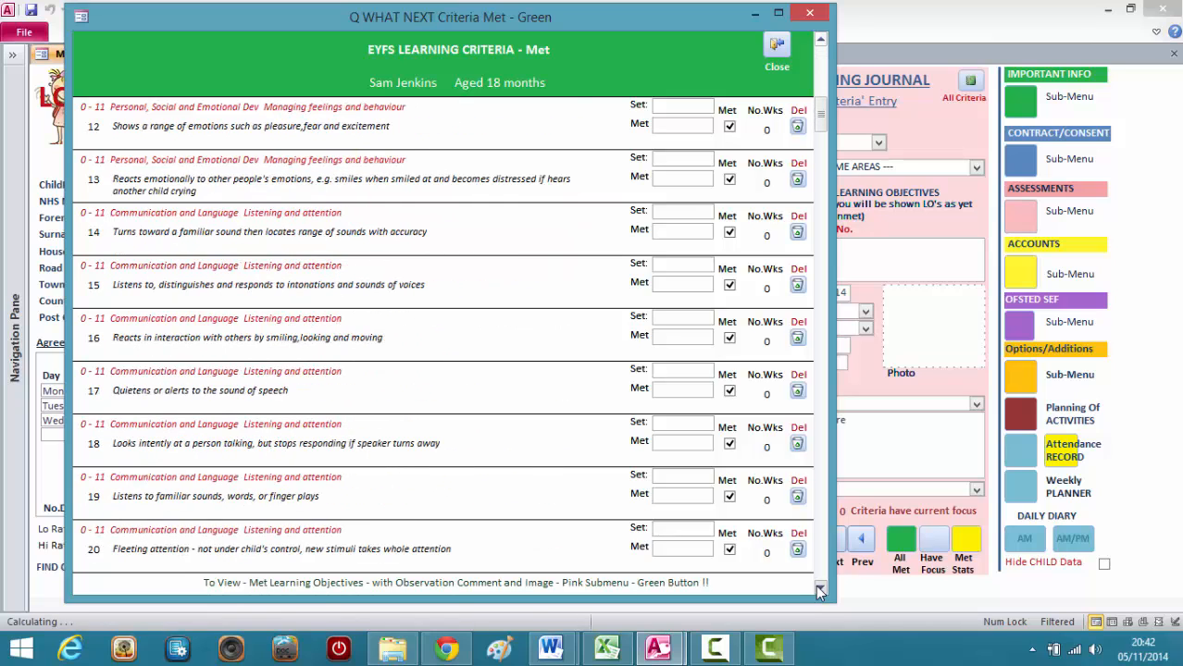
click(776, 48)
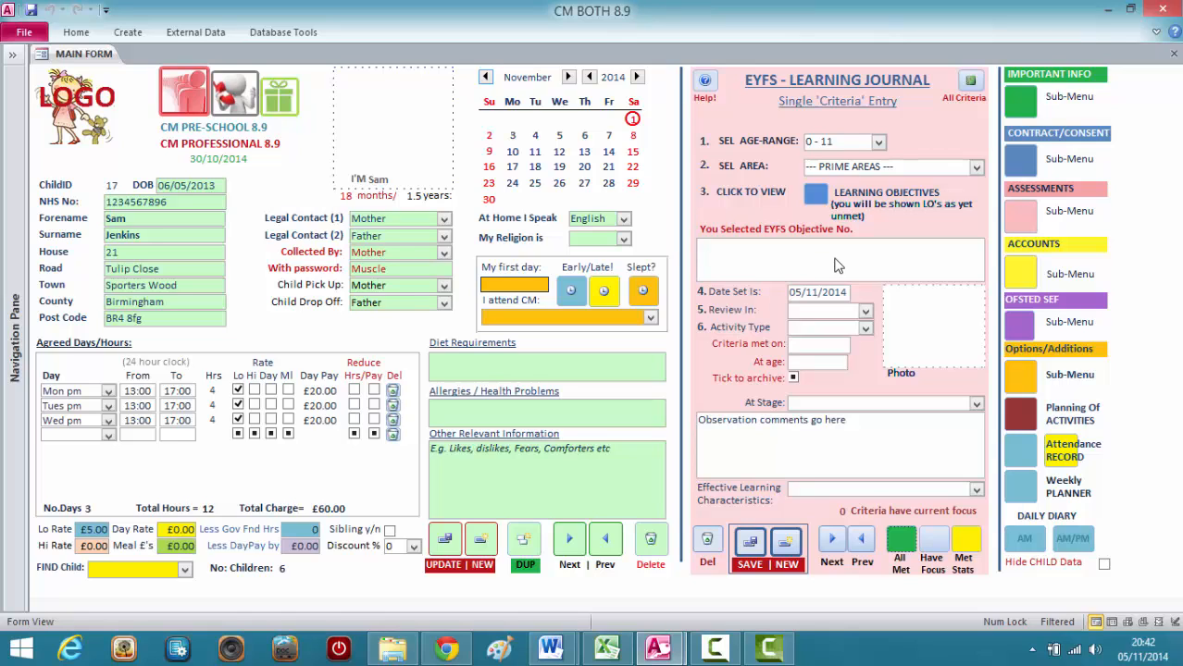
Open the child's report of criteria not selected, place and enlarge it beside the Learning Journal, and examine the 16 - 26 criteria.
click(1031, 223)
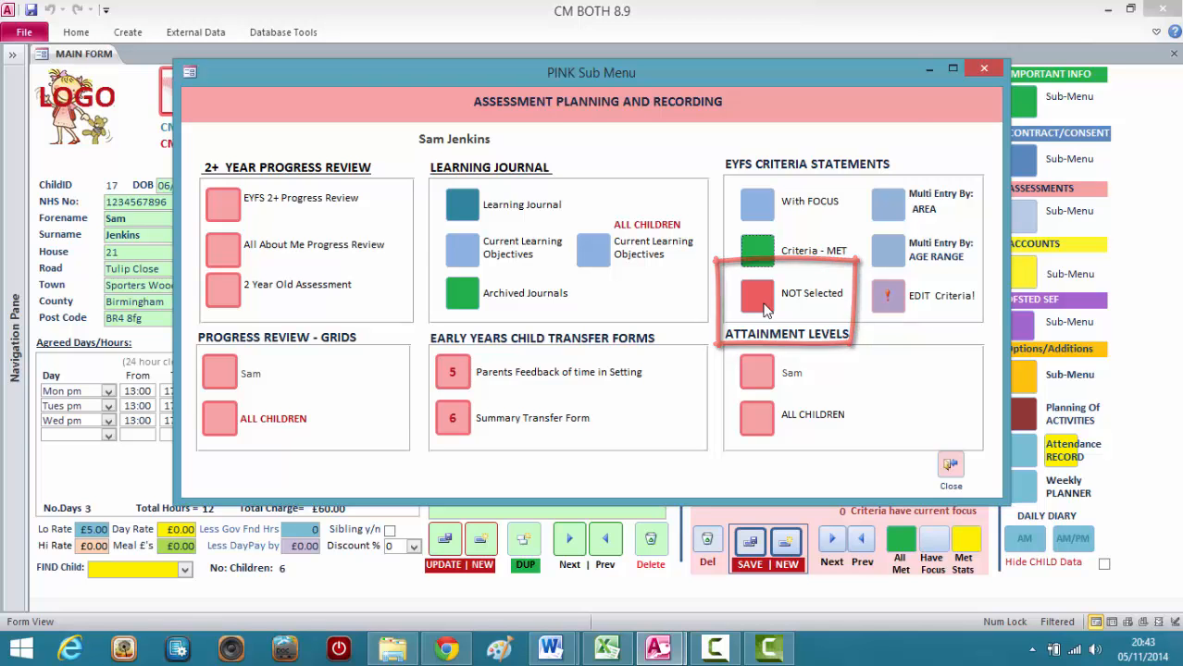
click(765, 309)
click(983, 69)
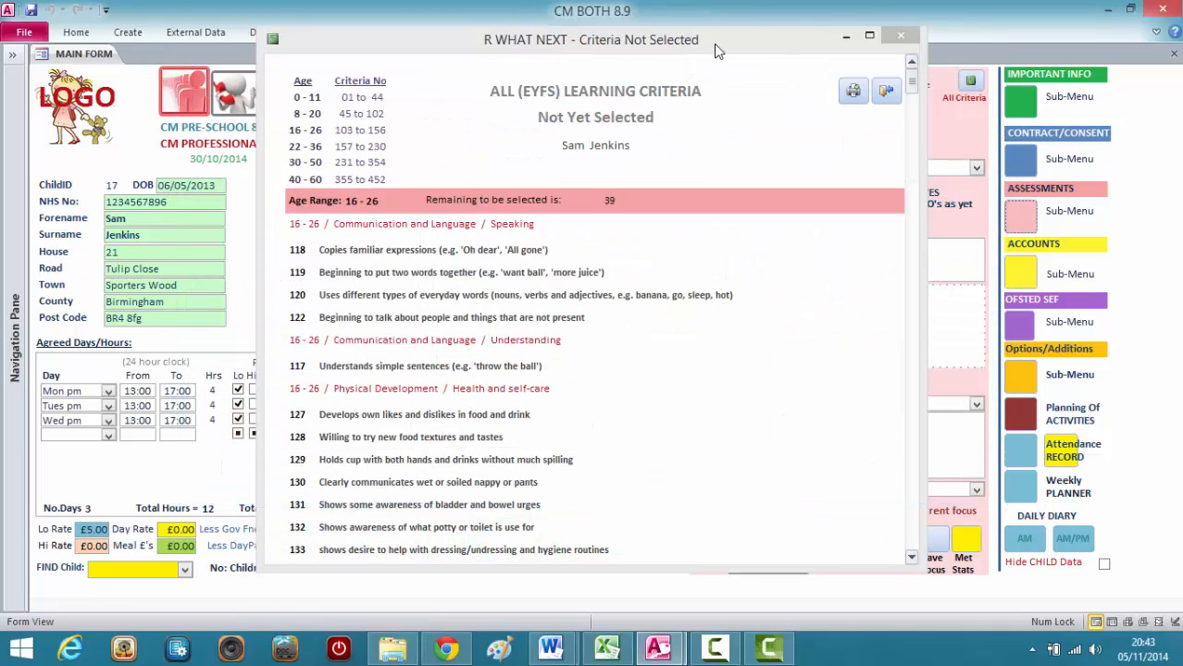
mouse_move(714, 43)
mouse_down()
mouse_move(526, 58)
mouse_move(464, 29)
mouse_up()
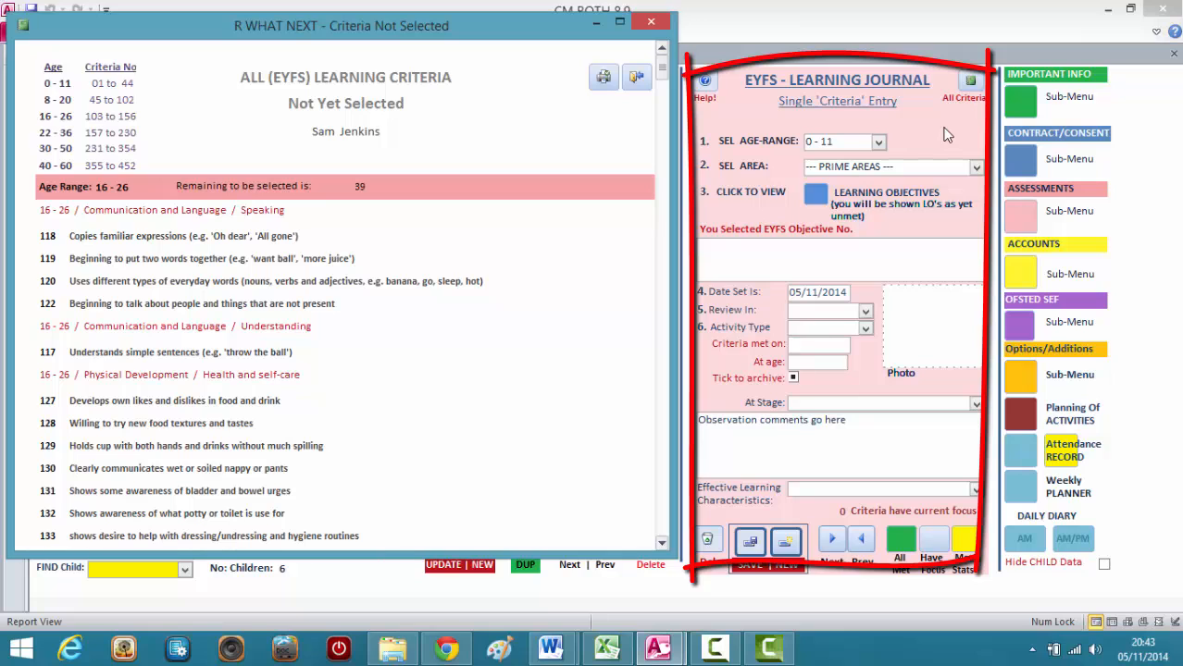
drag(421, 555, 419, 599)
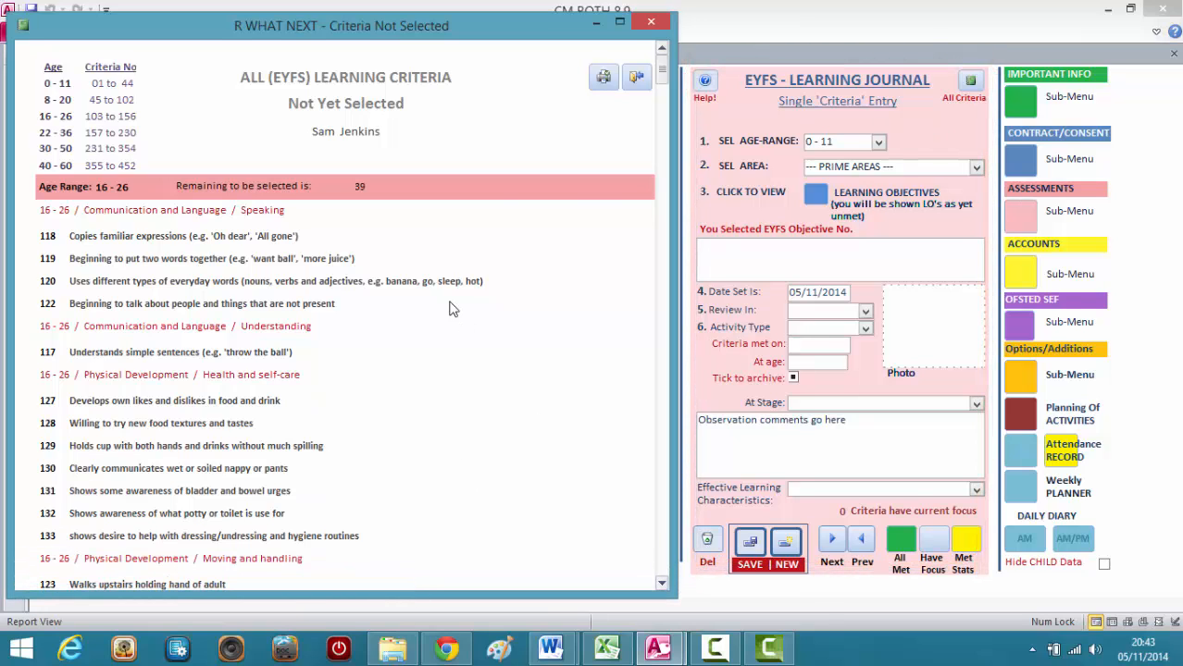
click(661, 587)
click(661, 587)
click(661, 587)
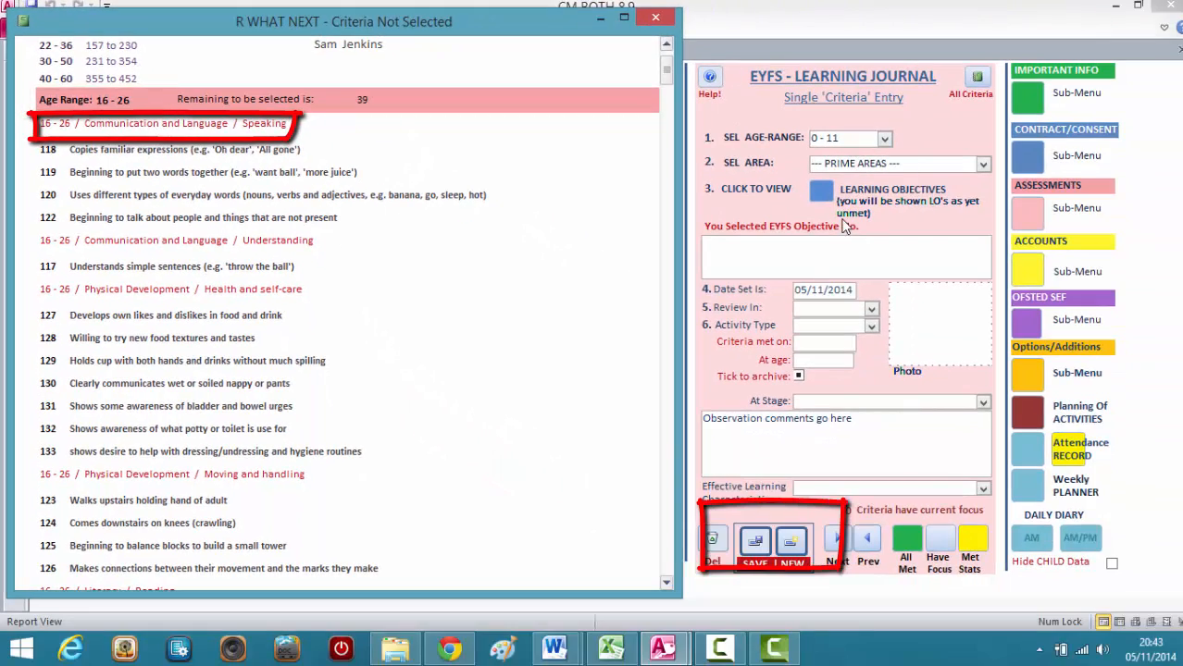
Start a new single criteria entry in the Learning Journal with age range 16 - 26 and area Communication and Language.
click(794, 542)
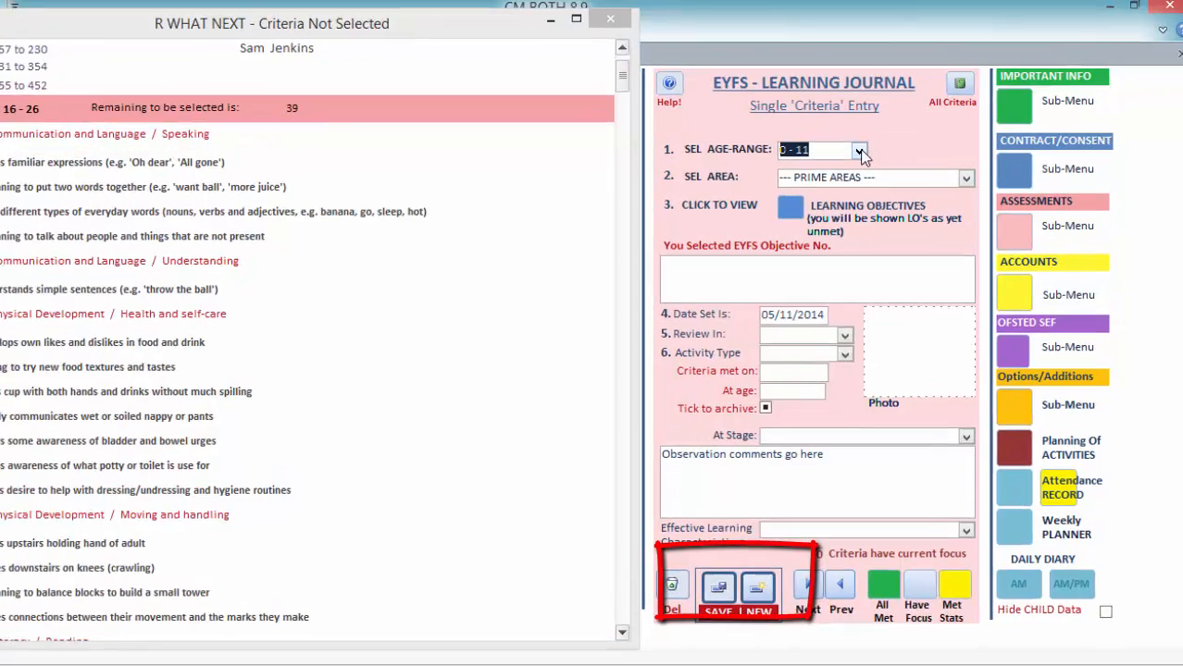
click(883, 139)
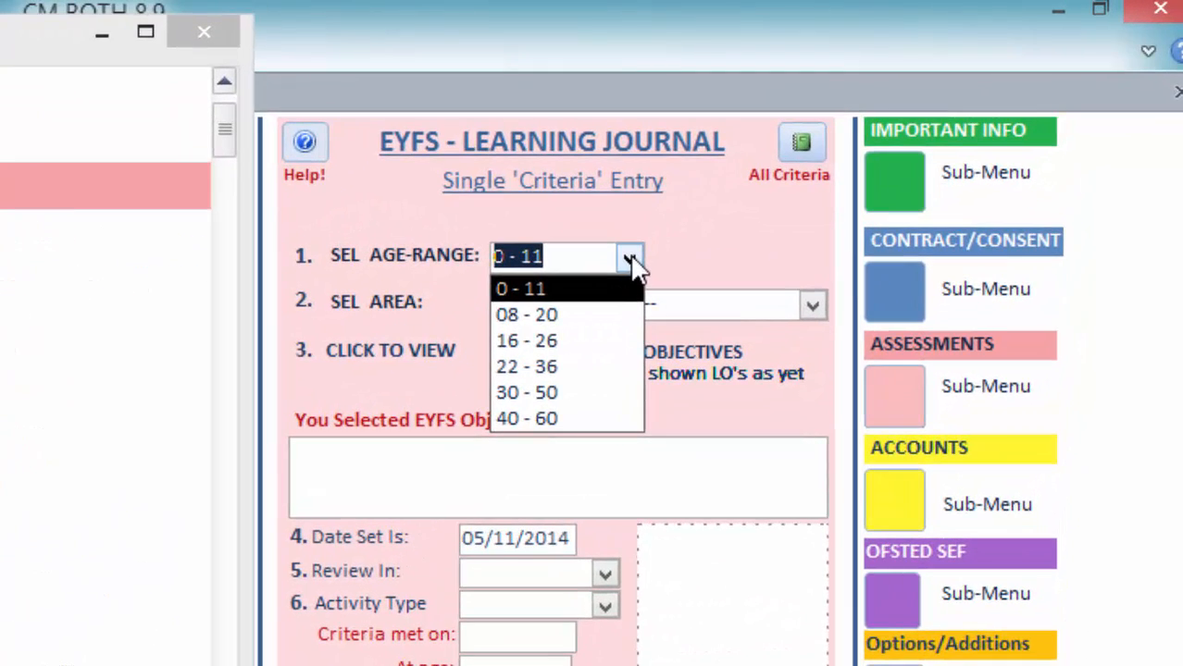
click(594, 340)
click(811, 308)
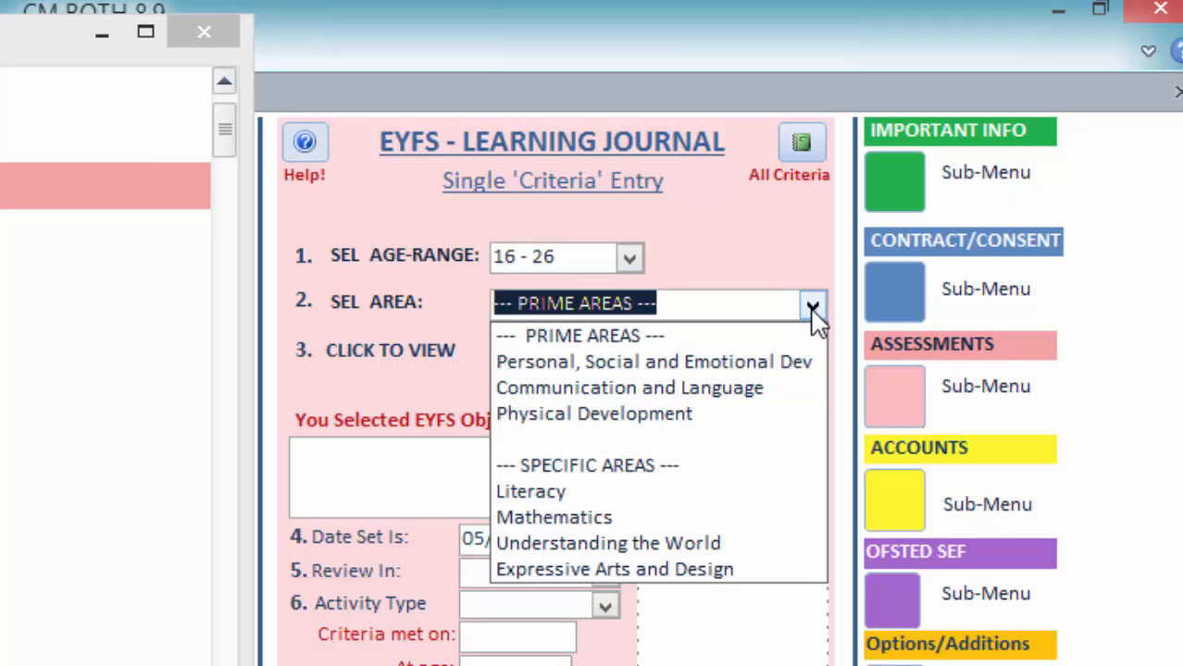
click(757, 392)
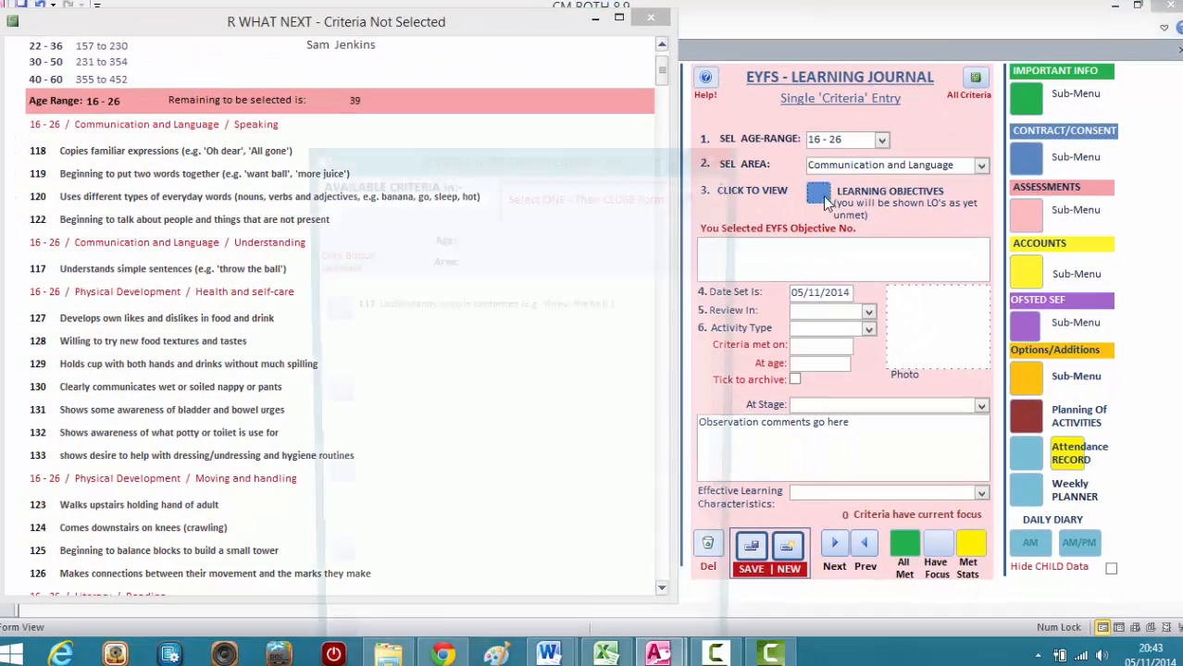
Choose Speaking criterion 118, Copies familiar expressions, from the available learning objectives and save the journal entry.
click(796, 203)
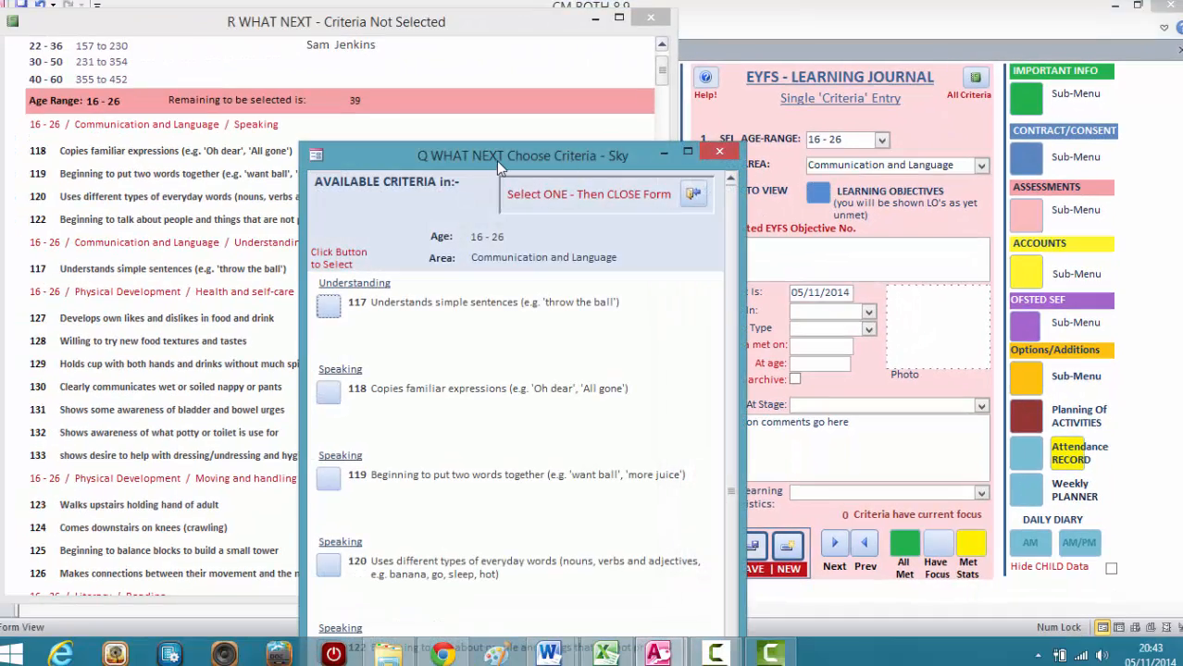
drag(496, 160, 468, 52)
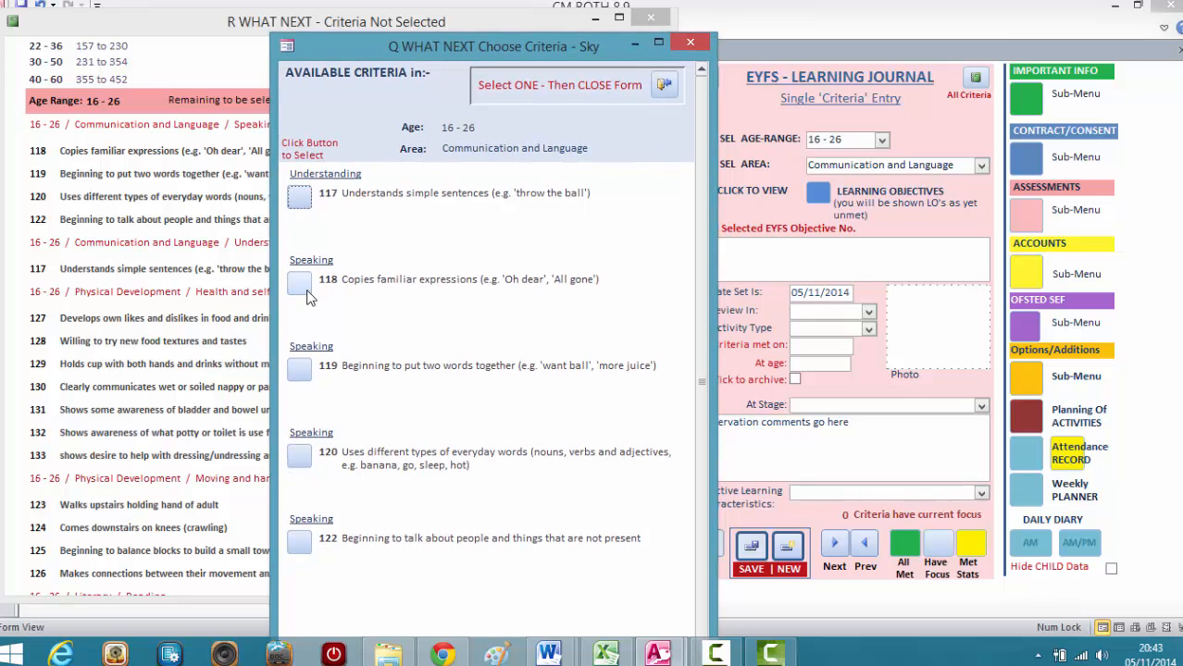
click(304, 290)
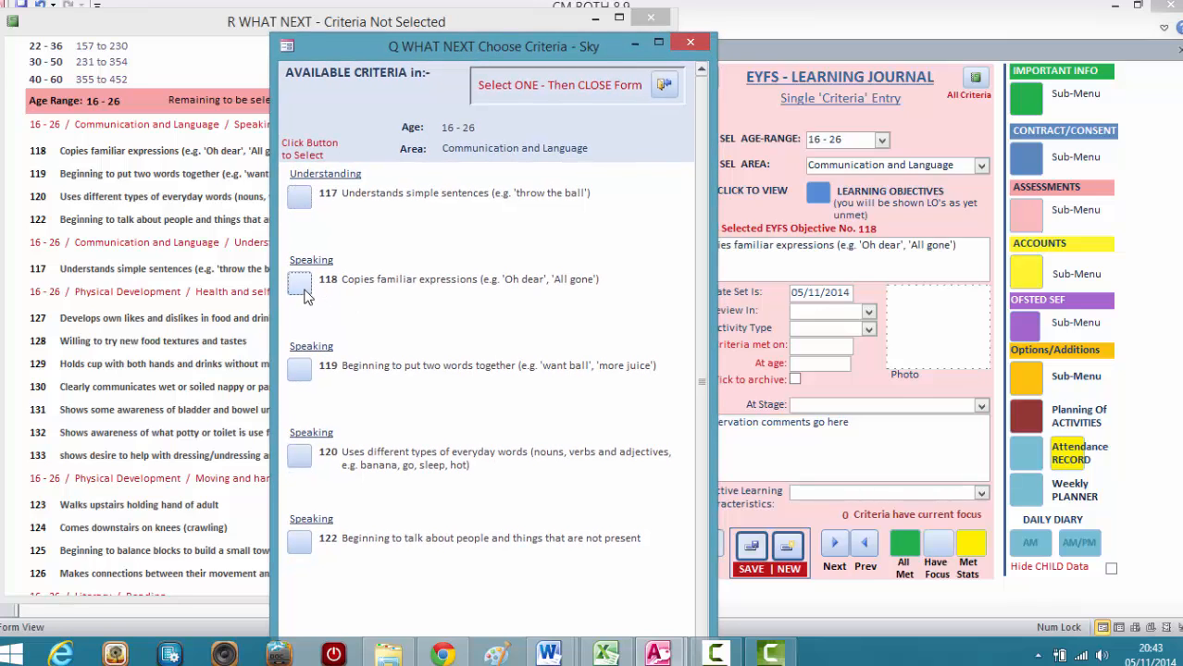
drag(600, 50, 559, 39)
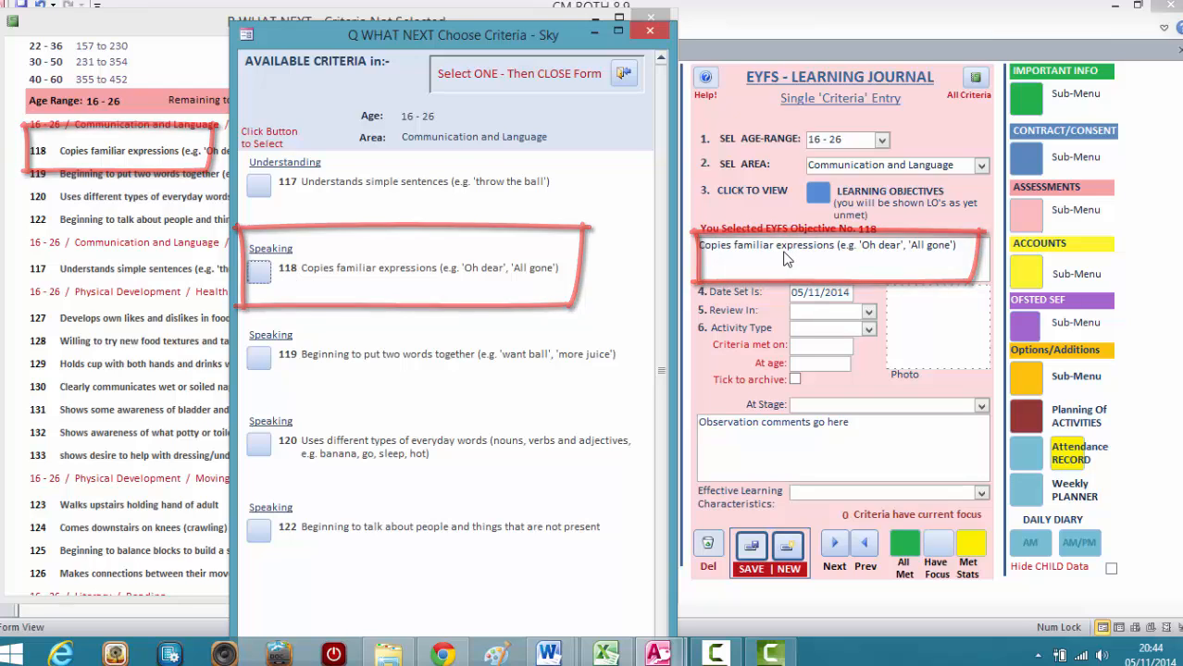
click(755, 552)
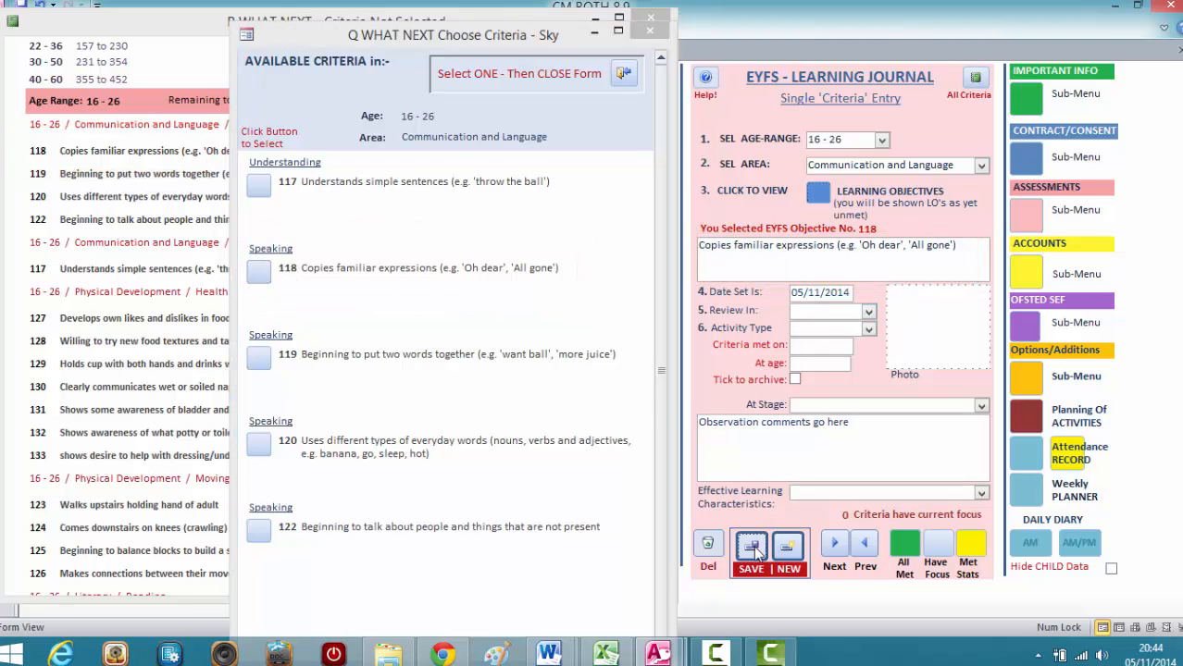
Close the criteria selection form, reopen the available Communication and Language objectives for 16 - 26 to check what remains, and close them again.
click(626, 76)
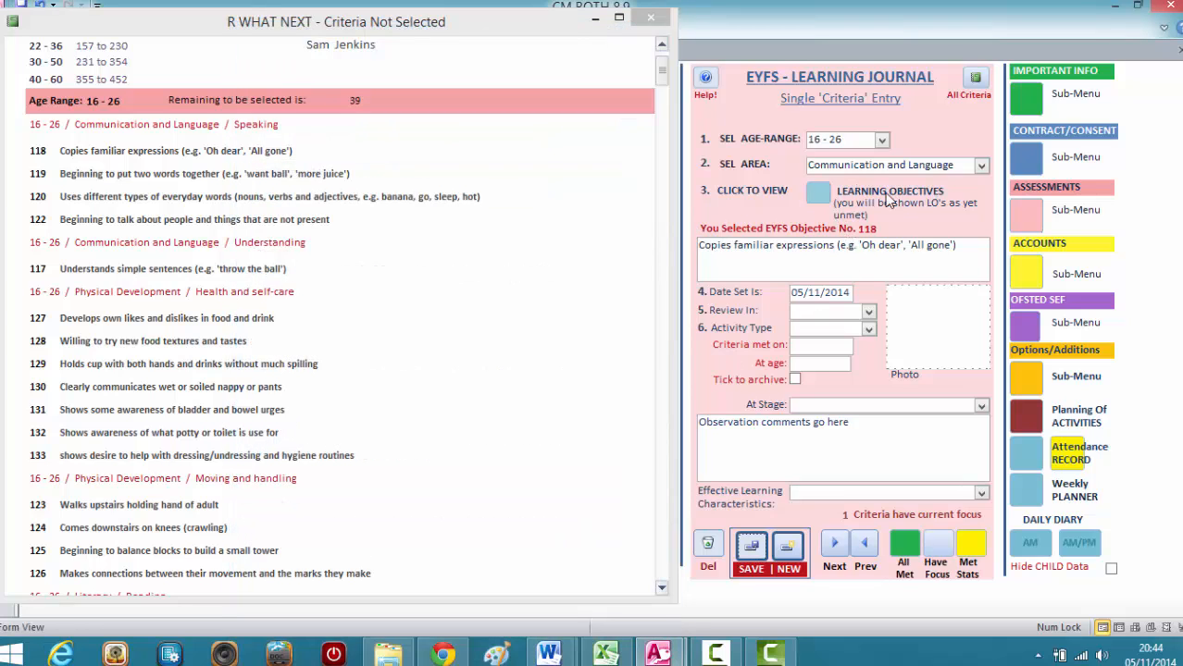
click(818, 194)
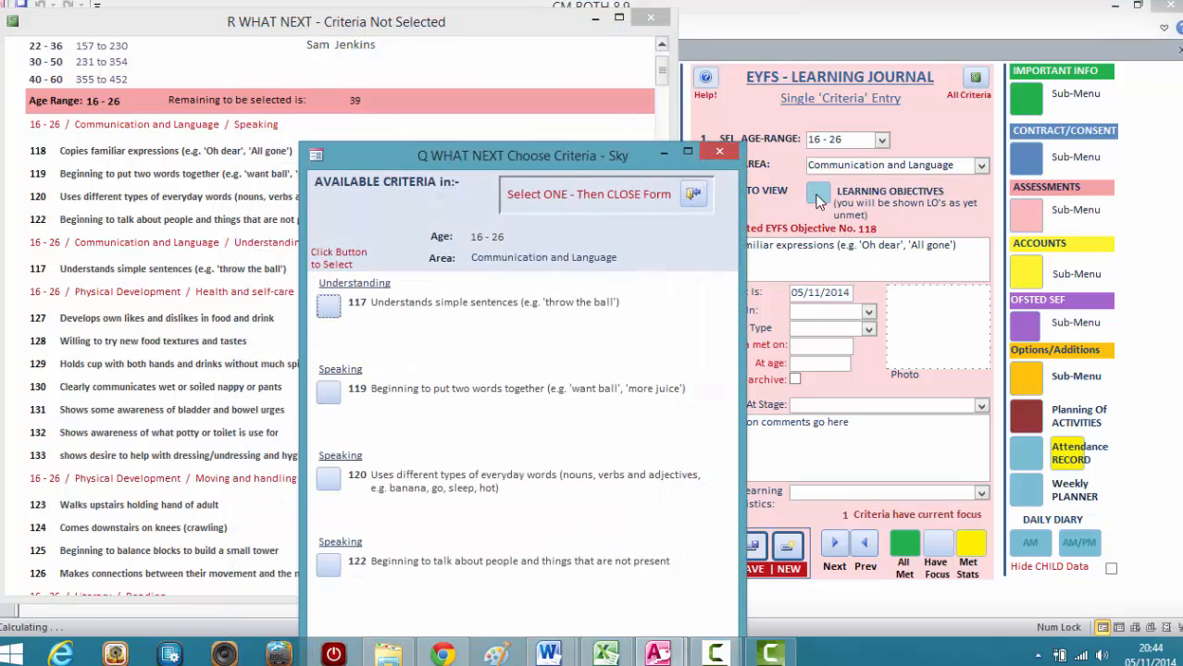
drag(546, 157, 493, 64)
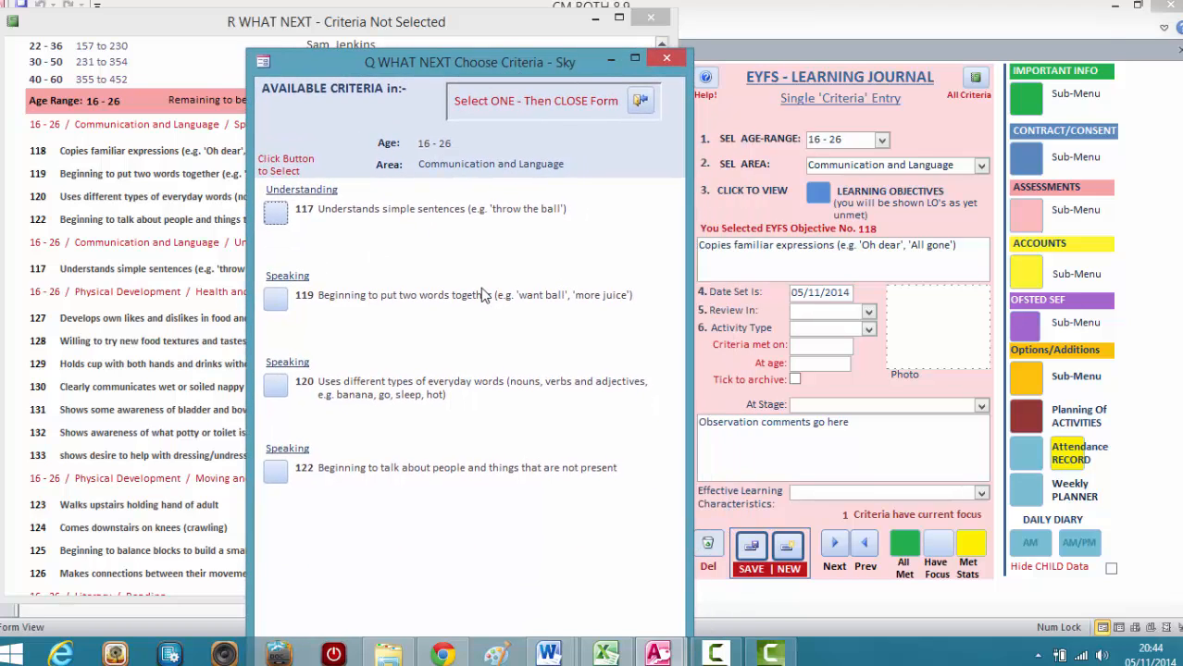
click(645, 102)
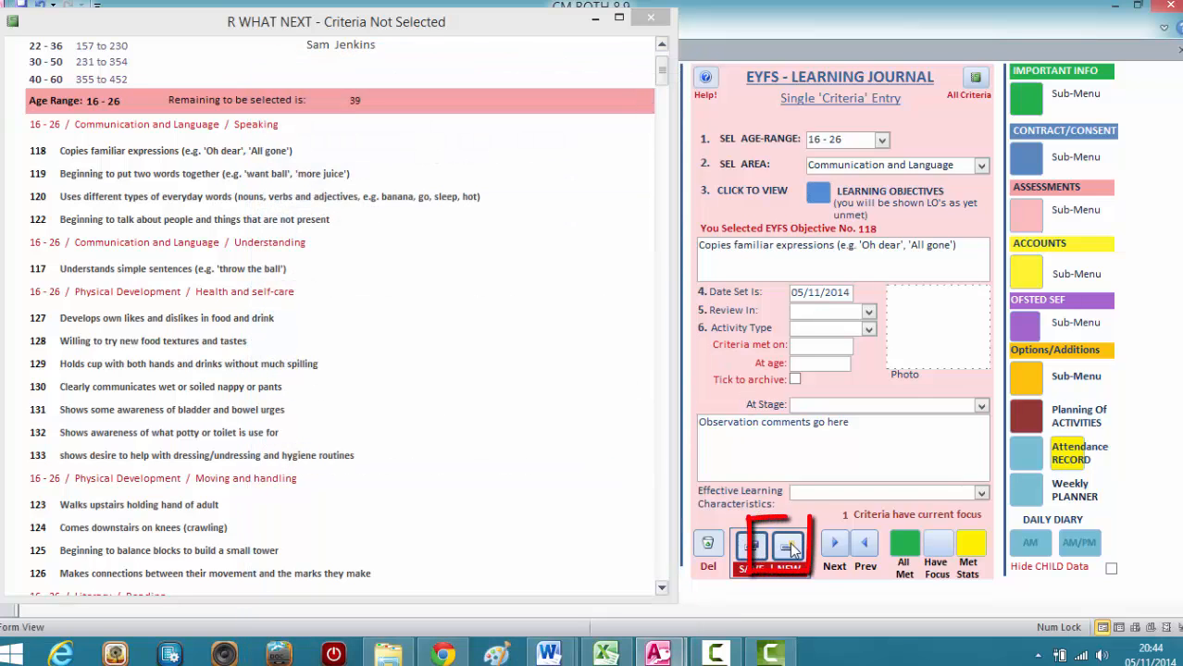
Start a new single criteria entry in the Learning Journal with age range 16 - 26 and area Physical Development.
click(789, 547)
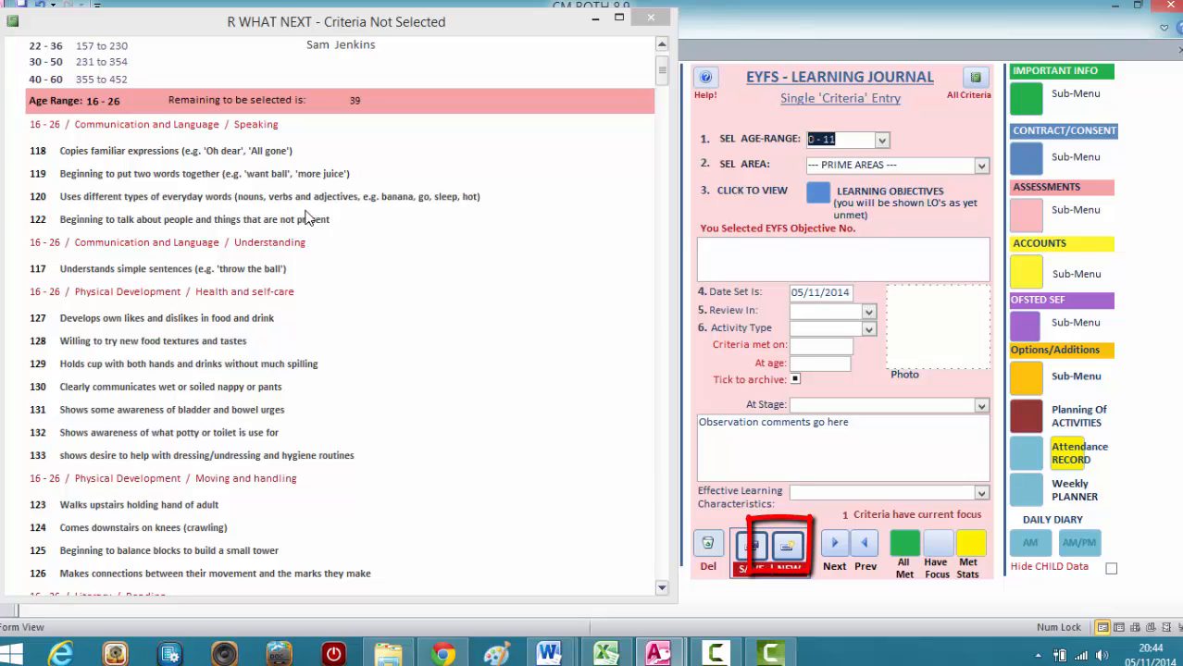
click(661, 588)
click(661, 589)
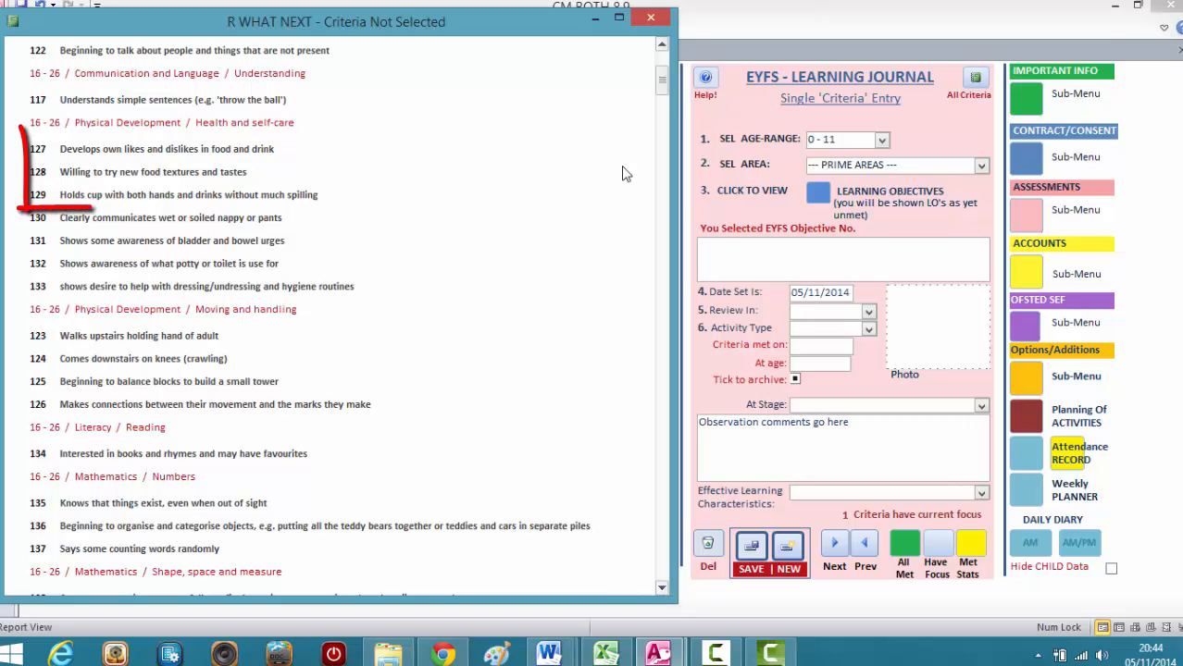
click(882, 139)
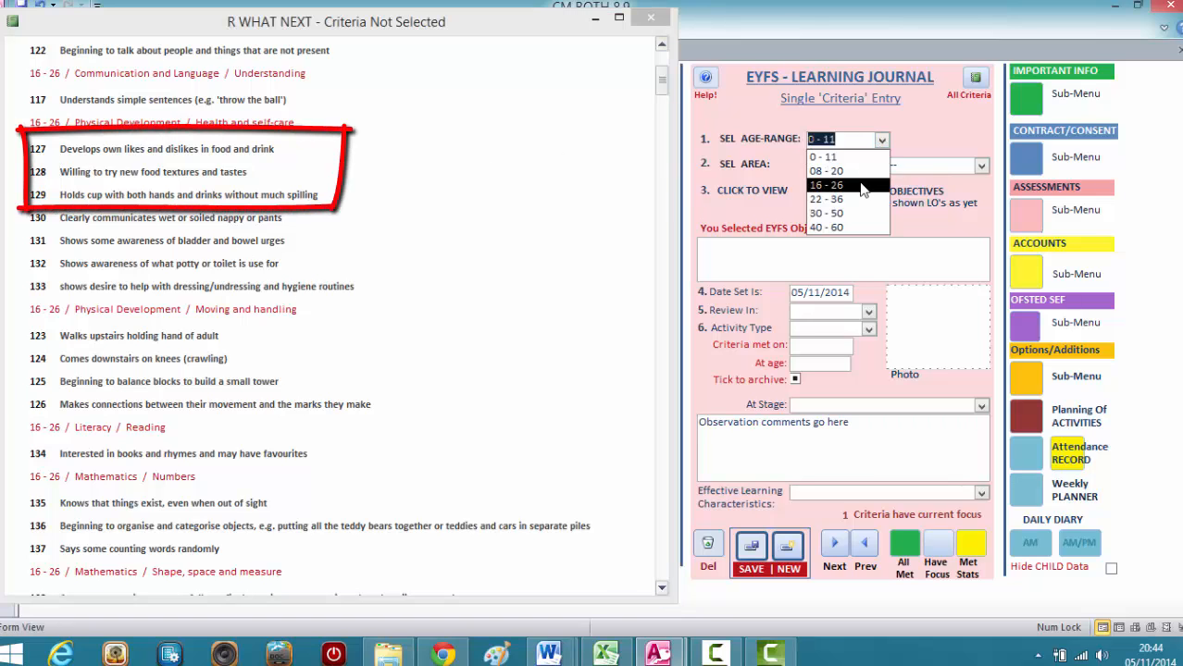
click(857, 185)
click(982, 167)
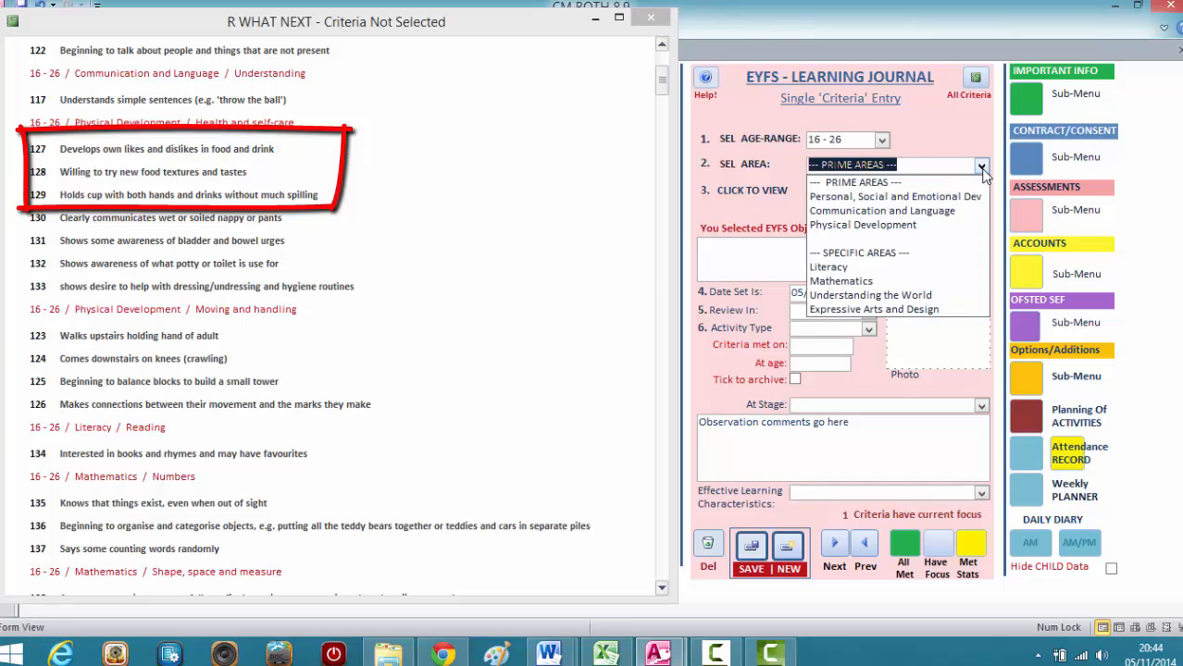
click(861, 223)
Choose Moving and handling criterion 126, Makes connections between their movement and the marks they make, and save the journal entry.
click(818, 191)
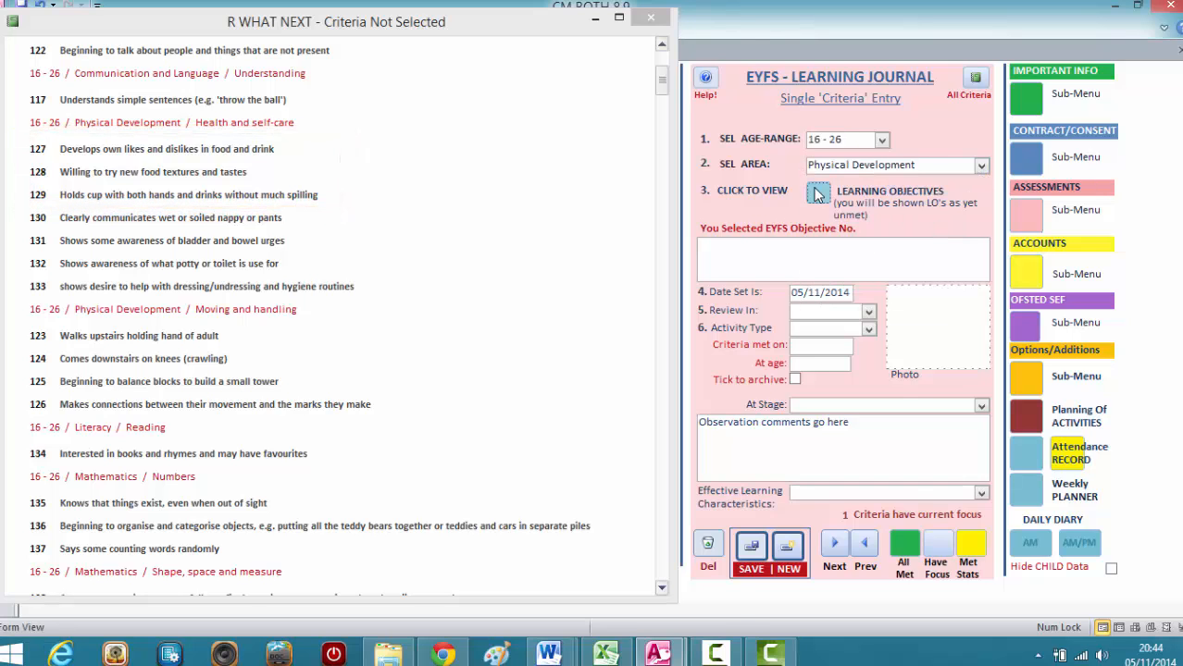
drag(621, 159, 600, 17)
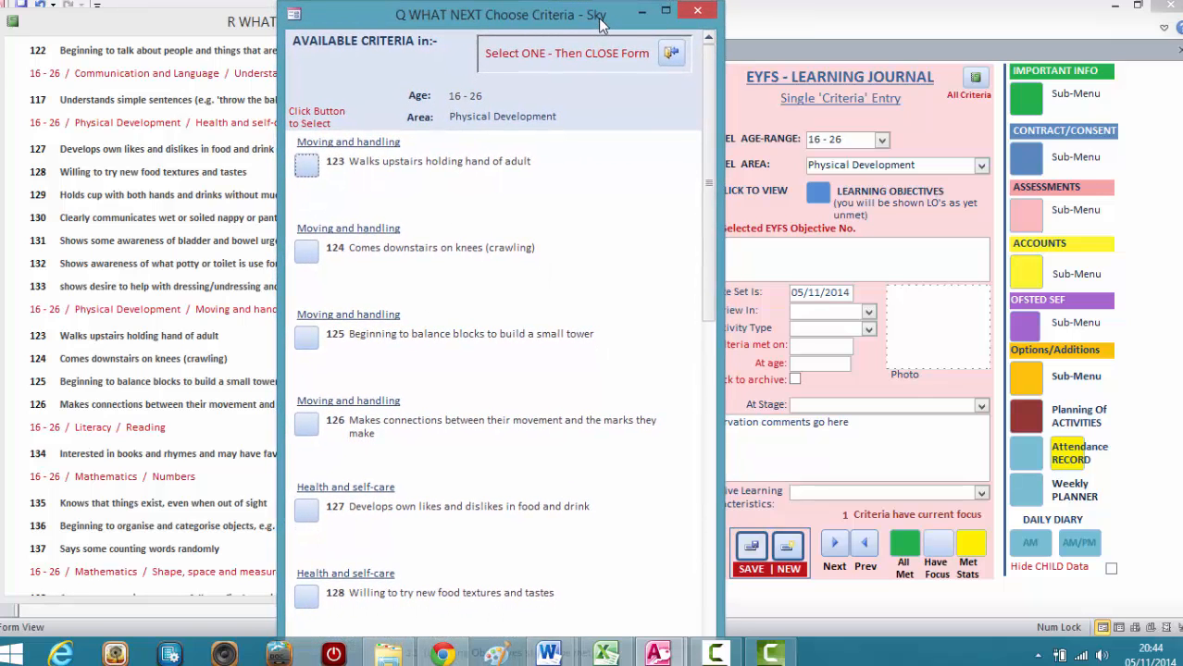
click(306, 427)
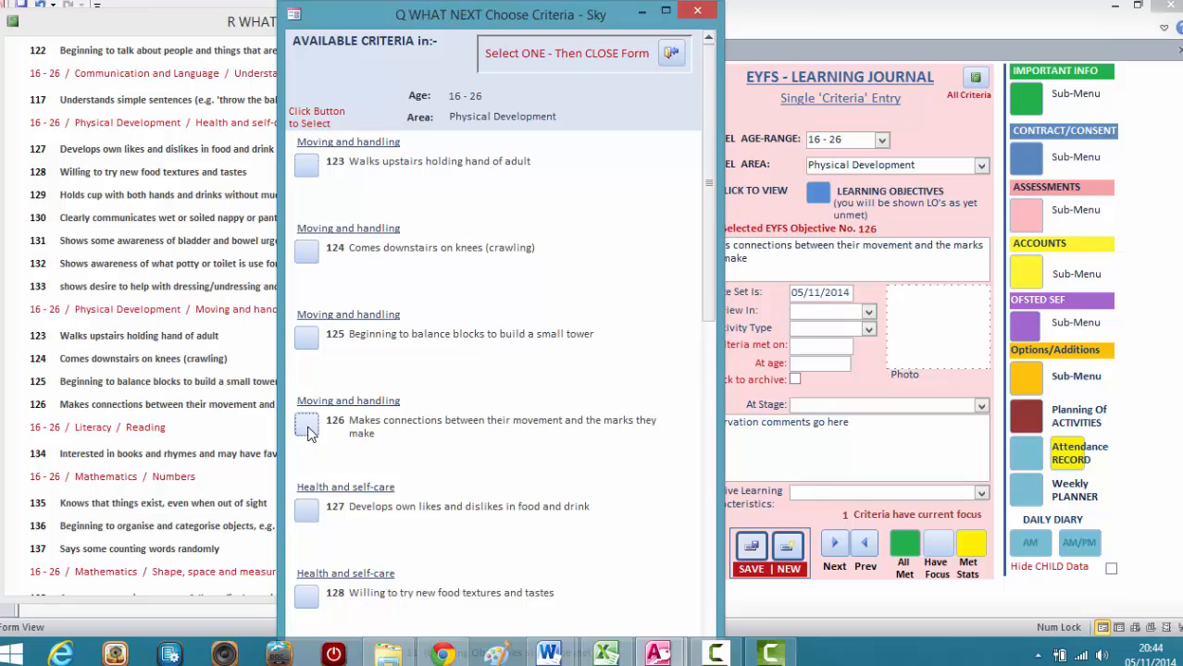
click(671, 53)
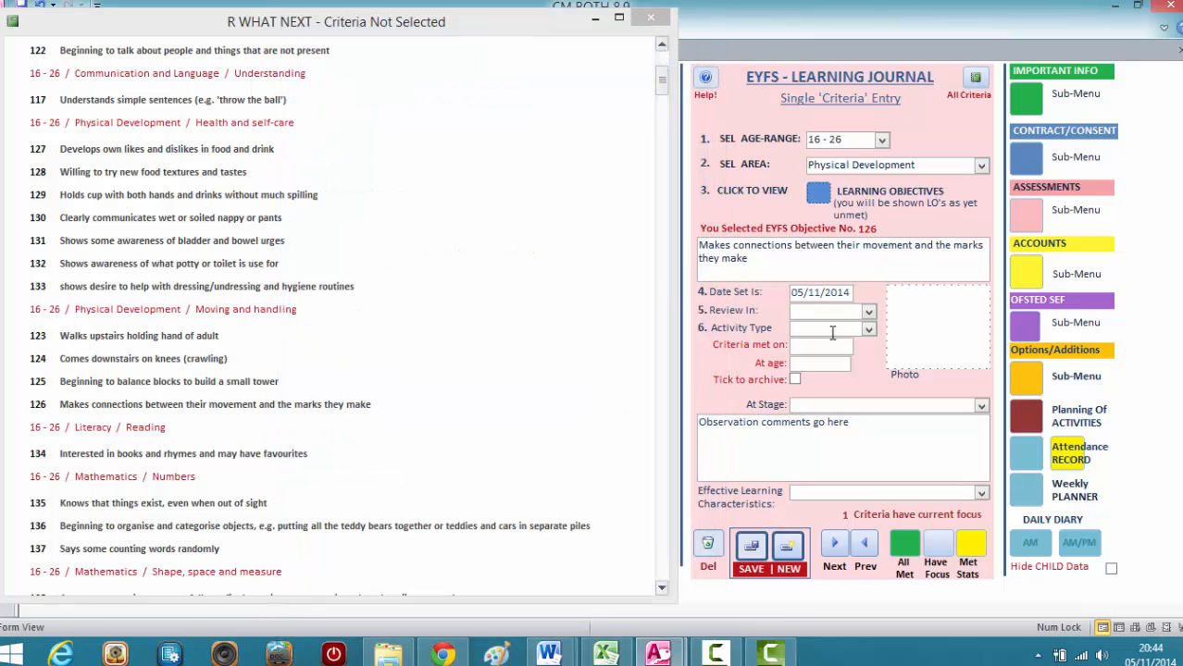
click(751, 545)
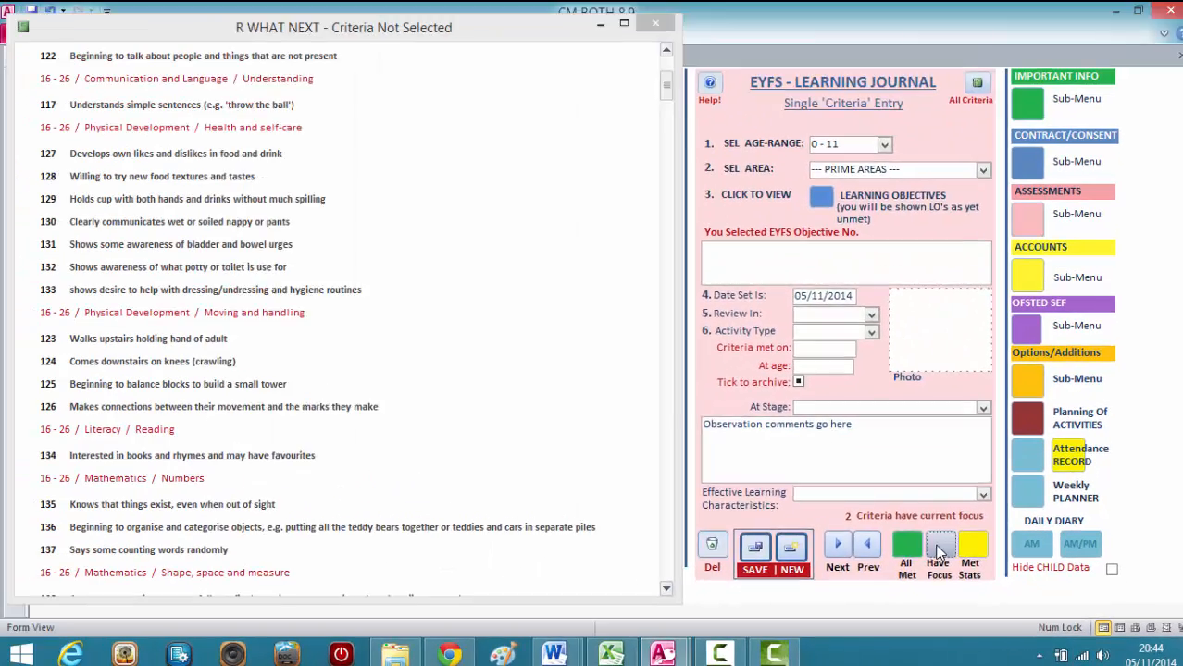
Check the child's criteria with current focus, then examine the enlarged report of criteria not yet selected and close it.
click(940, 551)
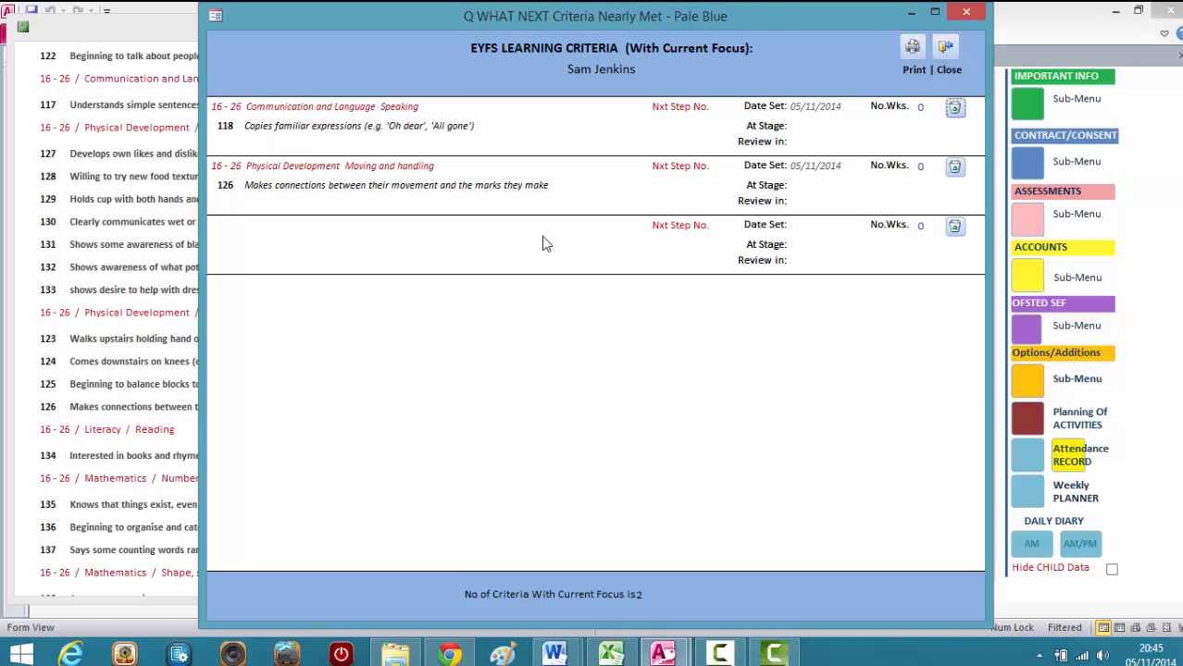
click(946, 51)
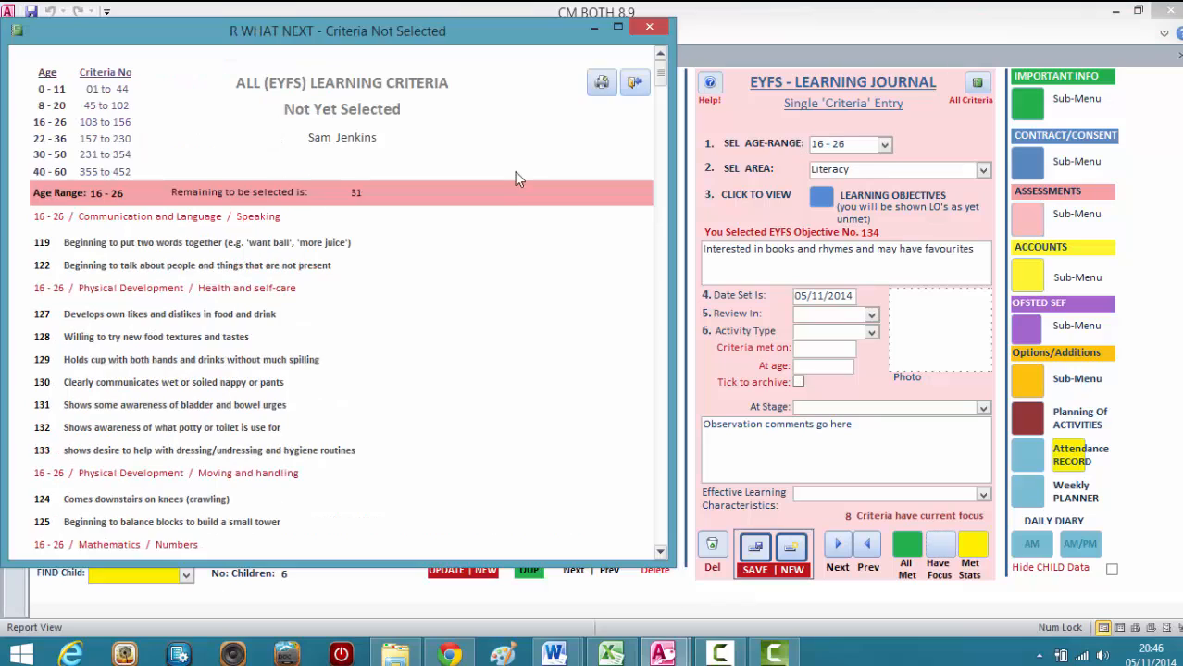
drag(405, 557, 405, 600)
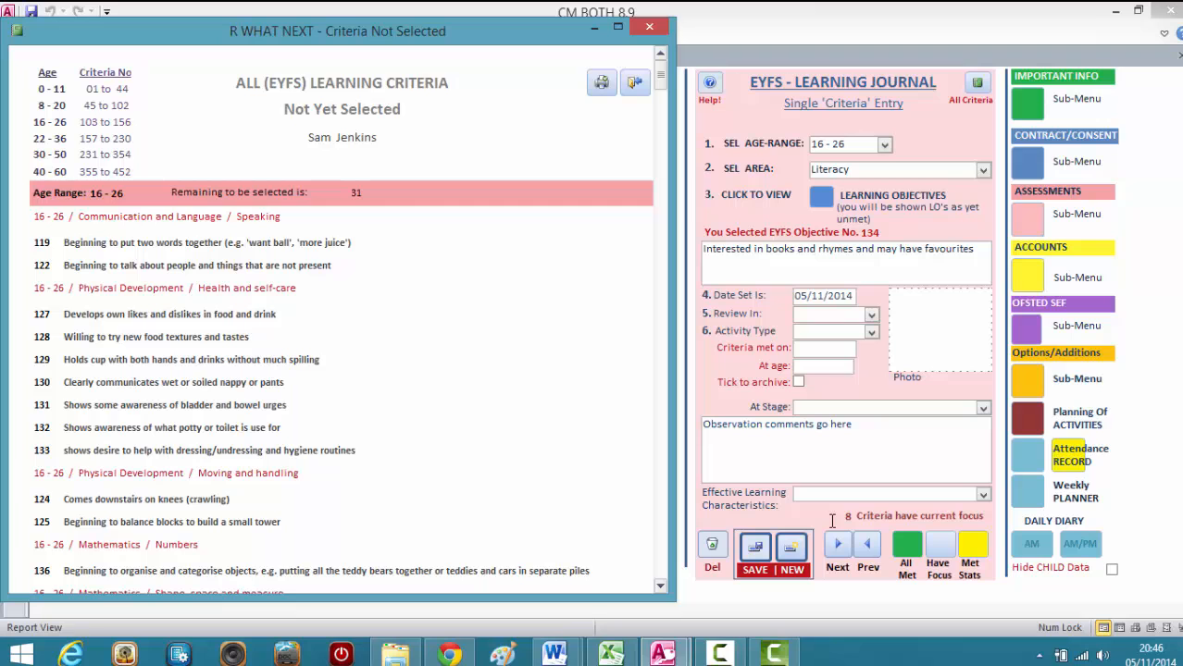
click(634, 85)
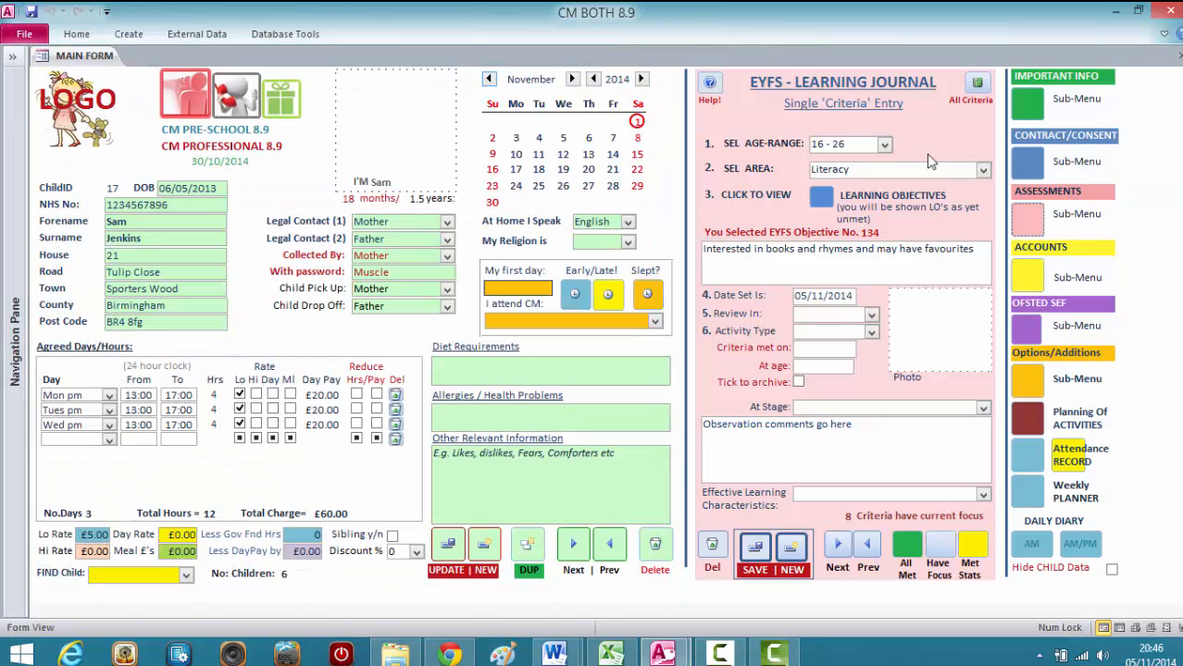
Open the list of all learning criteria with current focus, move it clear of the journal's focus options, examine it and close it.
click(951, 555)
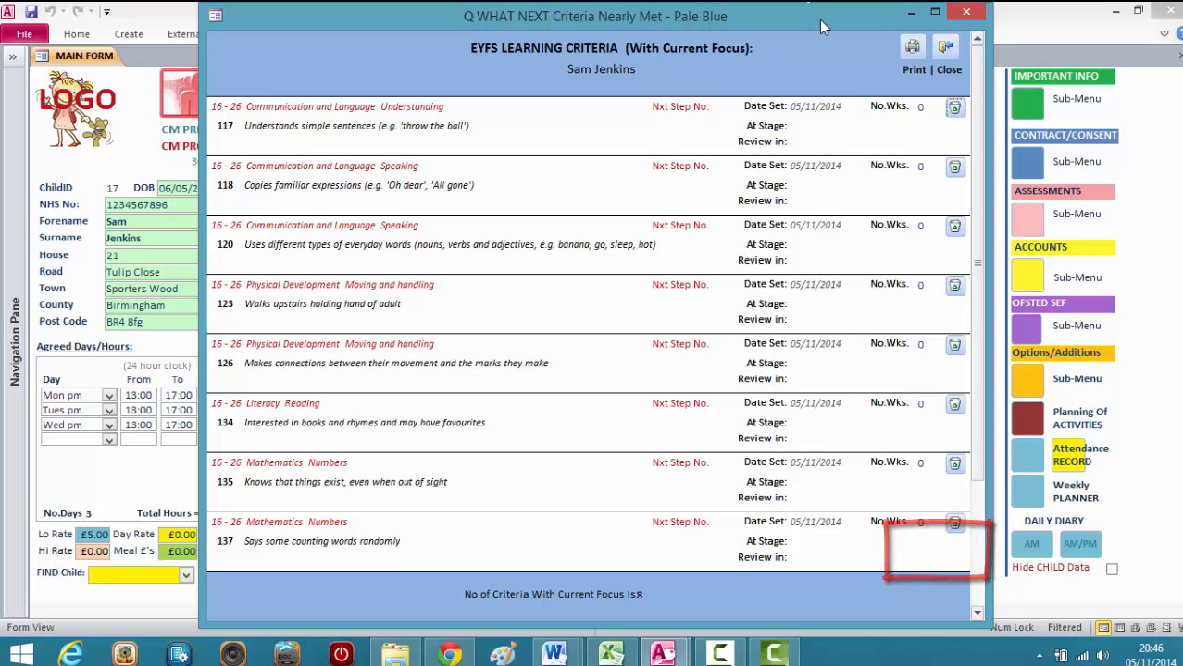
drag(822, 26, 653, 21)
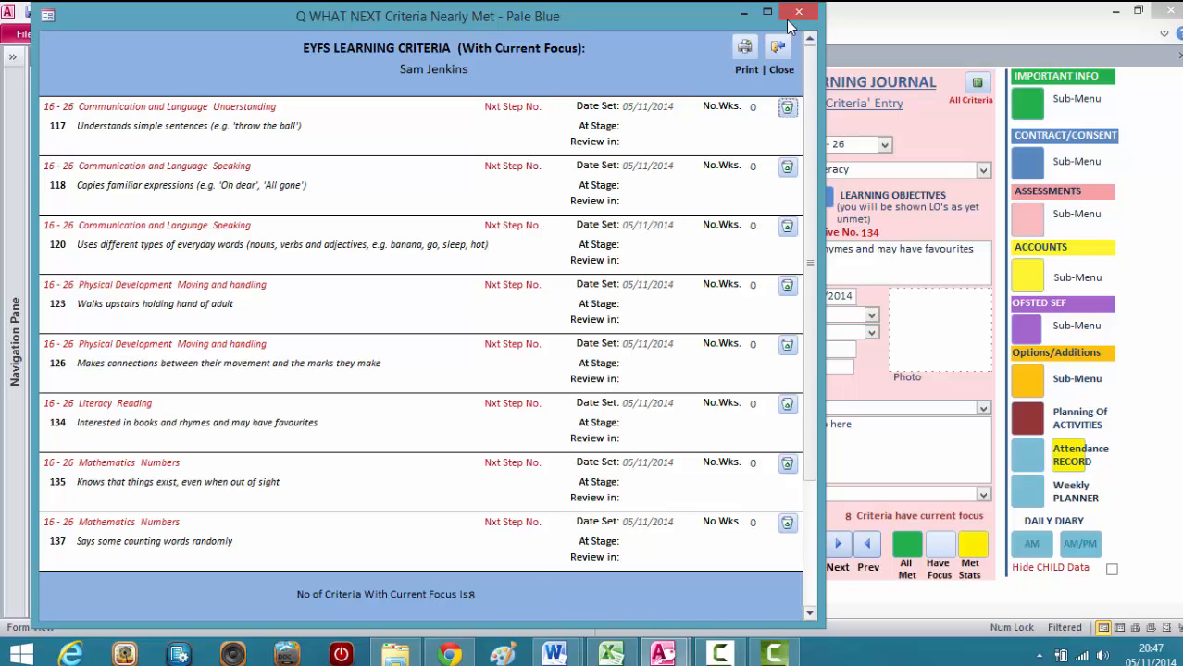
click(777, 48)
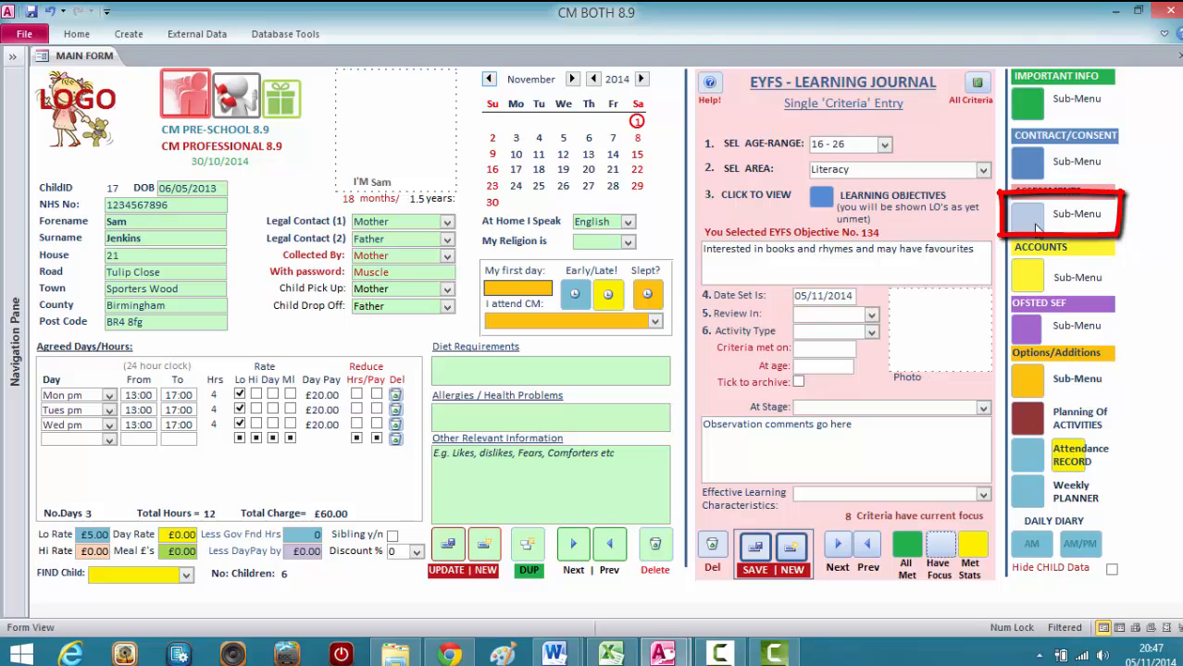
Open the child's full Learning Journal from the assessment planning options and place it beside the single criteria entry form.
click(1034, 222)
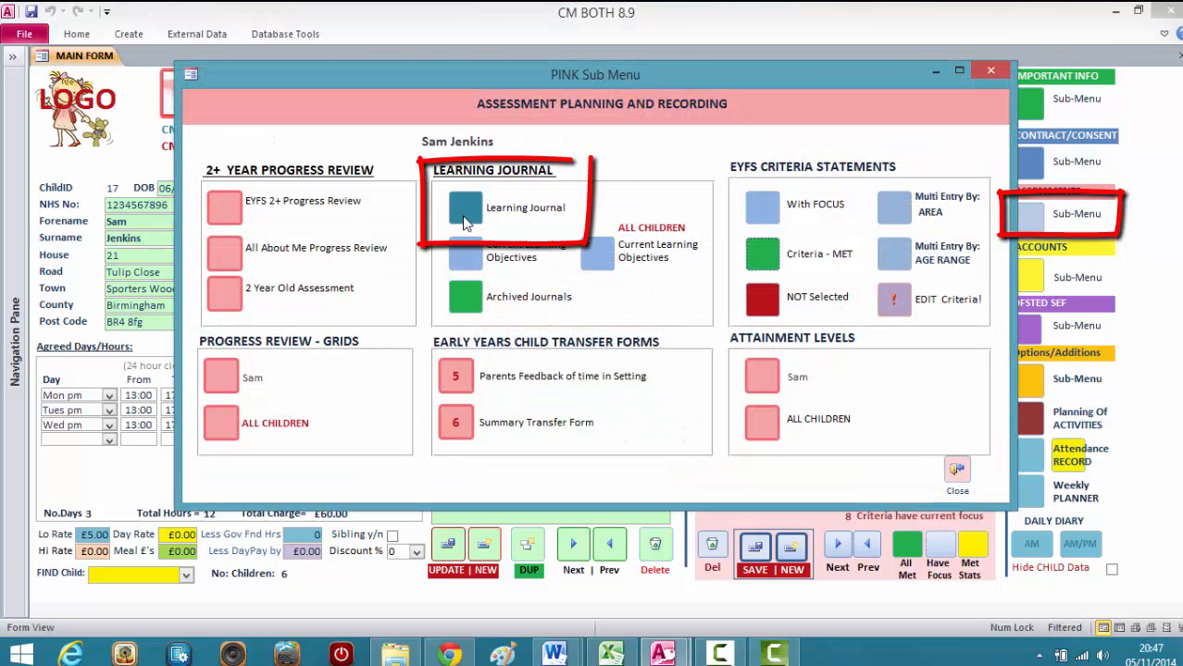
click(465, 220)
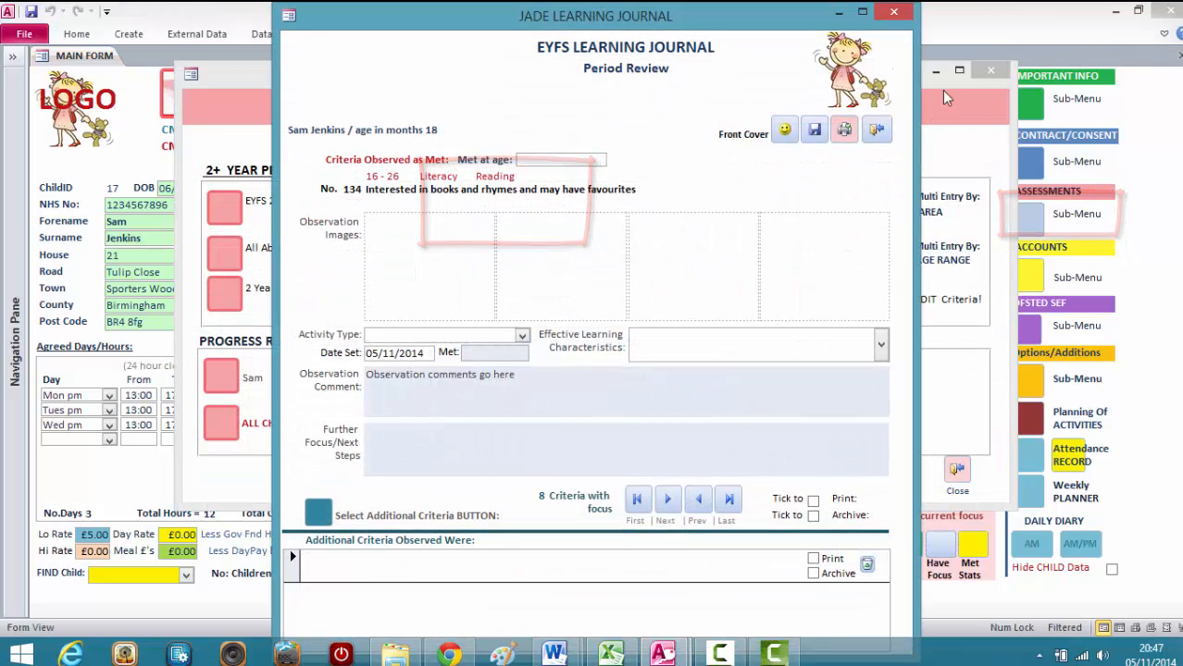
drag(713, 30, 493, 22)
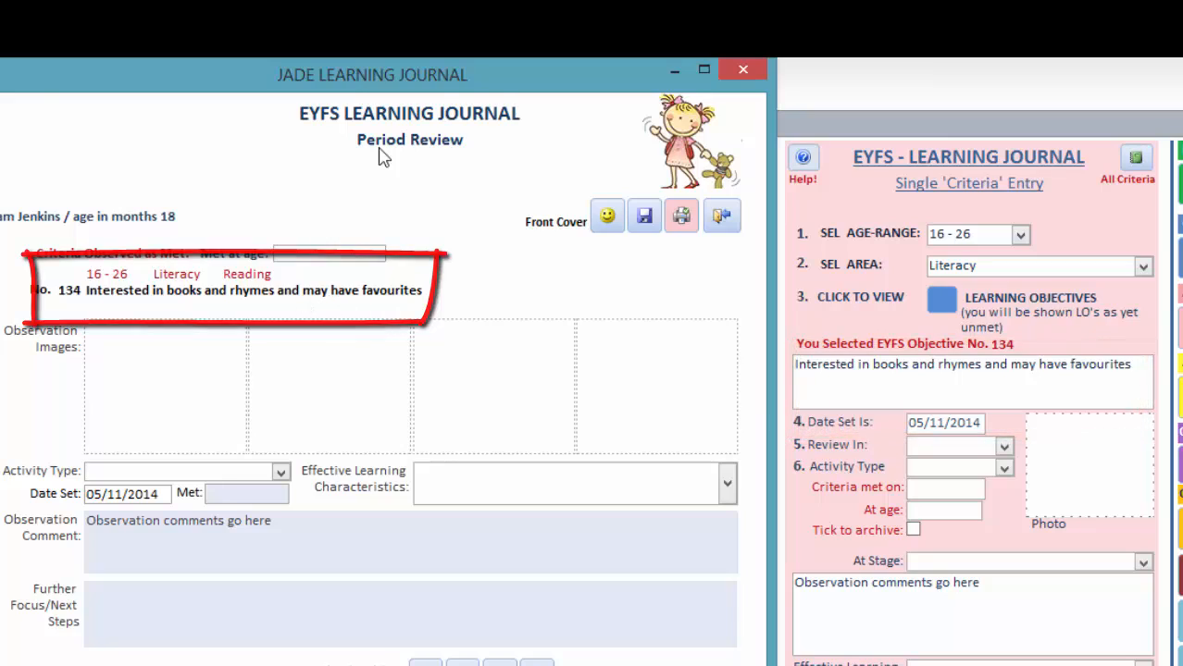
mouse_move(511, 82)
mouse_down()
mouse_move(573, 82)
mouse_move(540, 70)
mouse_move(520, 80)
mouse_up()
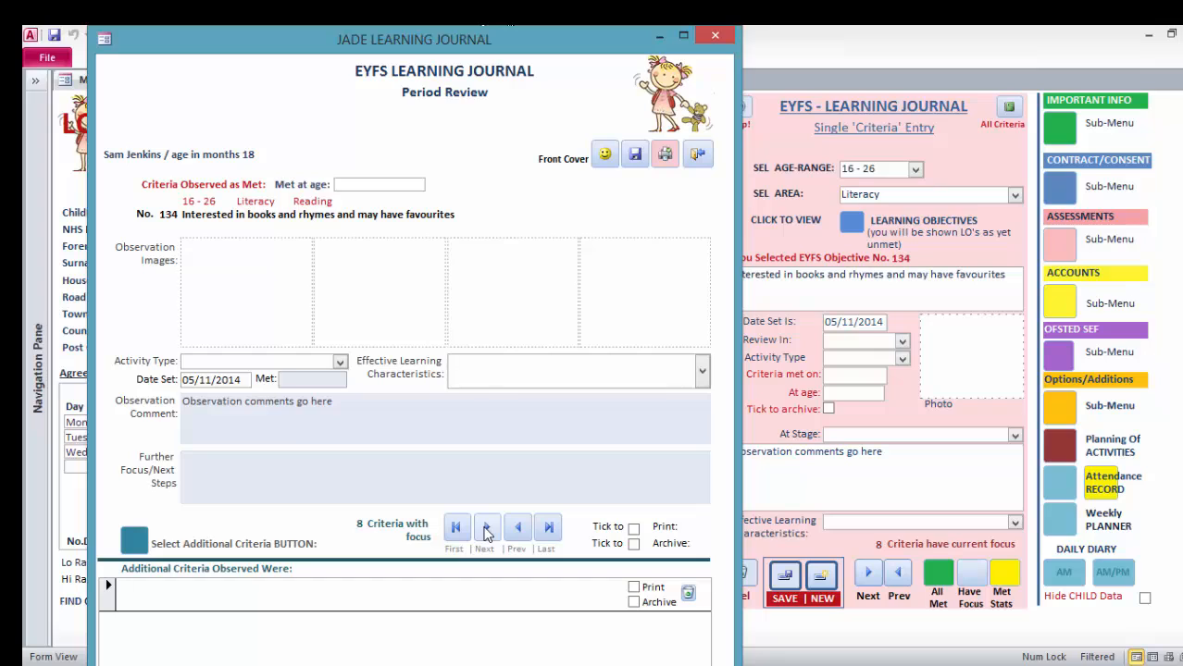
Page forward through the criteria with focus in the full Learning Journal to examine each record.
click(489, 586)
click(486, 527)
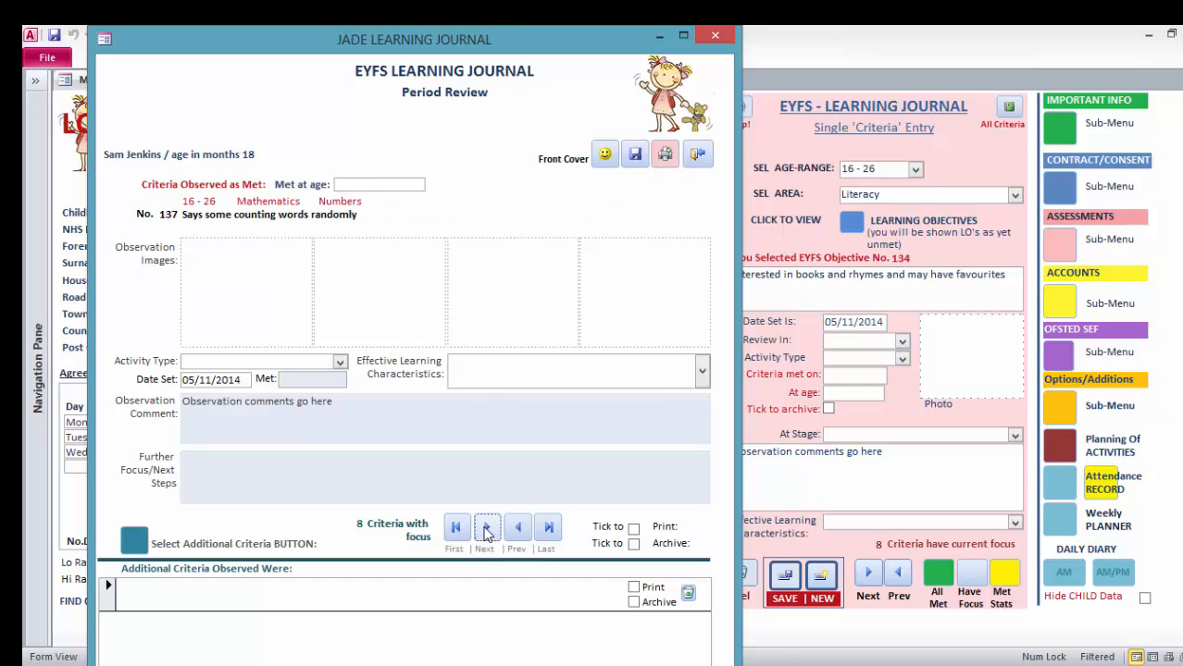
click(486, 527)
click(486, 527)
click(486, 528)
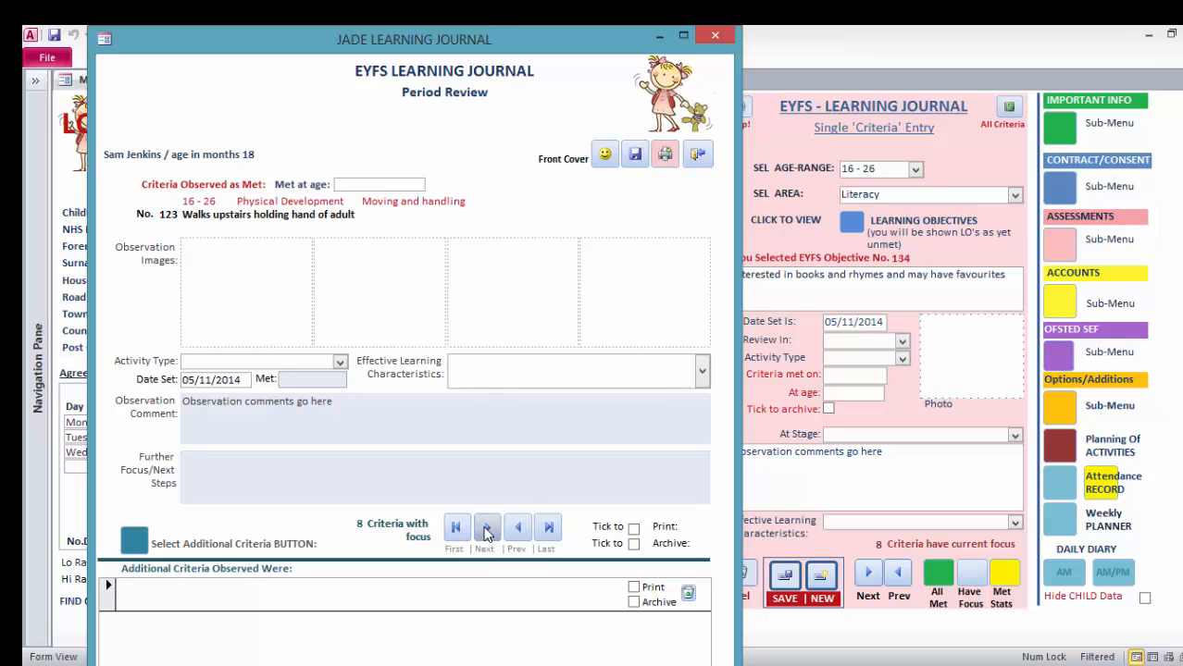
click(486, 528)
click(486, 528)
Return to the first journal record, Literacy Reading criterion 134, mark it for archive and save it.
click(454, 527)
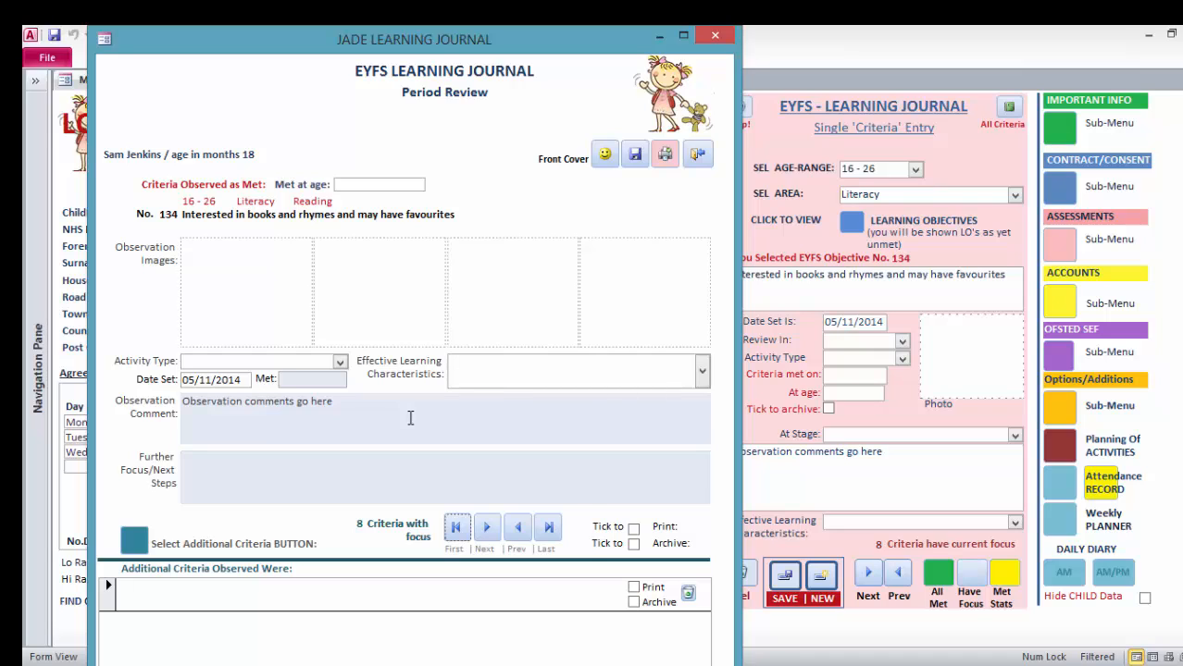
click(634, 544)
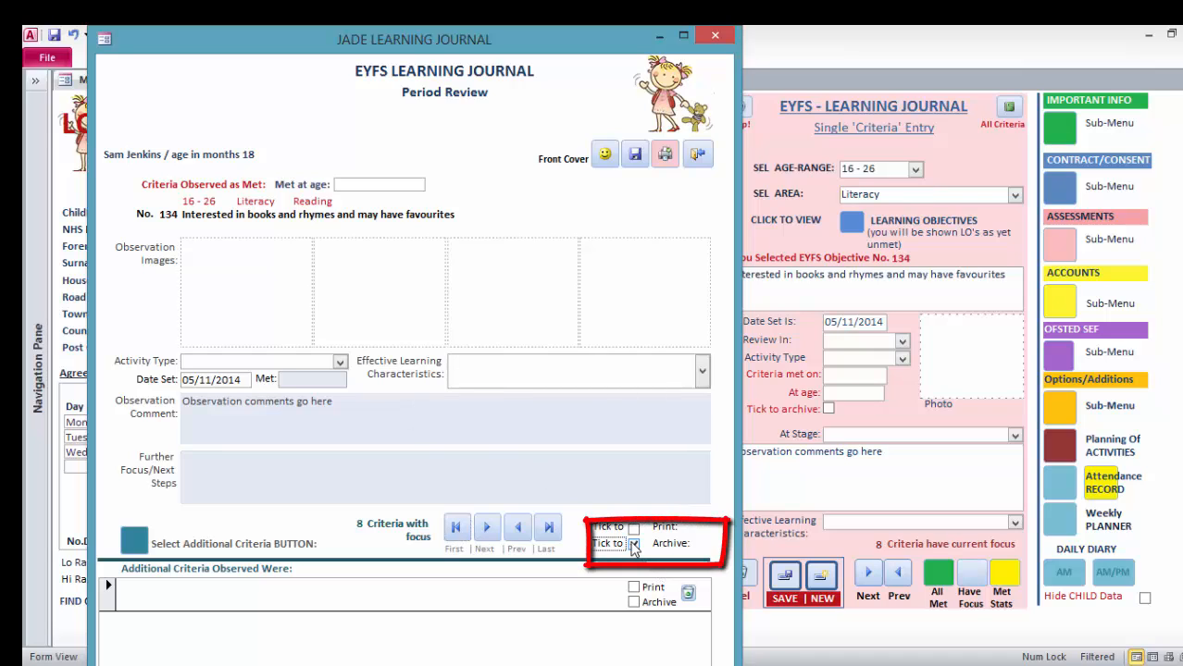
click(638, 156)
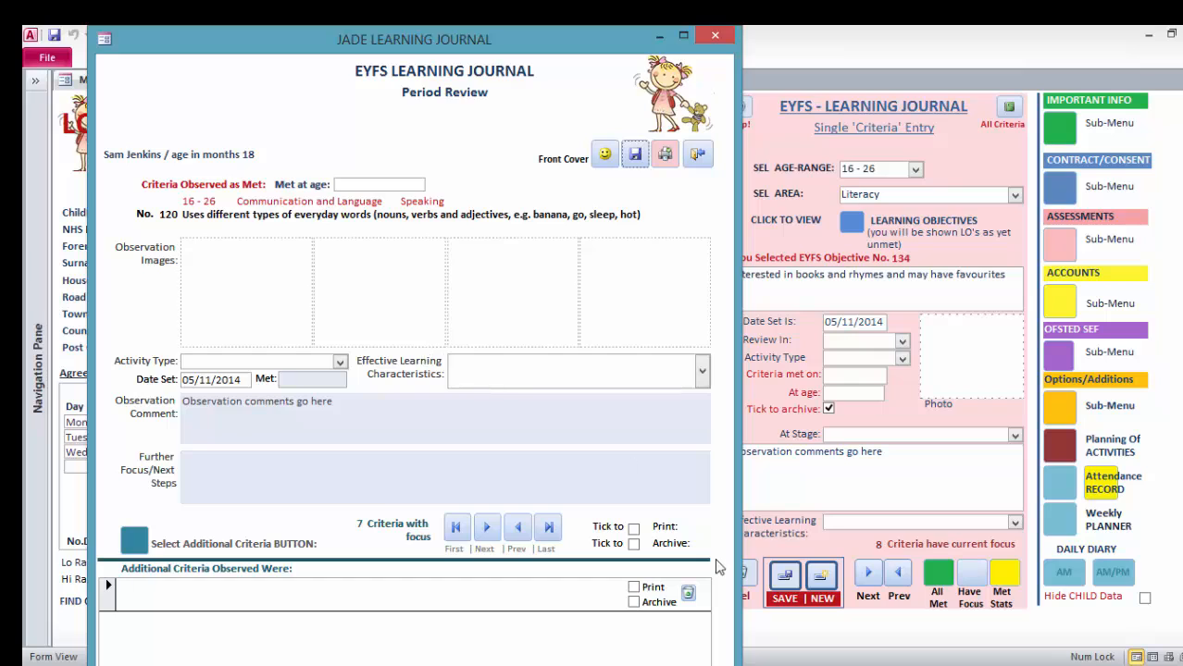
Open the list of all met criteria, place it beside the journal, and examine the 16 - 26 entries for Literacy Reading criterion 134.
click(938, 576)
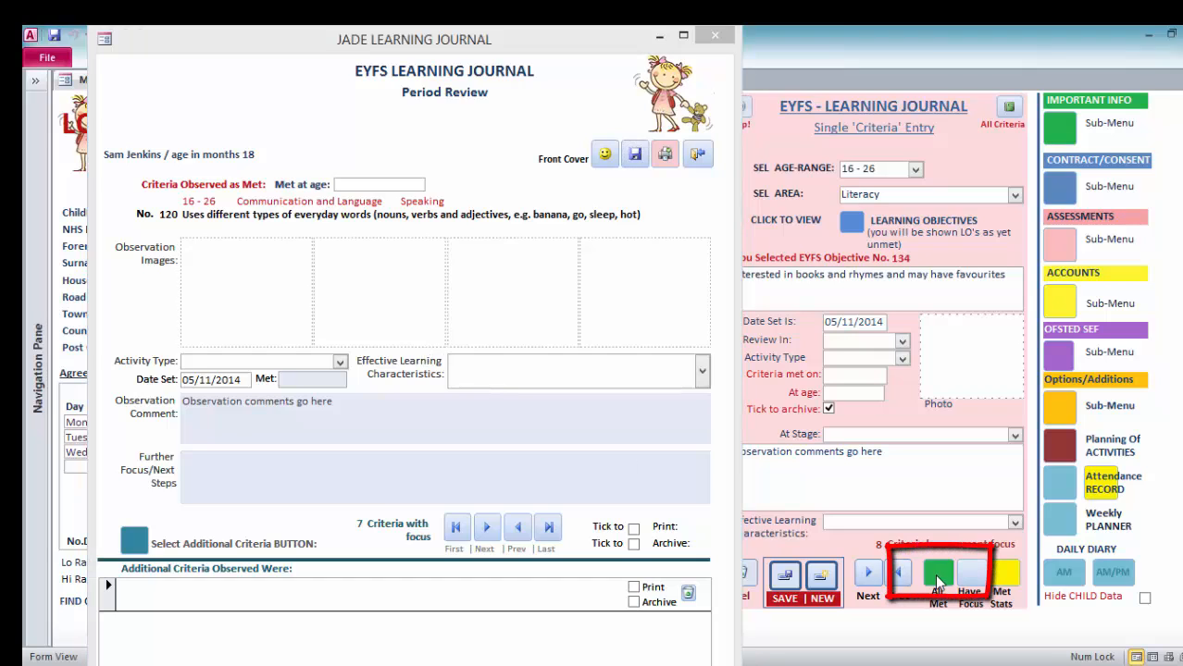
drag(718, 181, 904, 54)
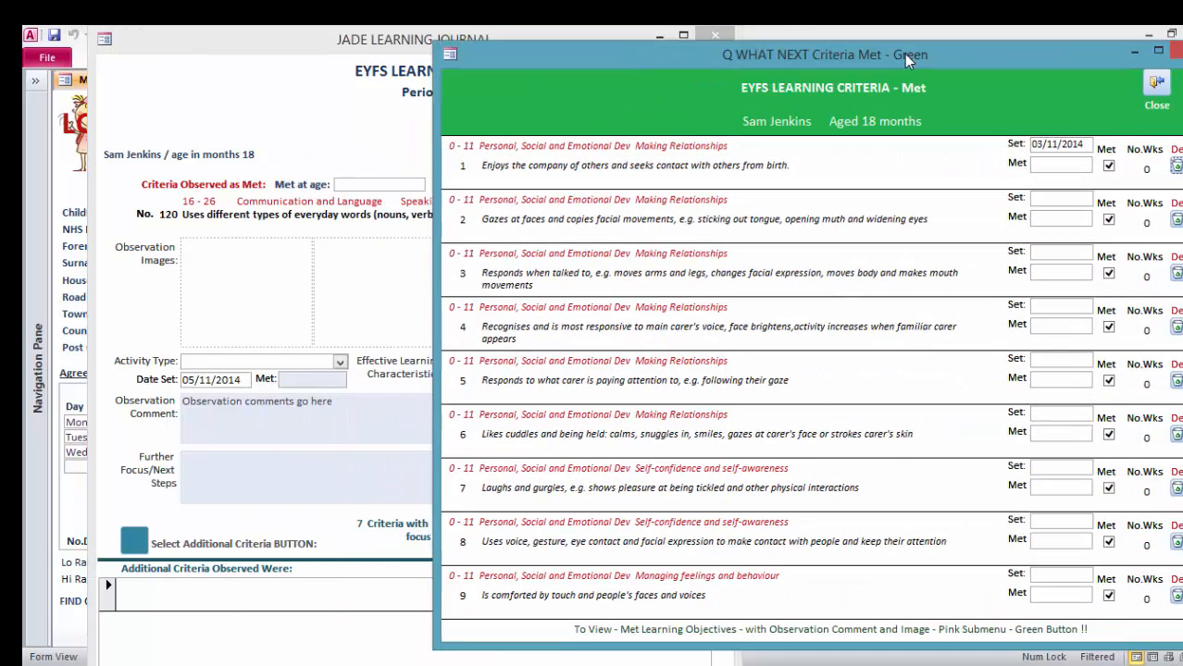
scroll(809, 379, down, 5)
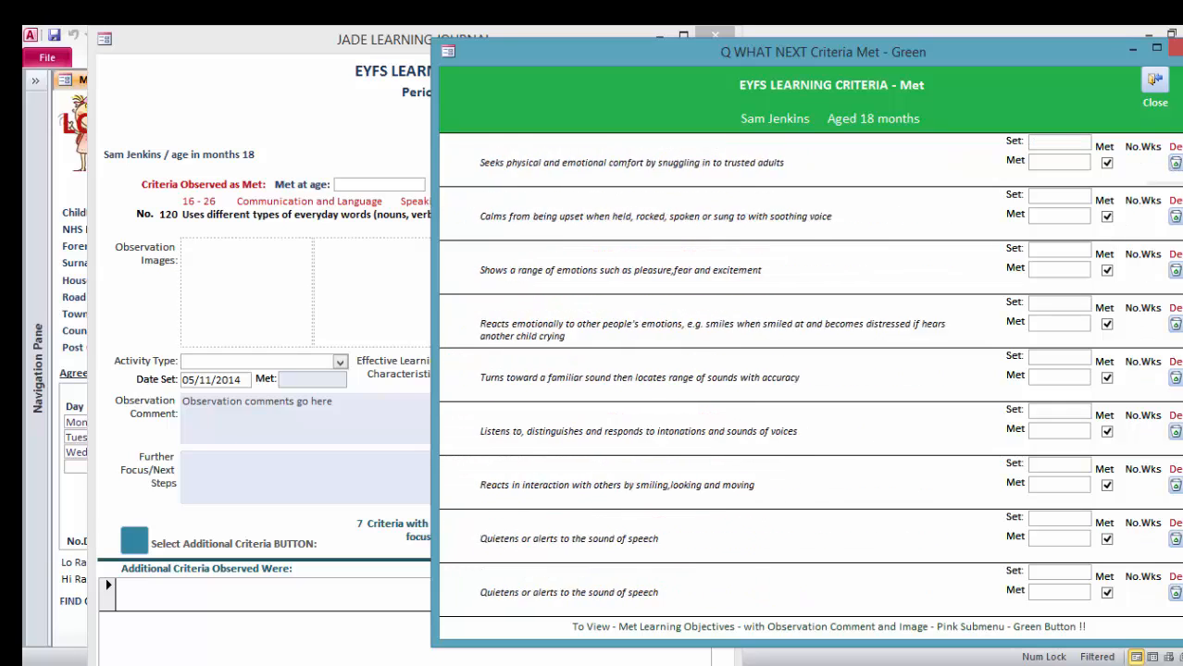
scroll(810, 380, down, 3)
scroll(810, 380, down, 10)
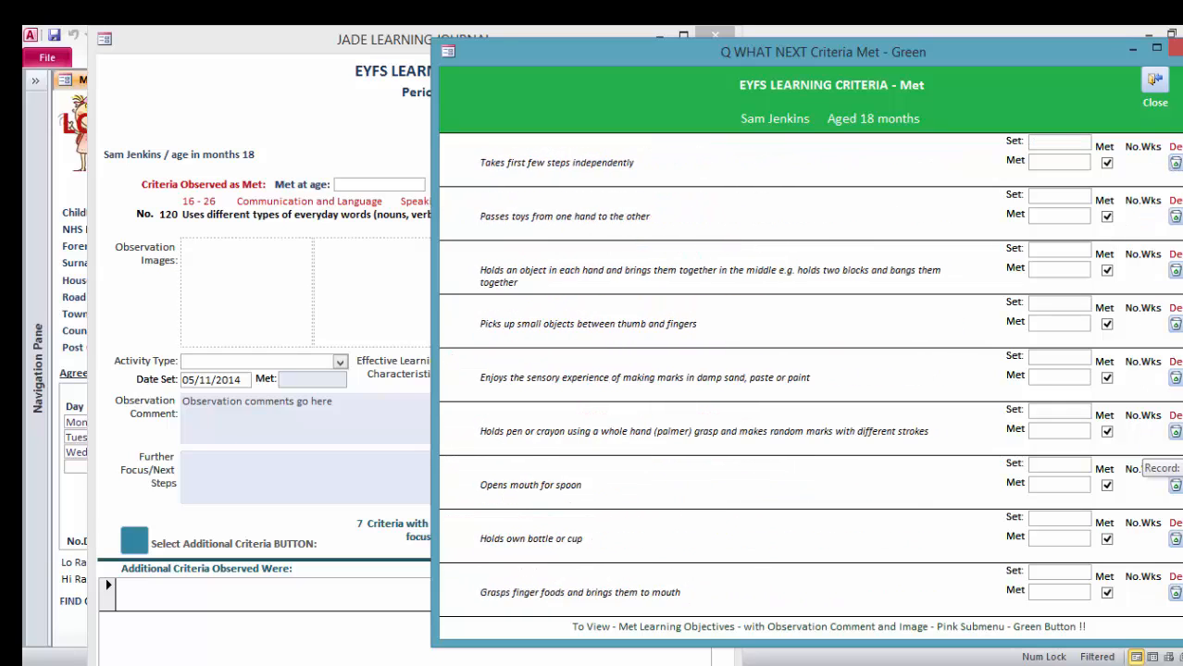
scroll(810, 379, down, 5)
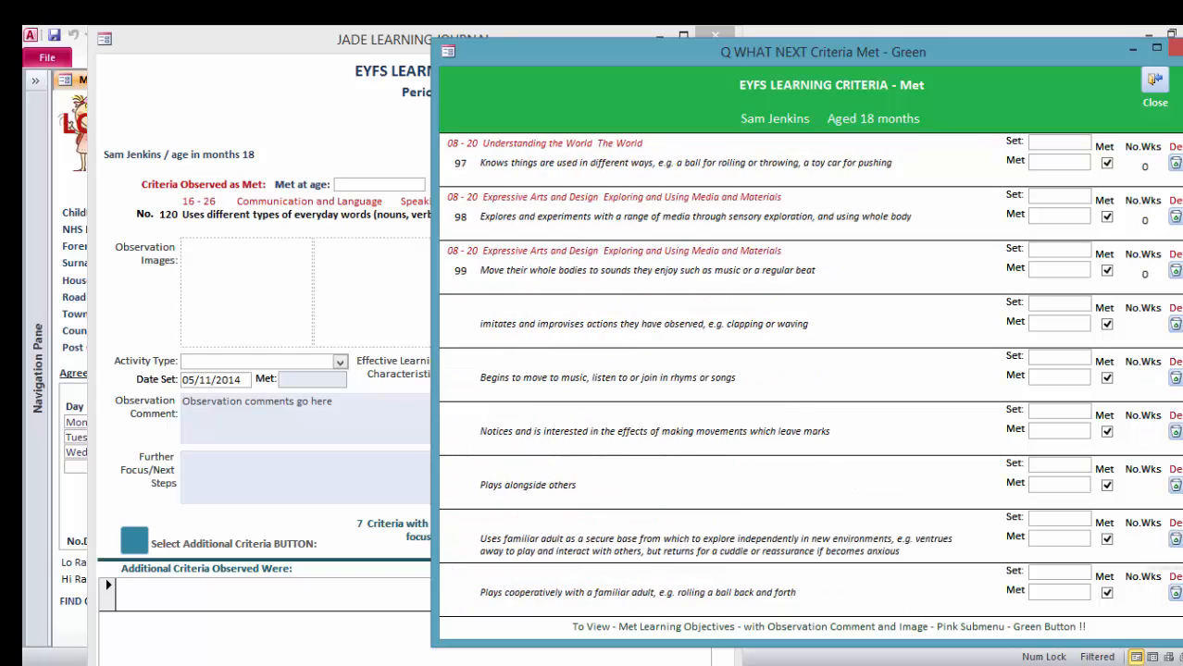
scroll(644, 531, down, 3)
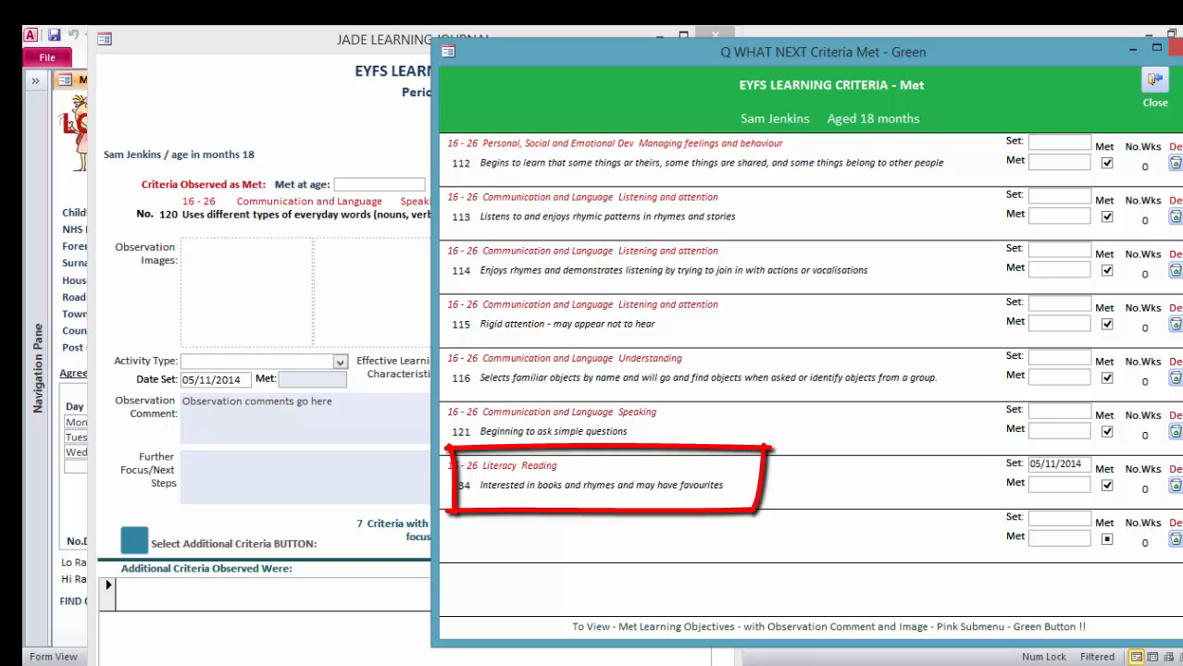
Replace criterion 120's observation comment with a note about the child trying to communicate with peers more during play and saying "more" when wanting a drink.
click(1173, 49)
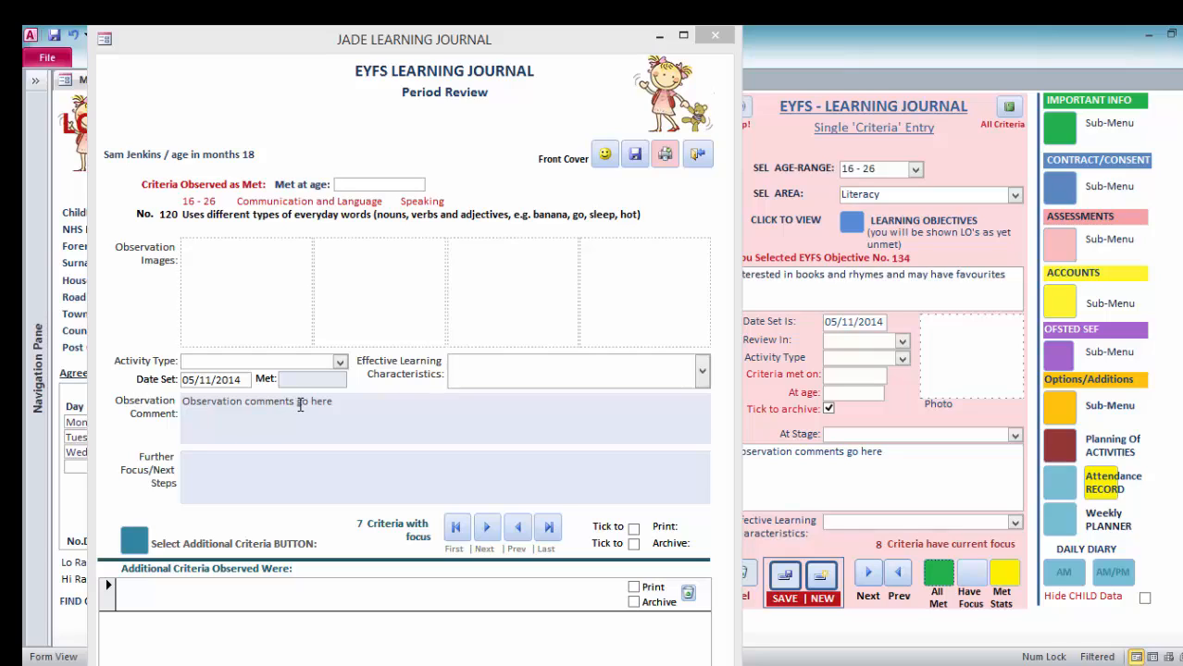
drag(344, 403, 182, 403)
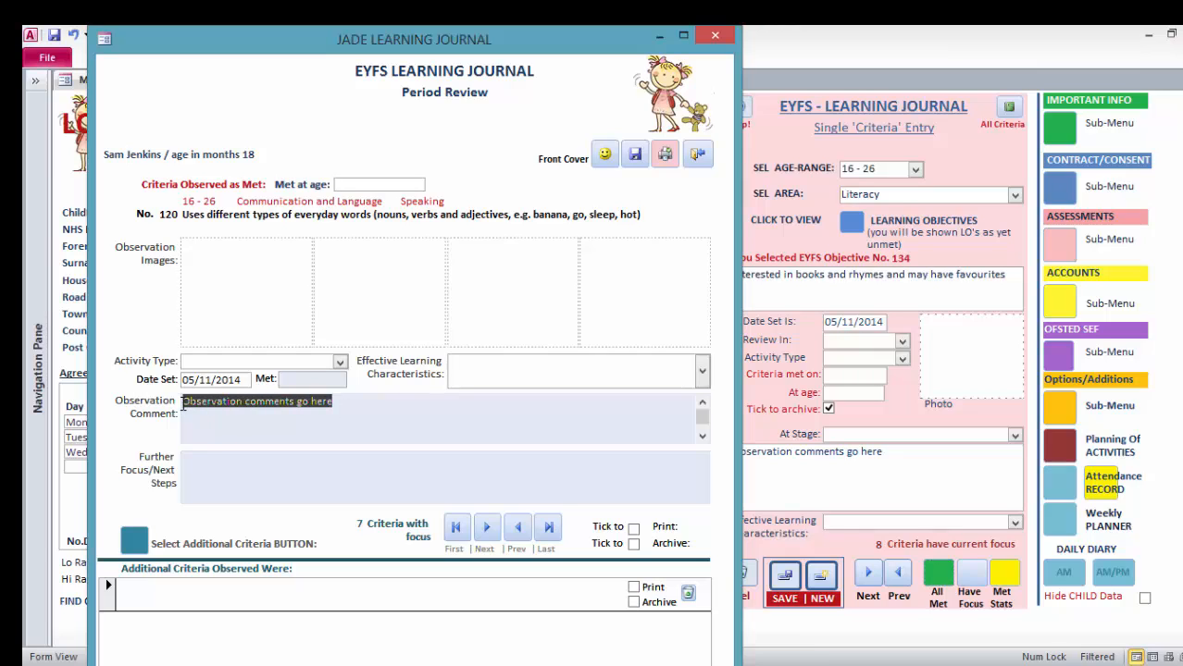
text(Sa)
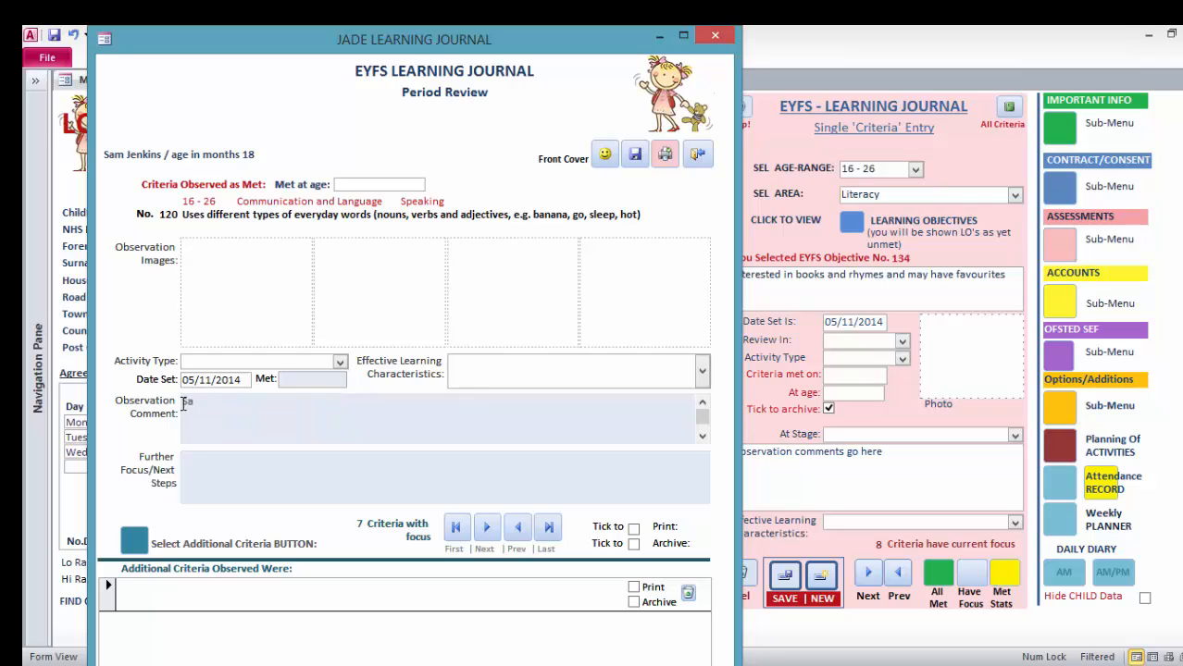
text(m is trying to communicate with his peers more during play, he will also say words that he wants a drink by saying more)
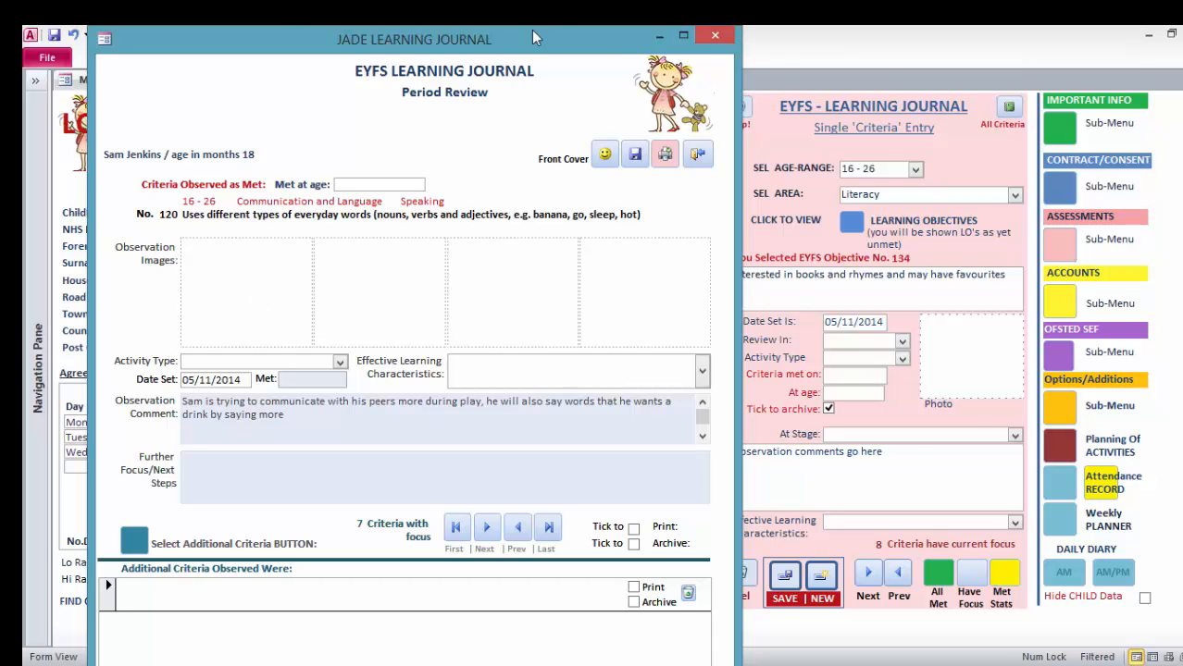
Place the journal beside the main form and open 1.jpg from the Clipart folder, keeping Paint as the default program for all .jpg files.
drag(532, 37, 1000, 38)
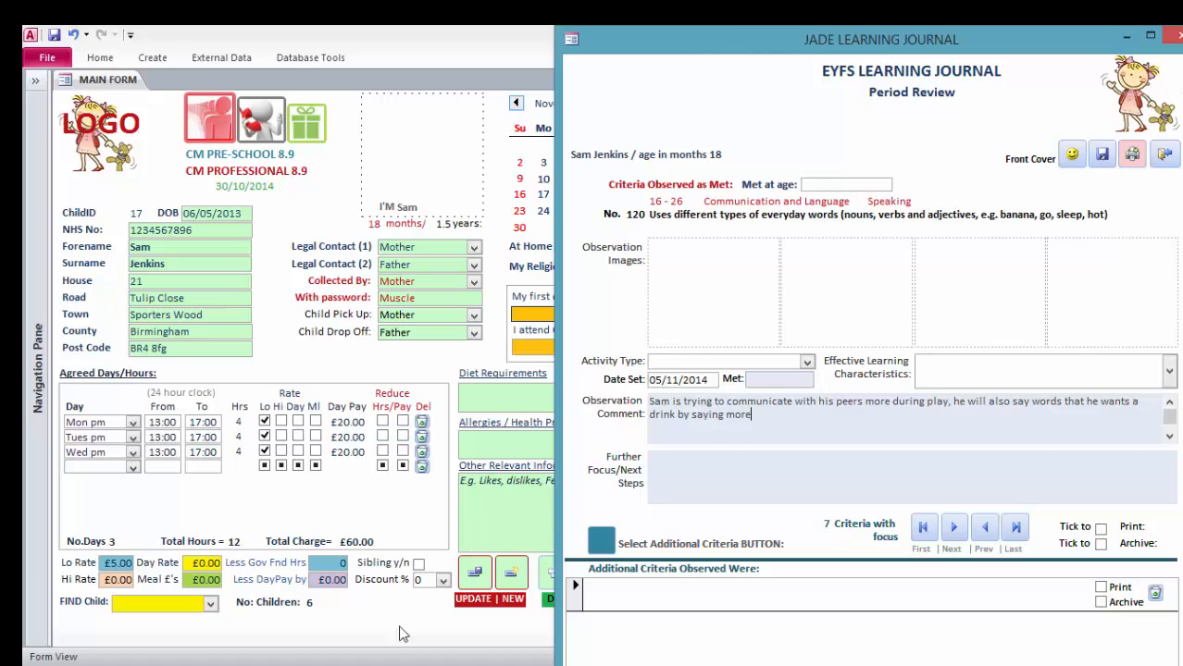
mouse_move(421, 657)
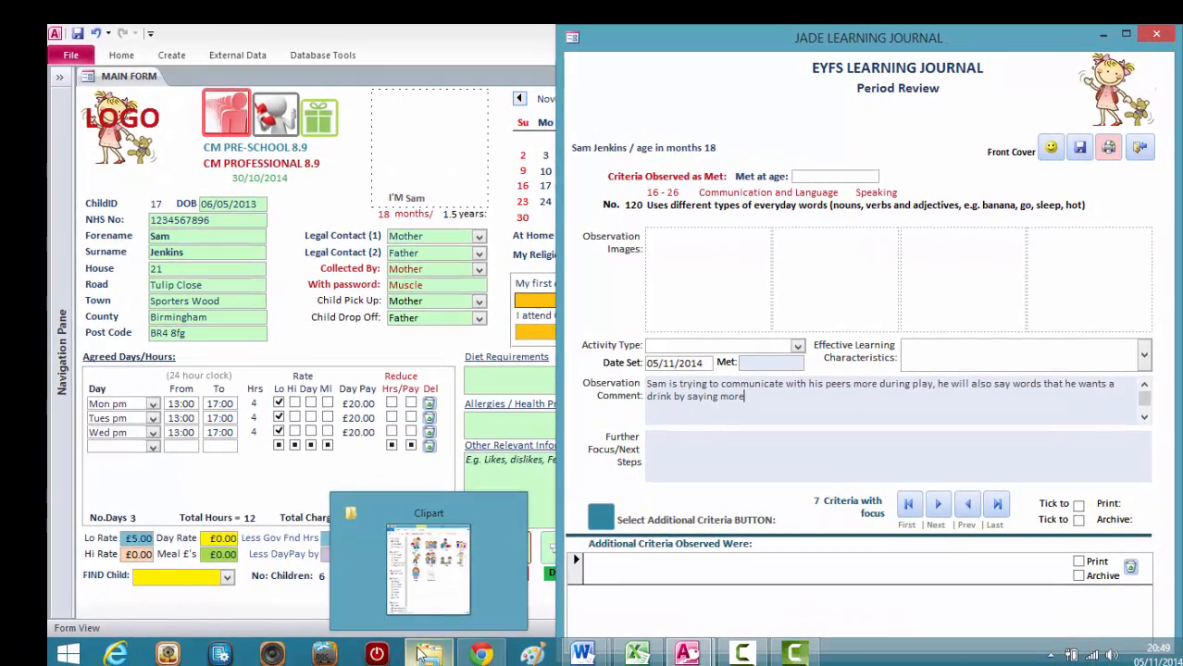
click(430, 583)
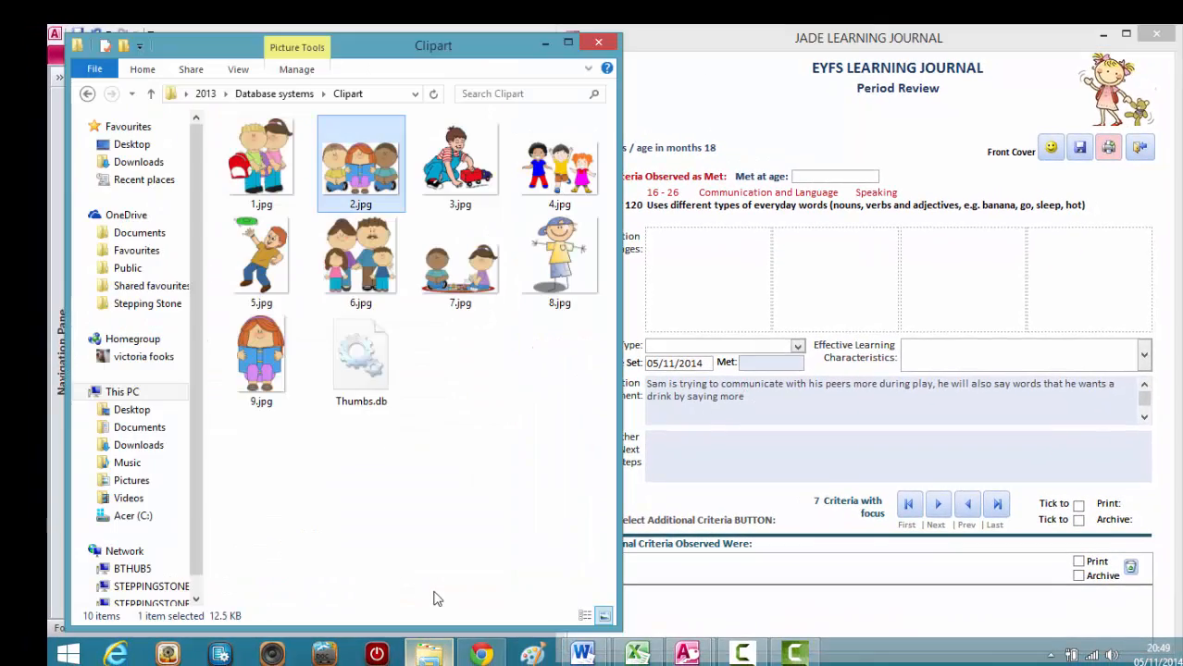
click(264, 172)
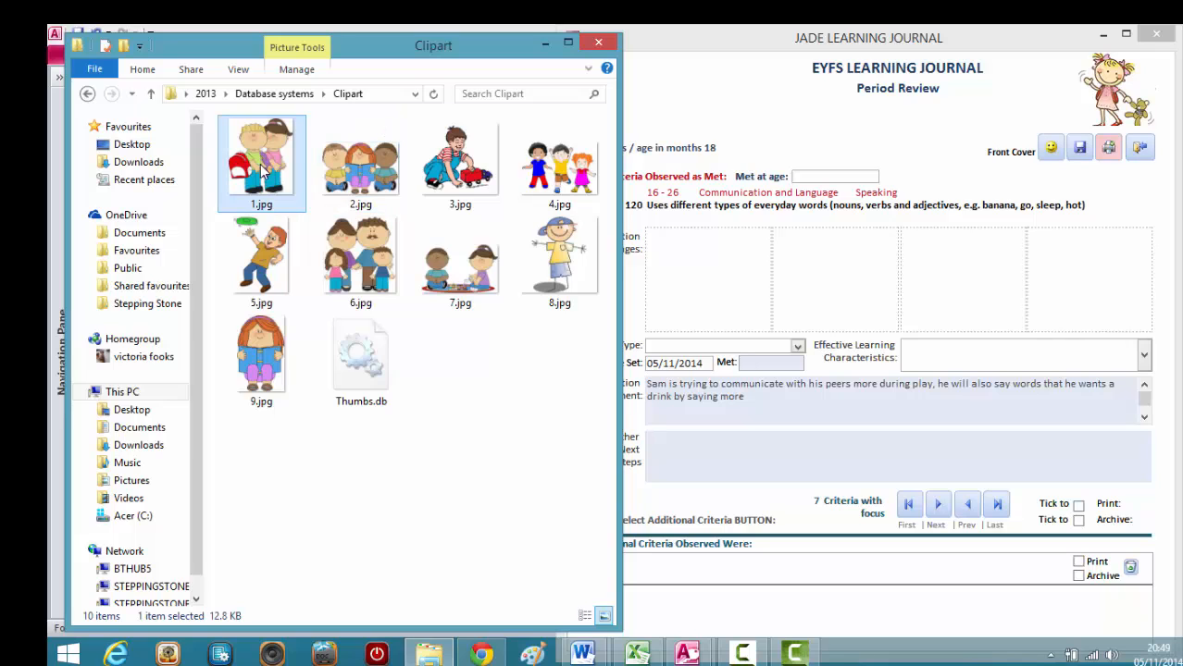
right_click(263, 171)
mouse_move(396, 351)
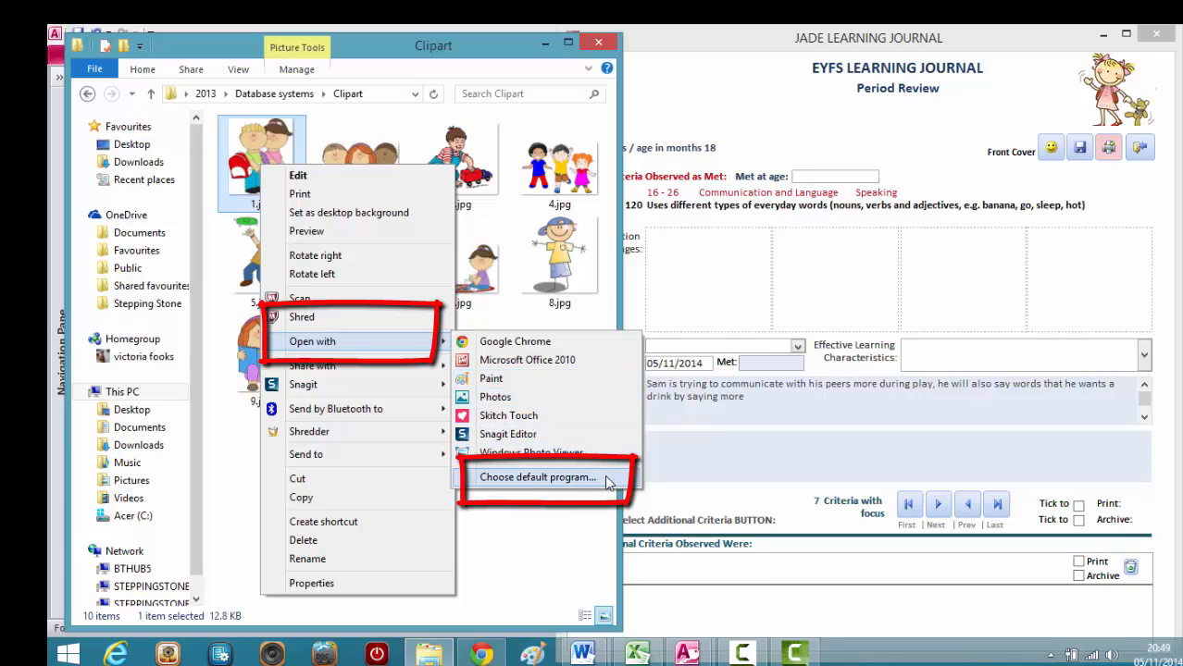
click(536, 477)
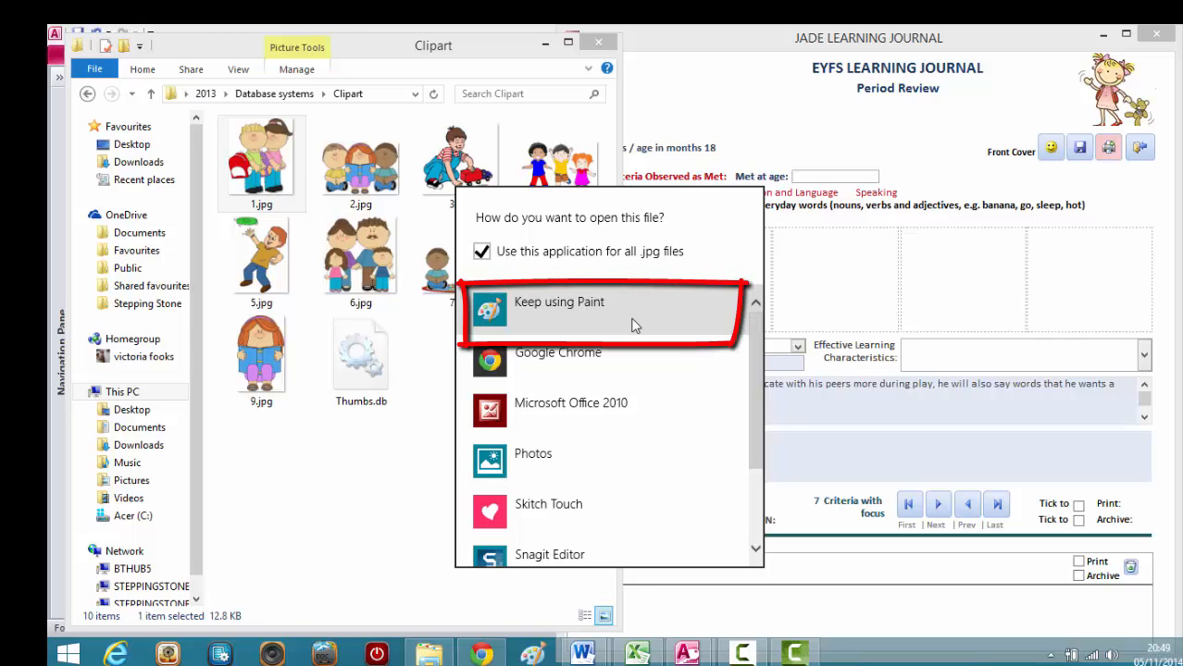
click(633, 324)
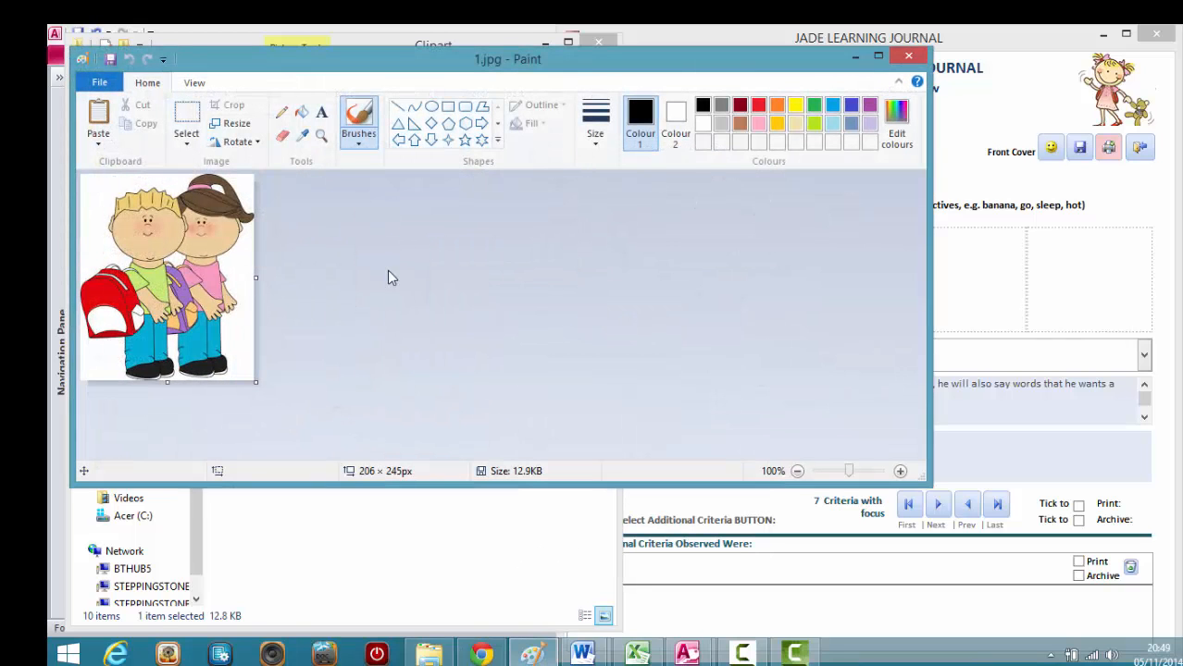
Select the whole 1.jpg picture in Paint, cut it to the clipboard and close Paint without saving the file.
click(186, 143)
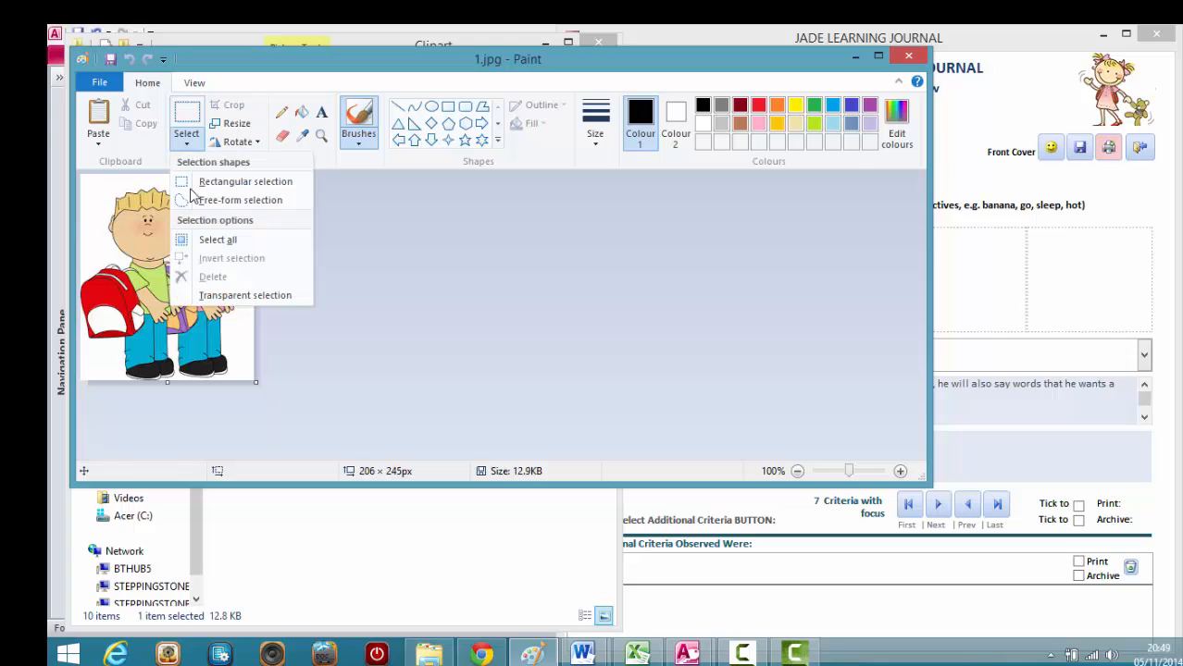
click(200, 240)
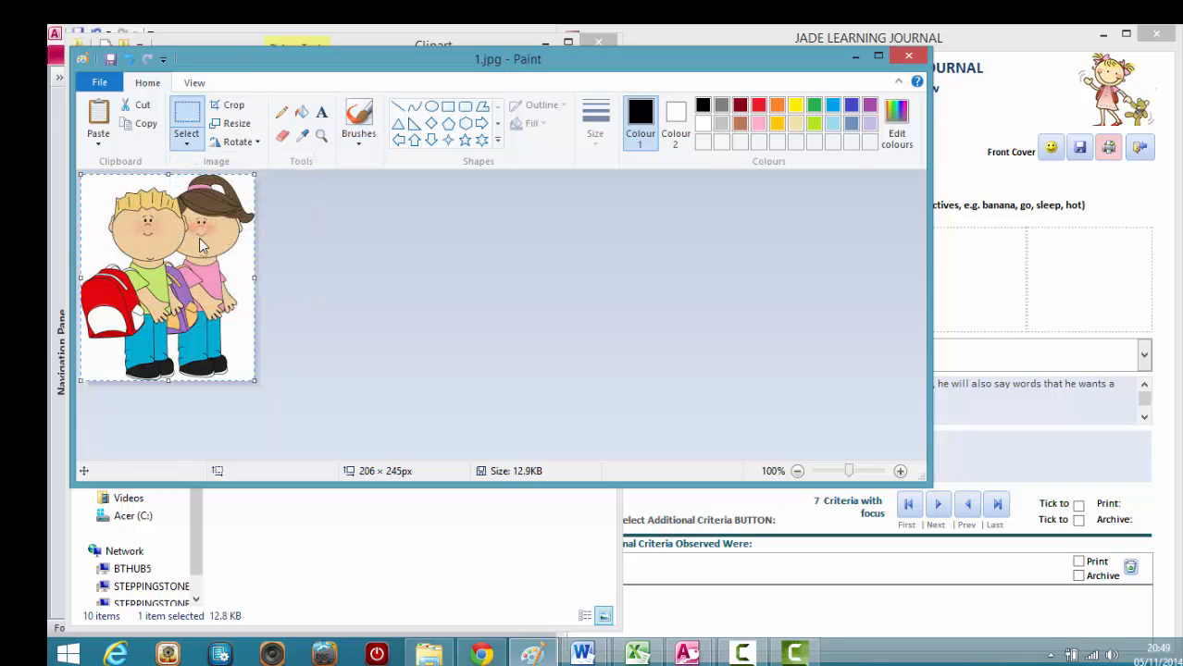
right_click(202, 244)
click(244, 250)
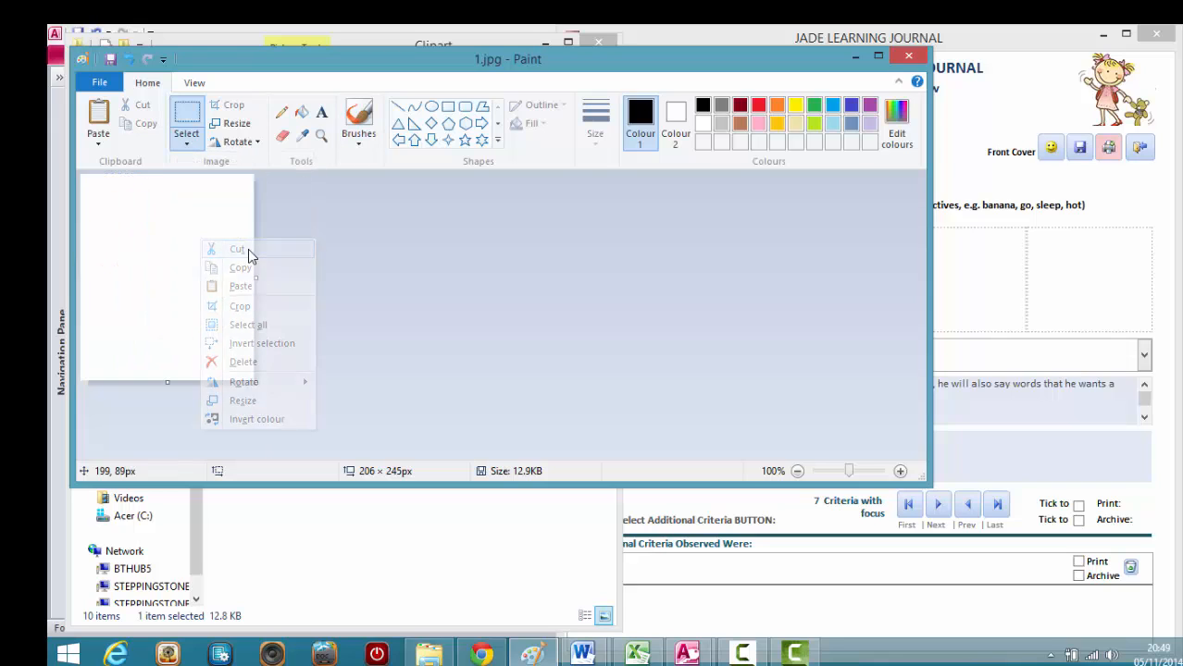
click(910, 58)
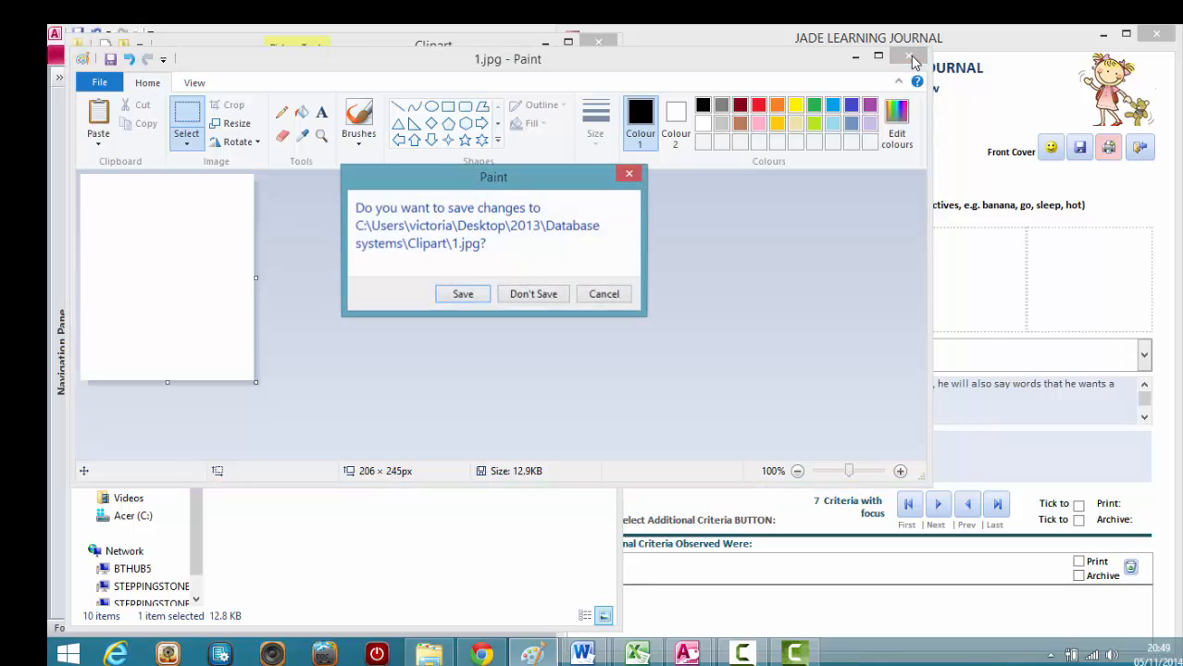
click(547, 293)
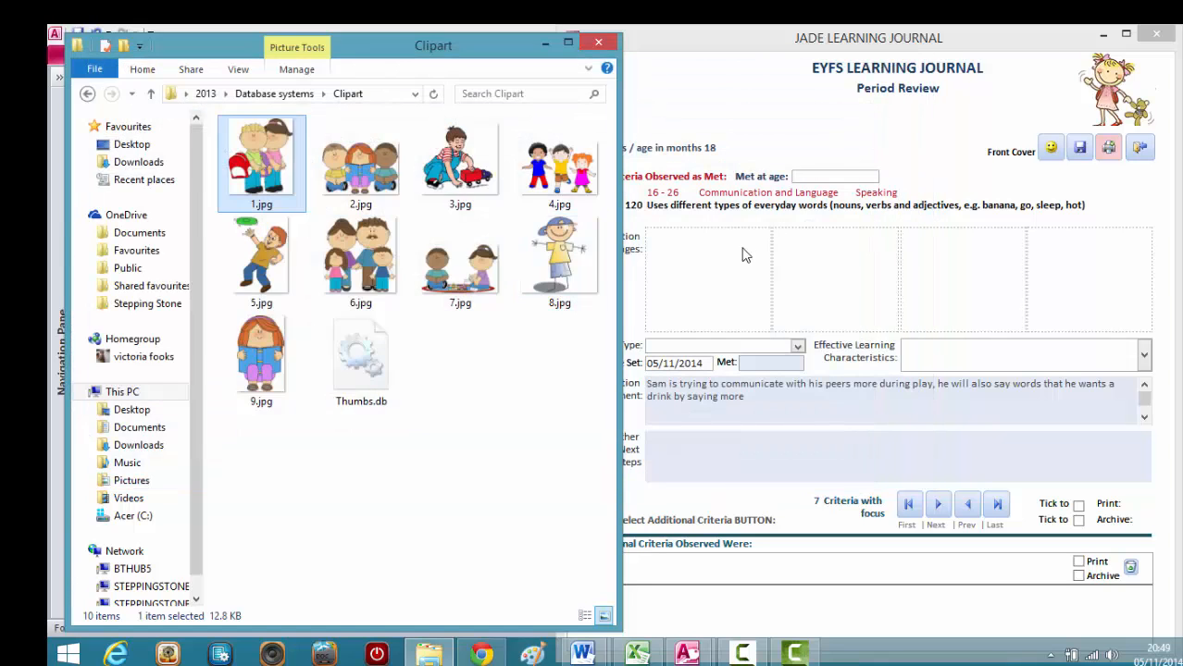
Paste the cut picture into the first observation image slot of criterion 120 in the Learning Journal.
click(742, 256)
right_click(742, 255)
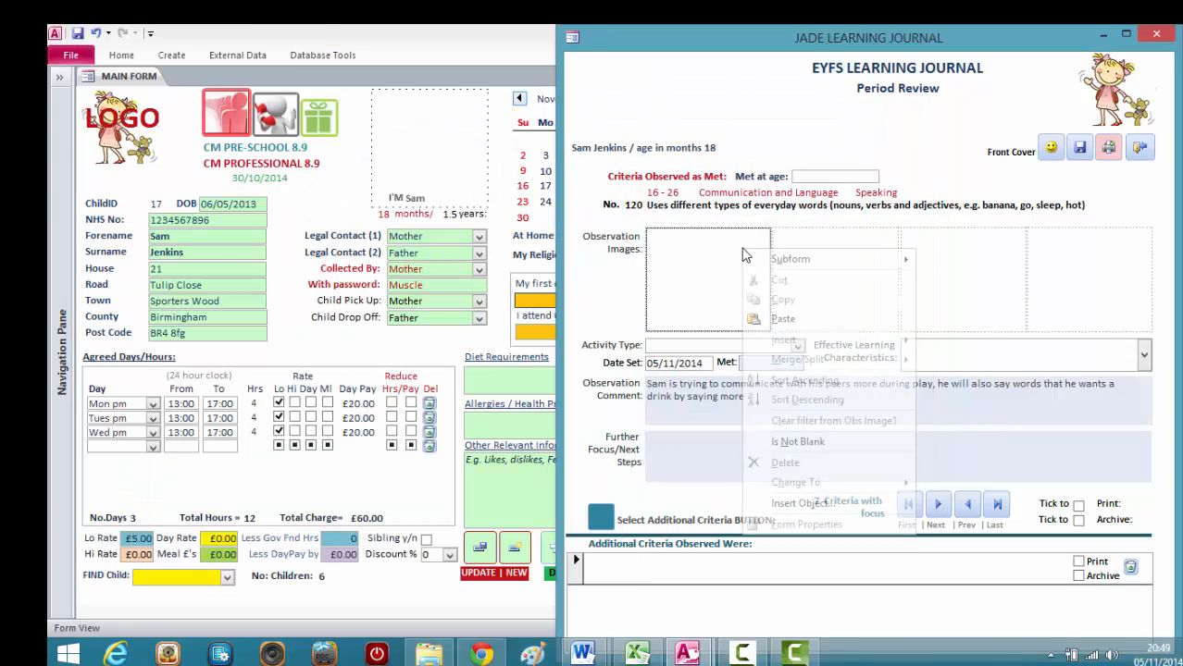
click(783, 319)
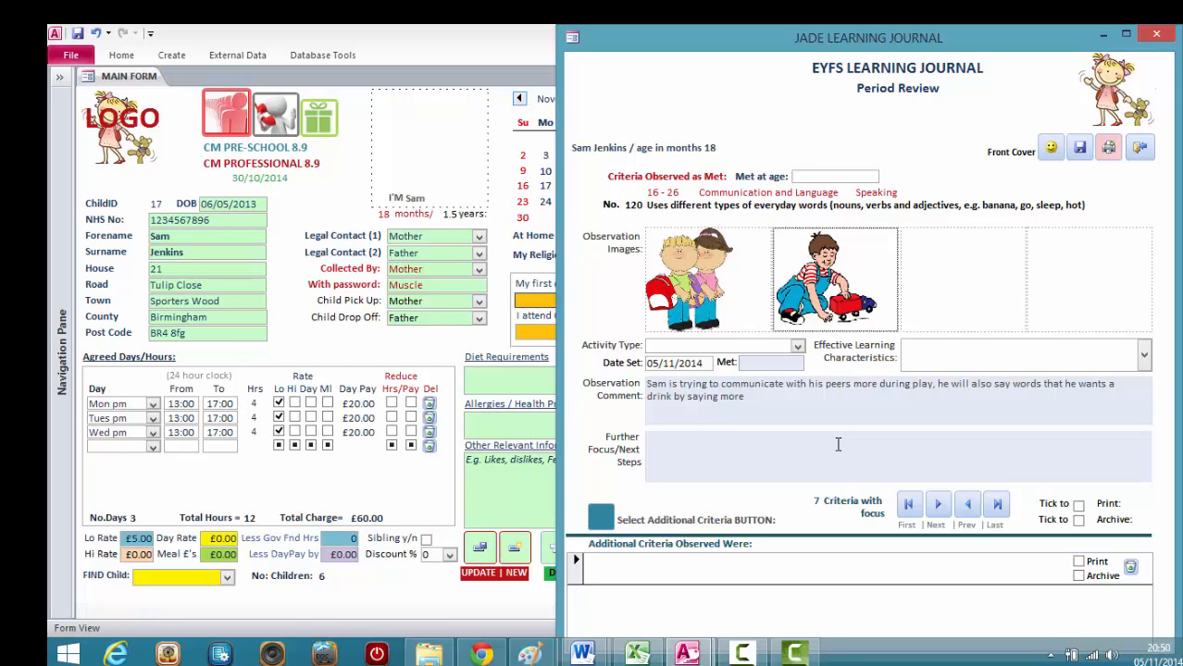
Mark criterion 120 for archive, save the journal record and leave the Learning Journal.
click(680, 456)
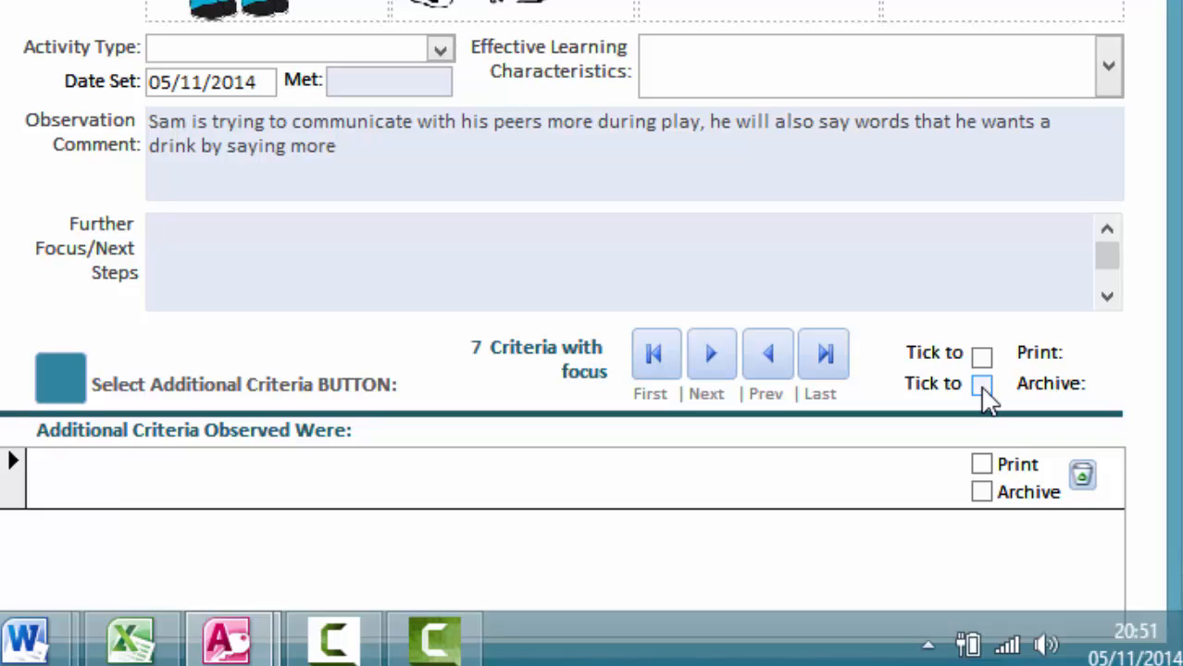
click(982, 385)
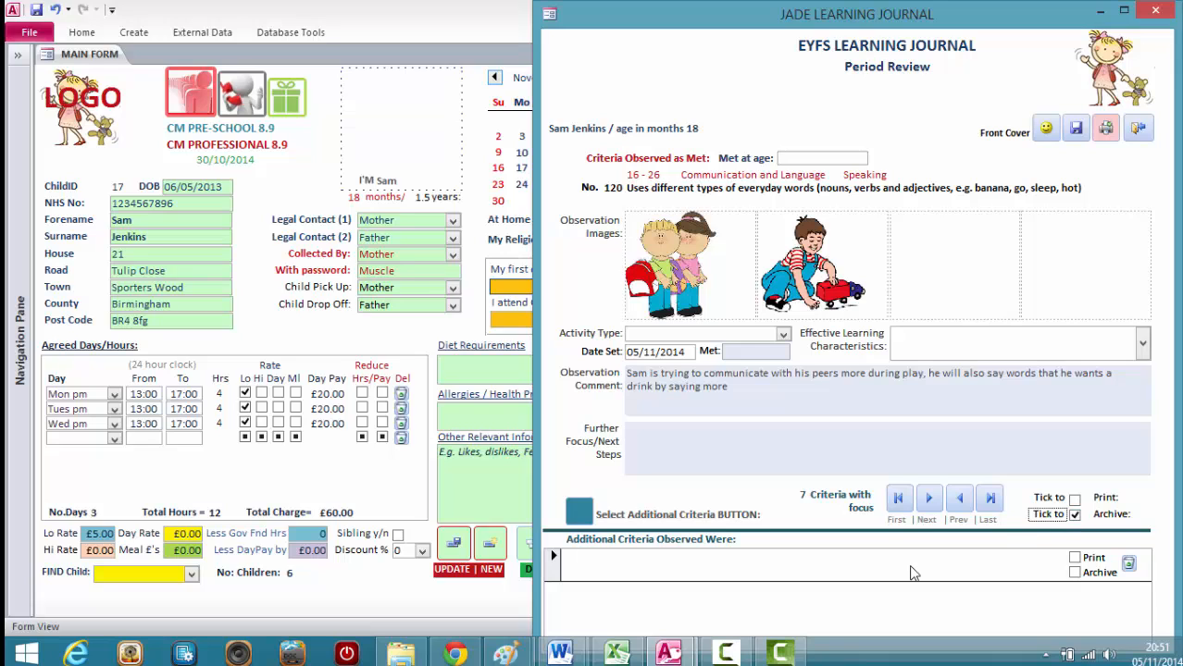
click(1075, 130)
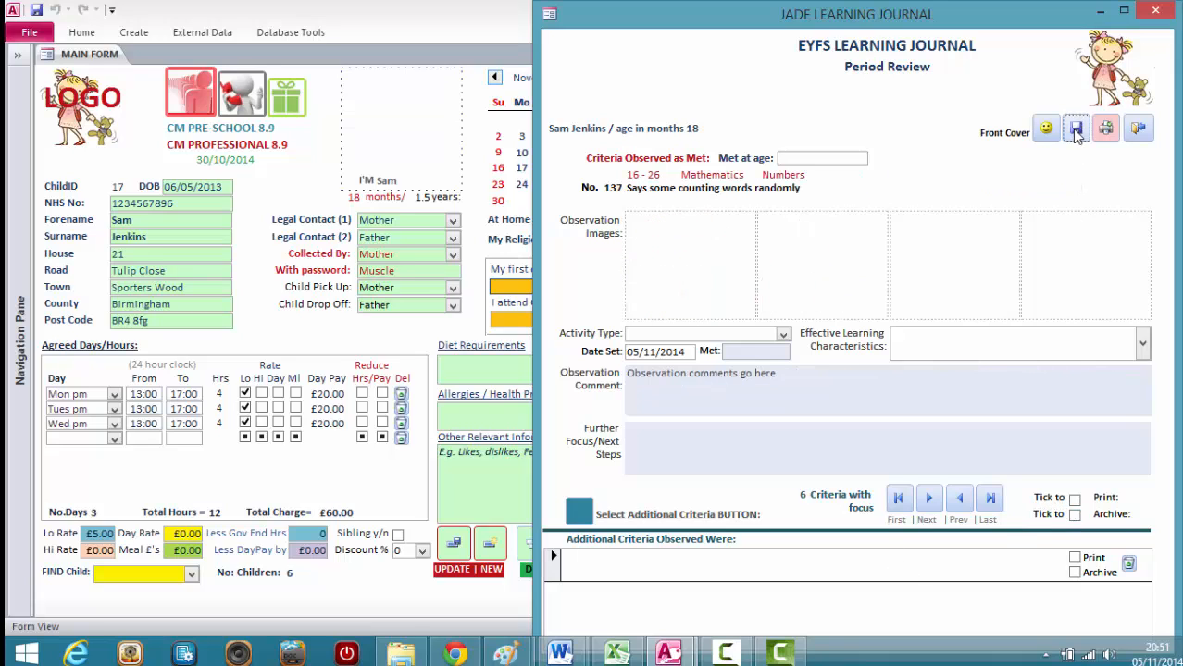
click(1140, 131)
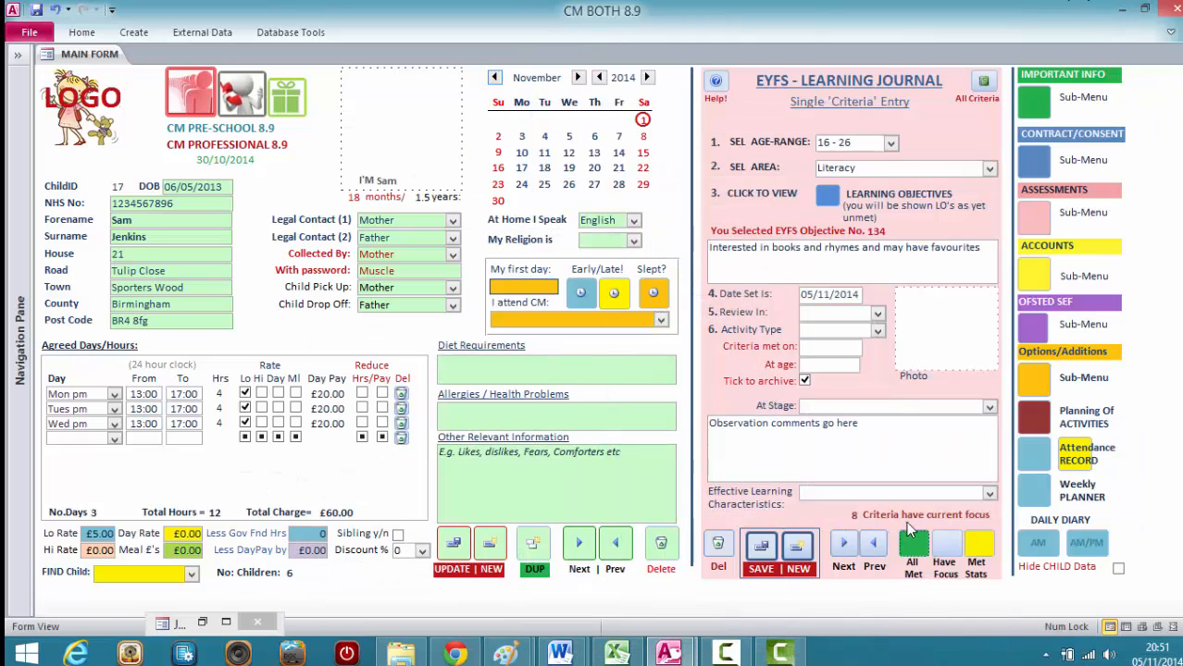
Open the list of all met criteria and examine the 16 - 26 entries for Communication and Language Speaking criterion 120.
click(912, 542)
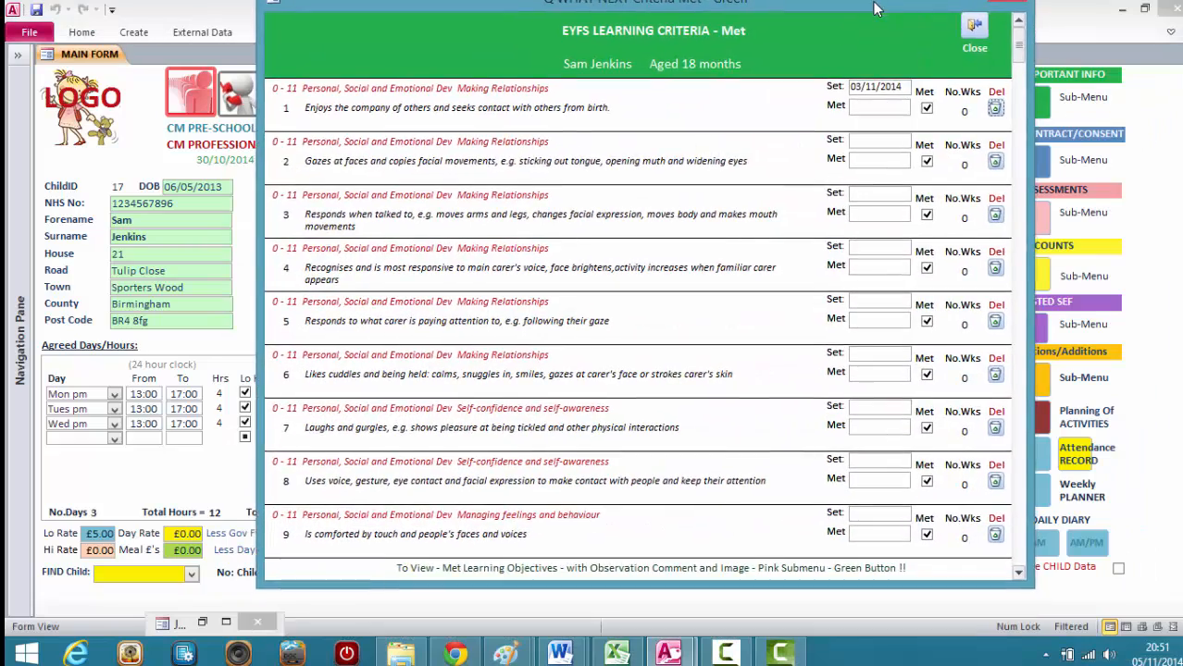
drag(1012, 75, 1012, 585)
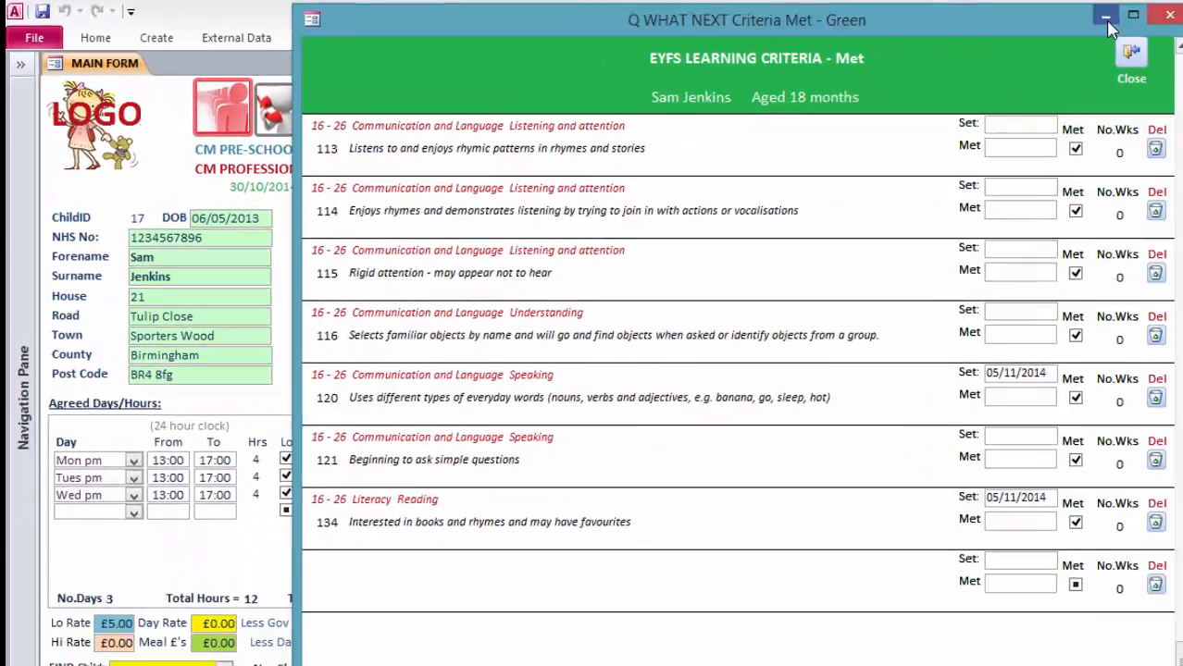
click(1109, 19)
Open the child's archived journals from the assessment planning options, examine the archived criteria with comments and images, and close the report.
click(1018, 220)
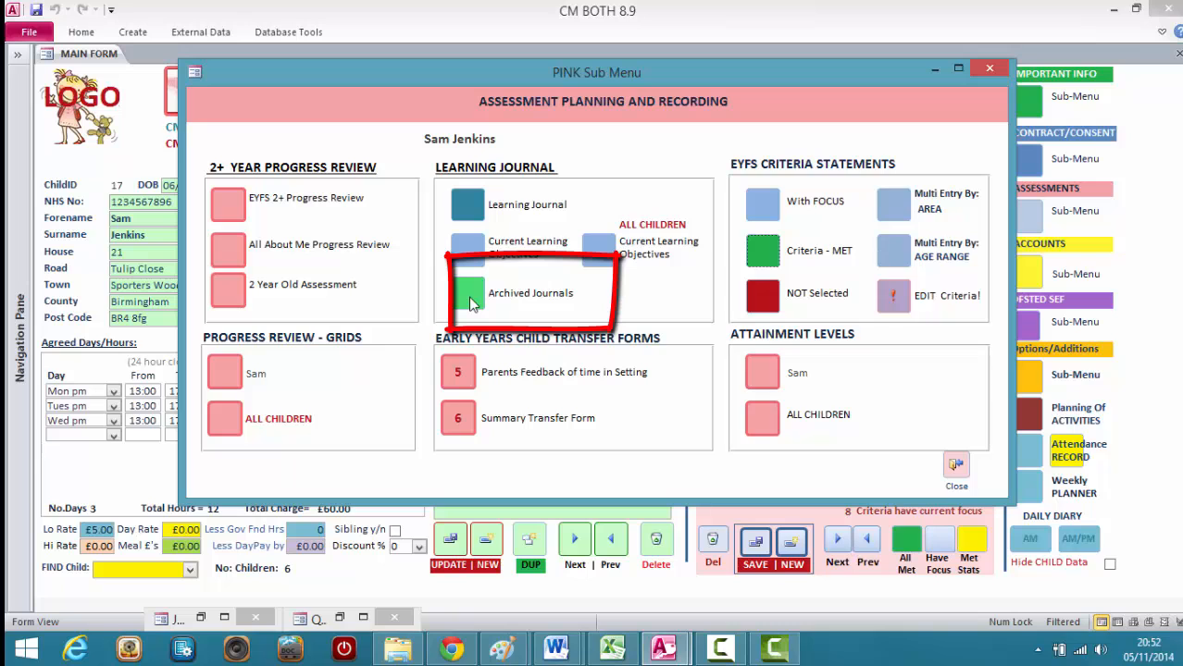
click(470, 304)
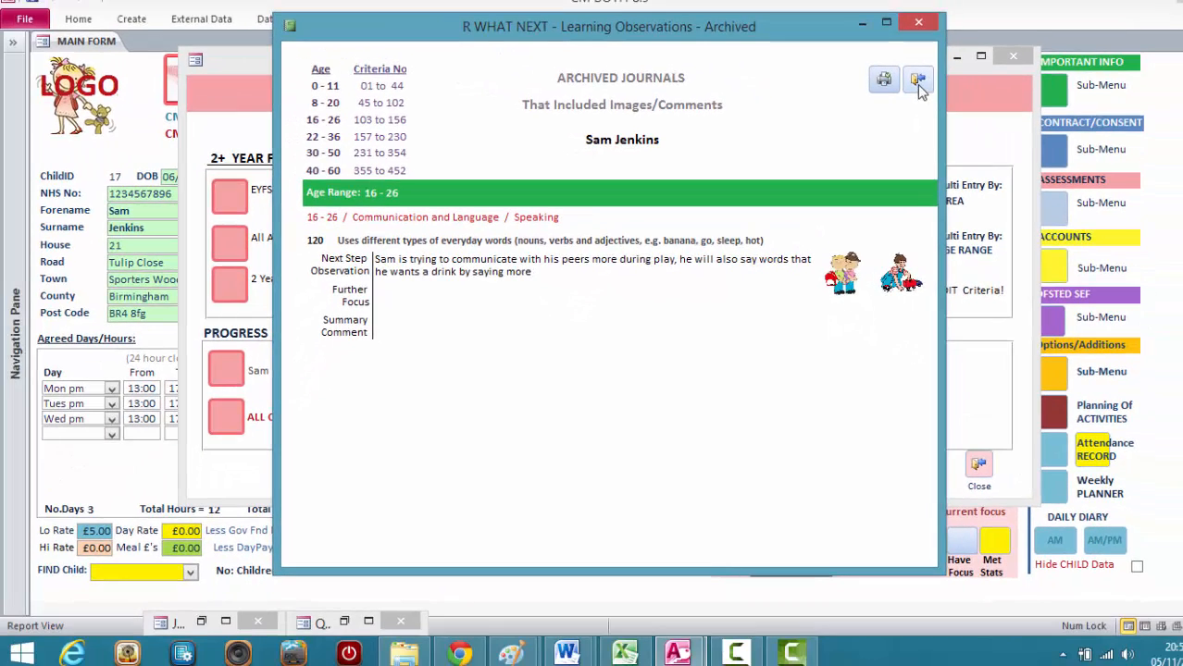
click(918, 83)
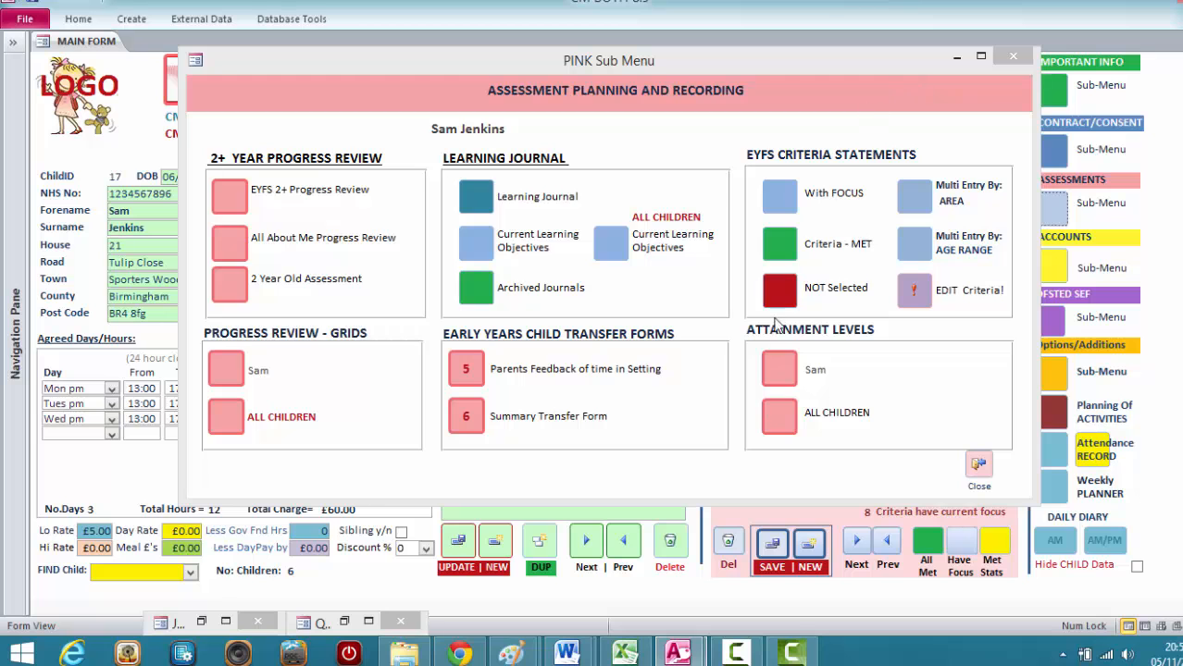
Remove the met tick from criterion 120 in the list of all met criteria and update the child's record on the main form.
click(896, 546)
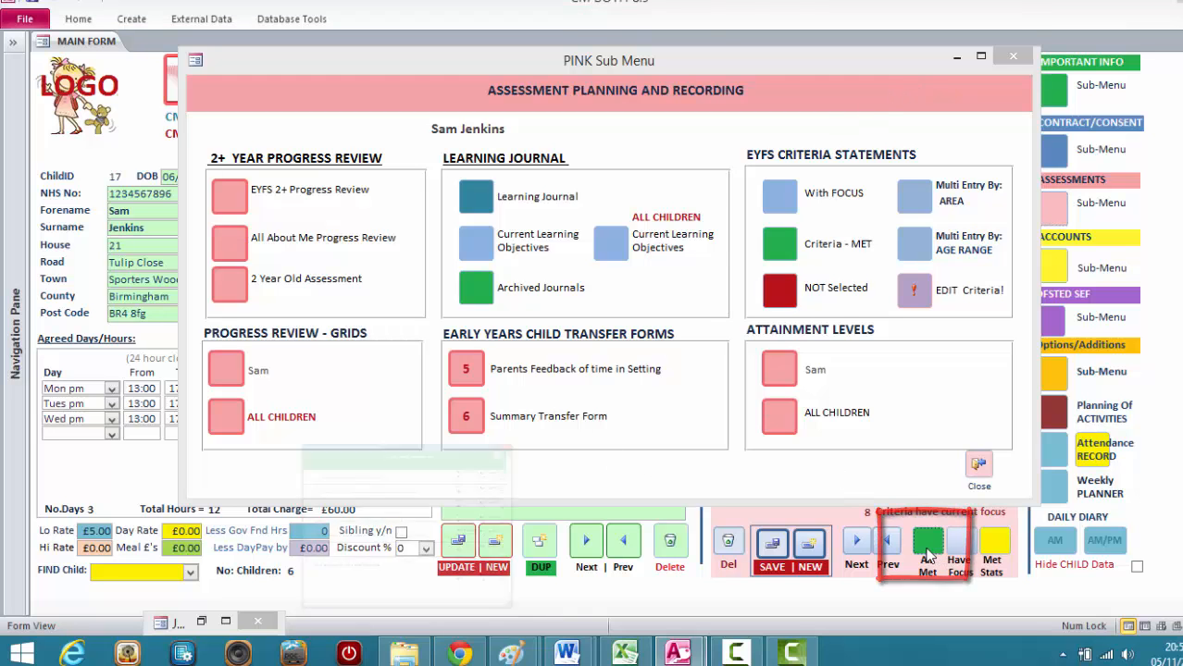
drag(1029, 75, 1030, 564)
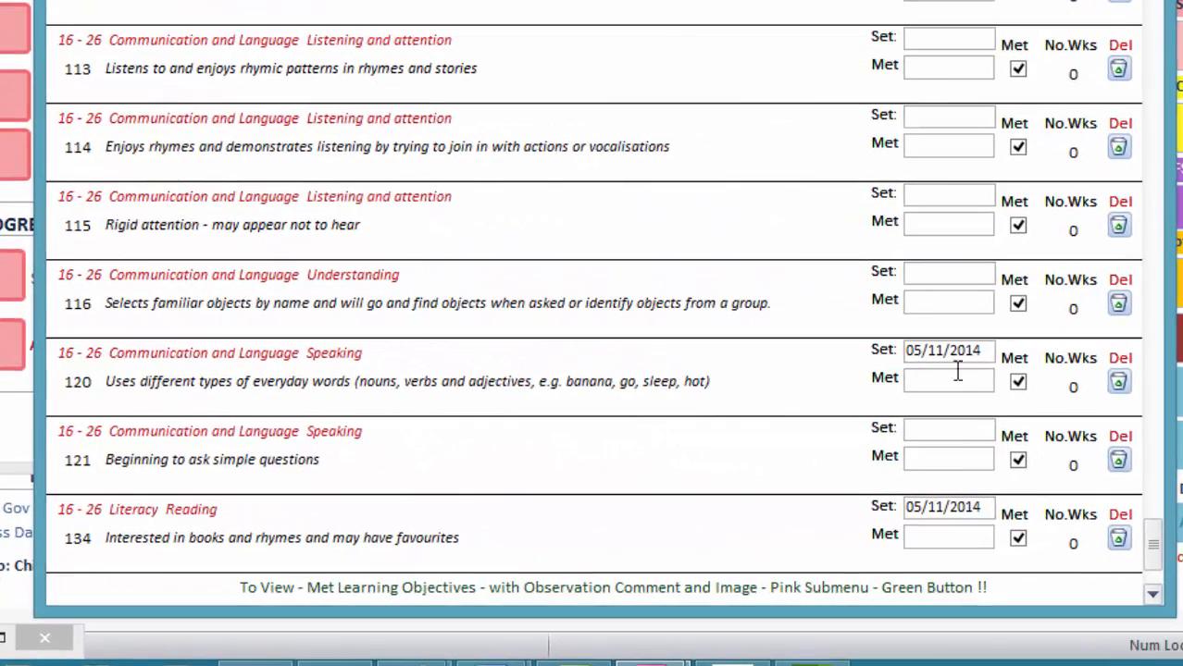
click(1017, 383)
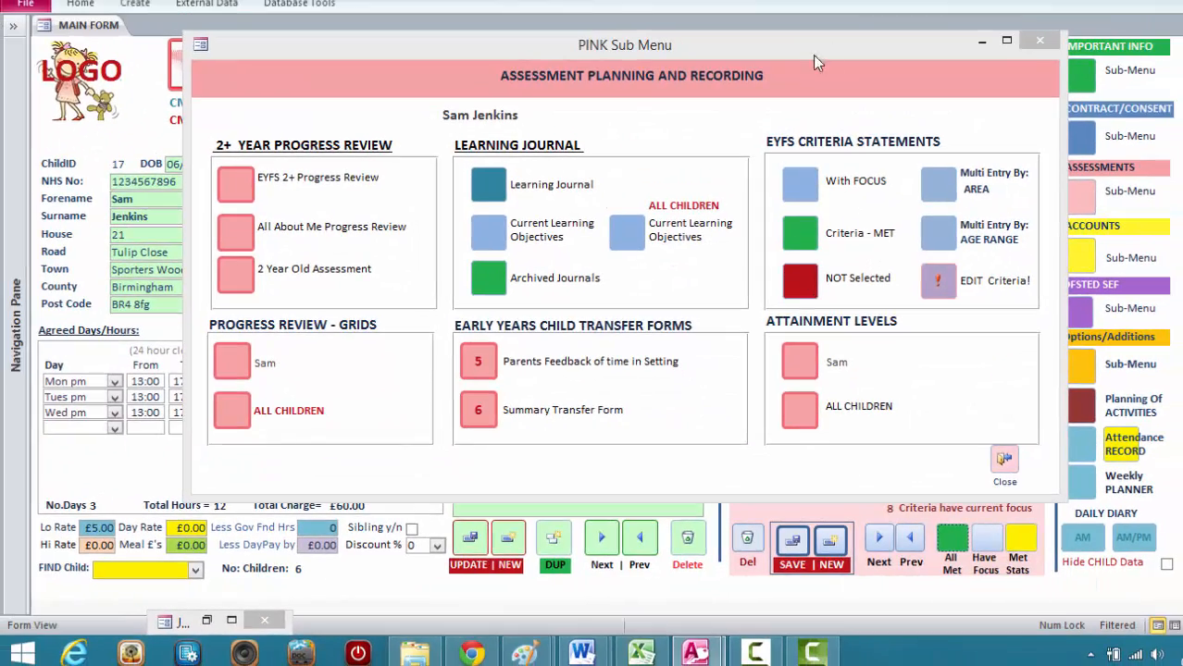
click(1026, 41)
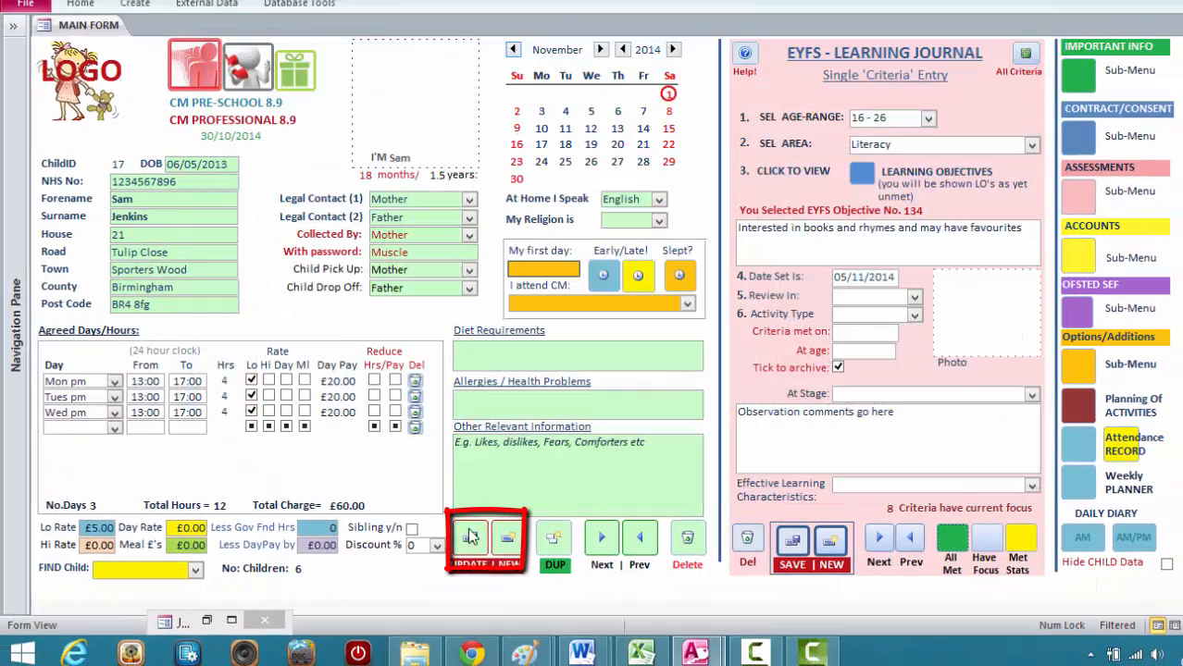
click(470, 536)
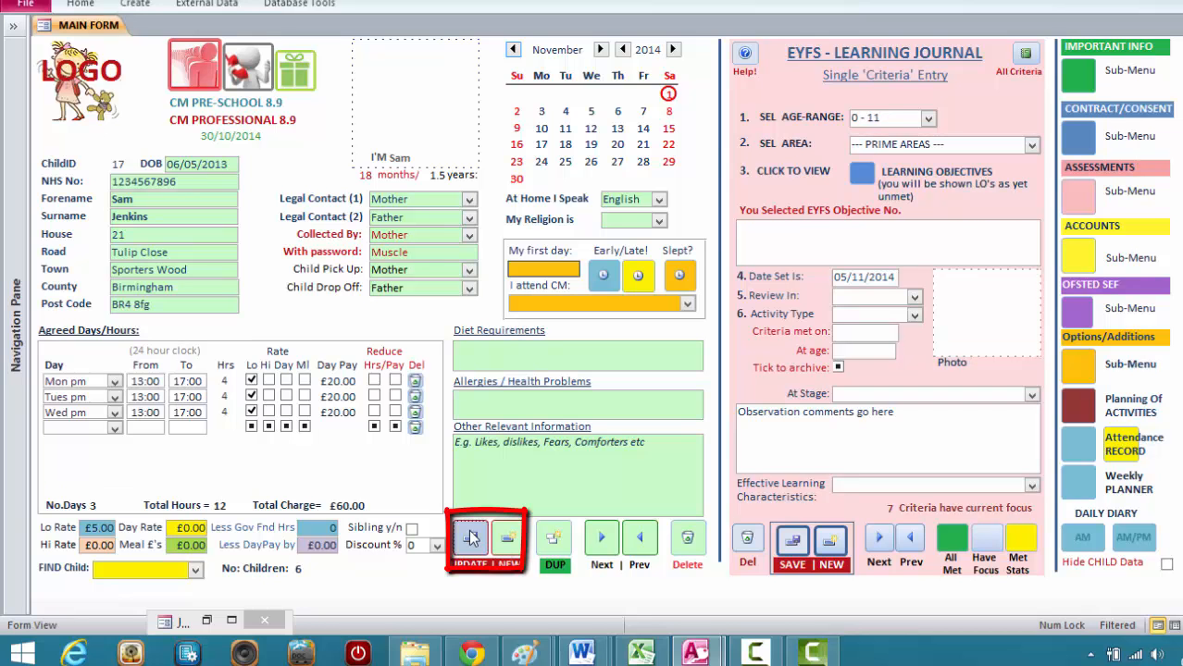
Reopen the child's Learning Journal from the assessment planning options to check criterion 120, and bring the options window back to the front.
click(1083, 206)
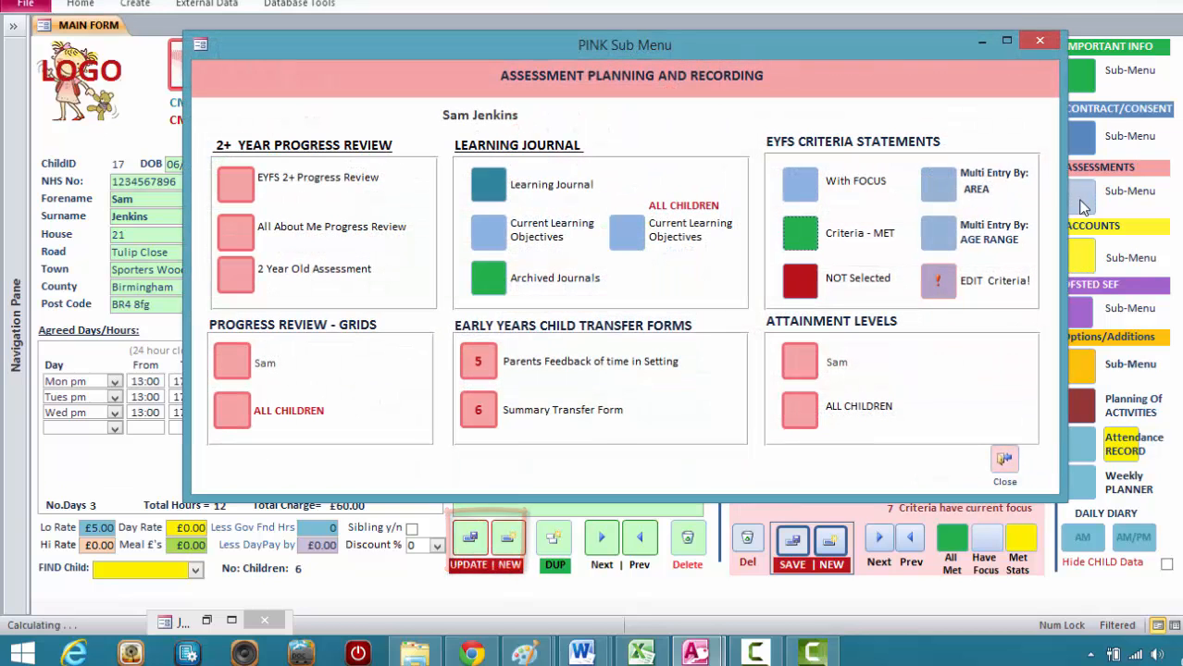
click(488, 184)
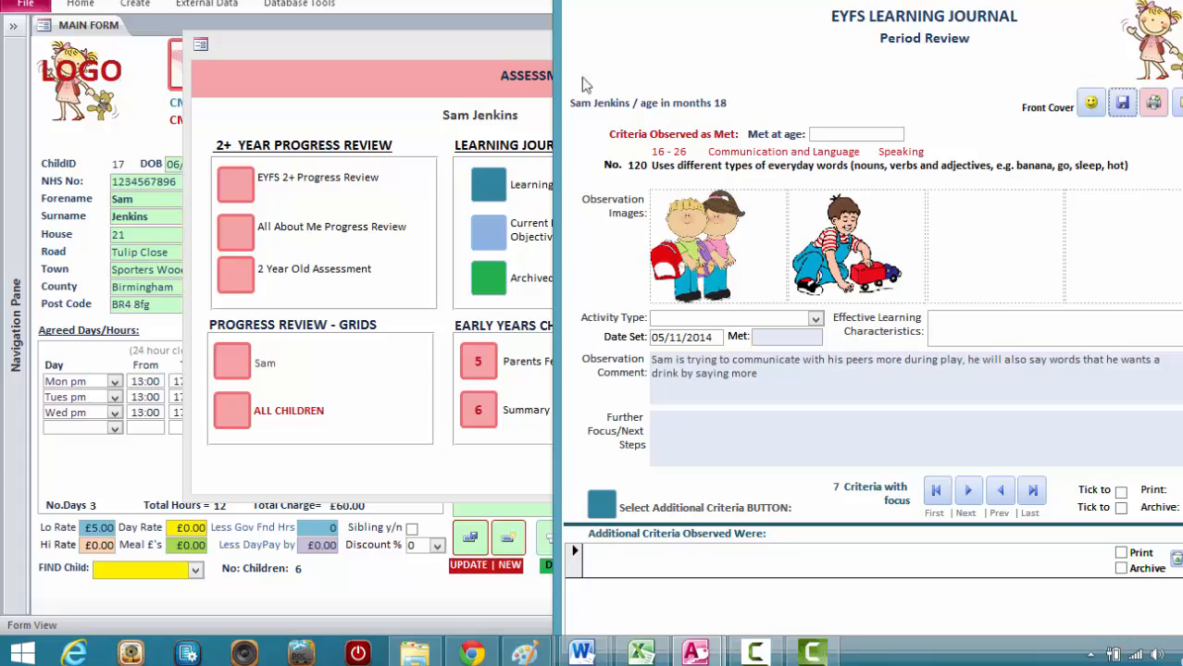
click(507, 54)
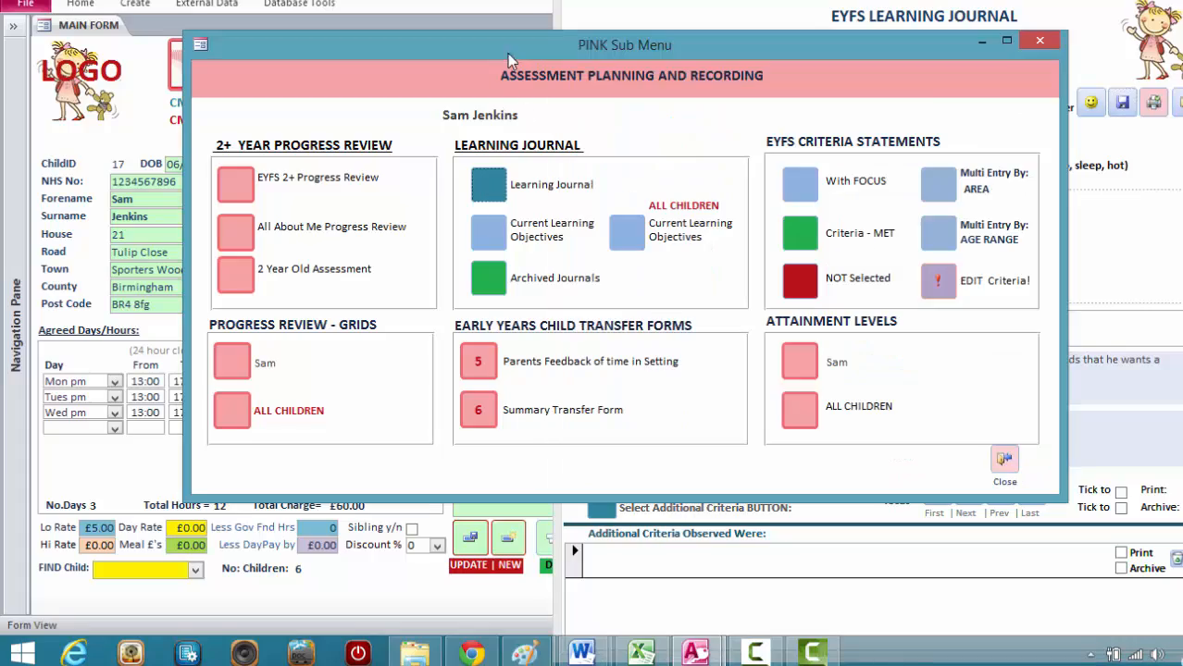
Close the assessment options, move to the next focus criterion in the Learning Journal and bring its additional criteria into view.
click(1039, 40)
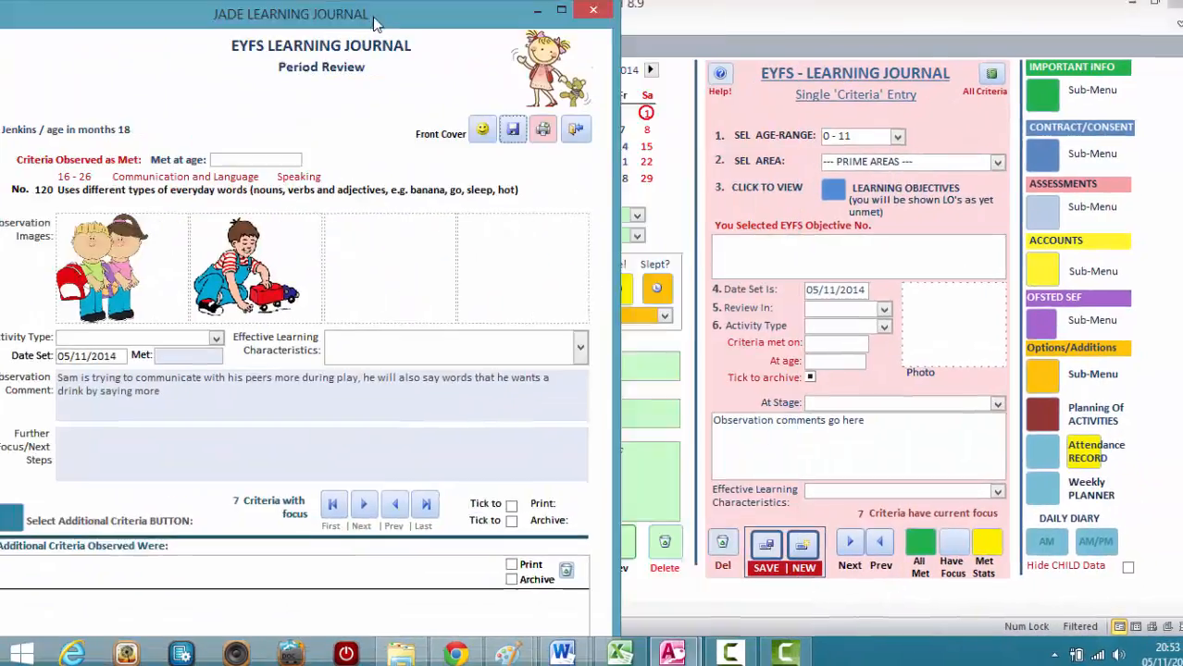
drag(375, 23, 454, 28)
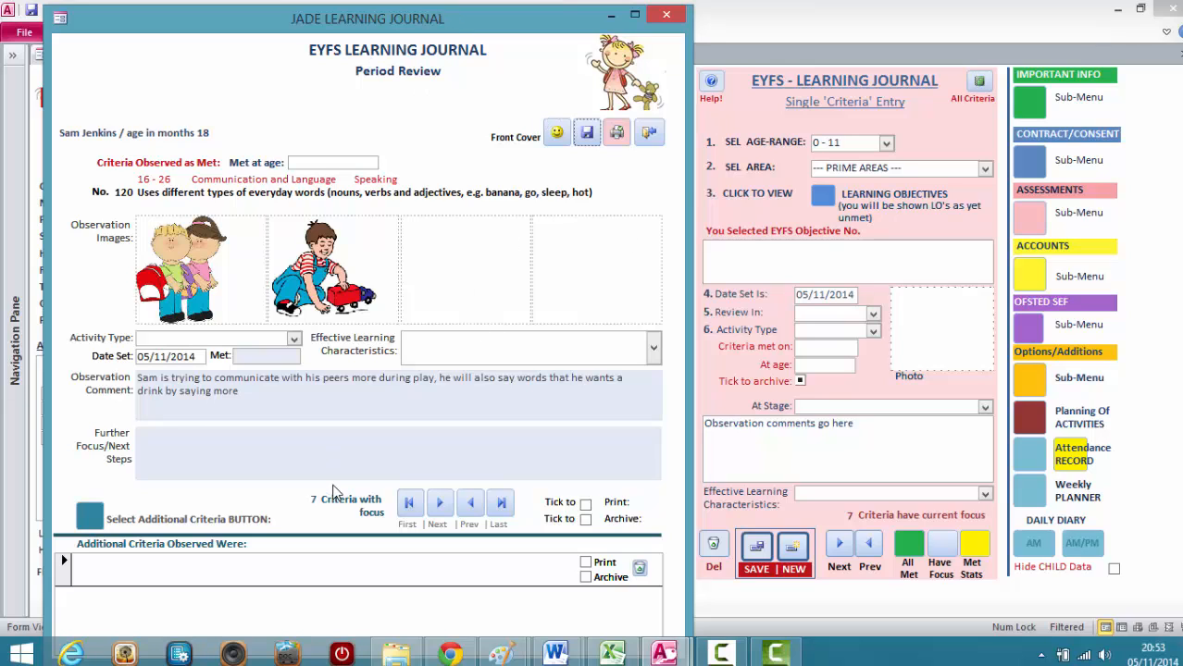
click(439, 504)
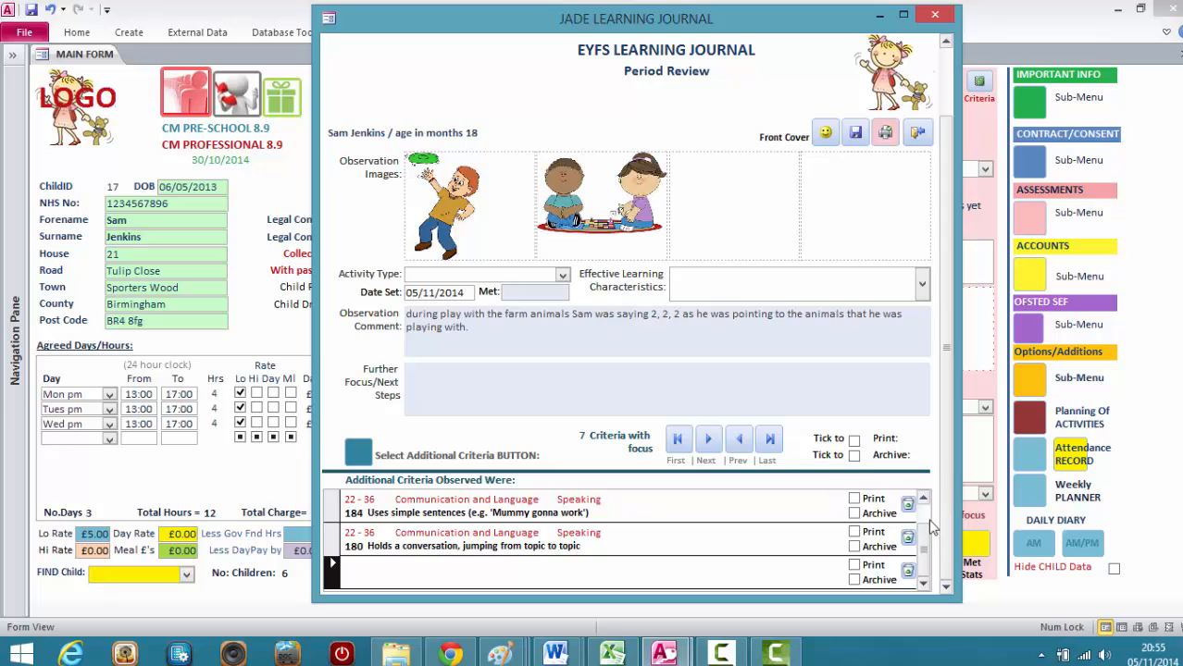
drag(922, 548, 926, 514)
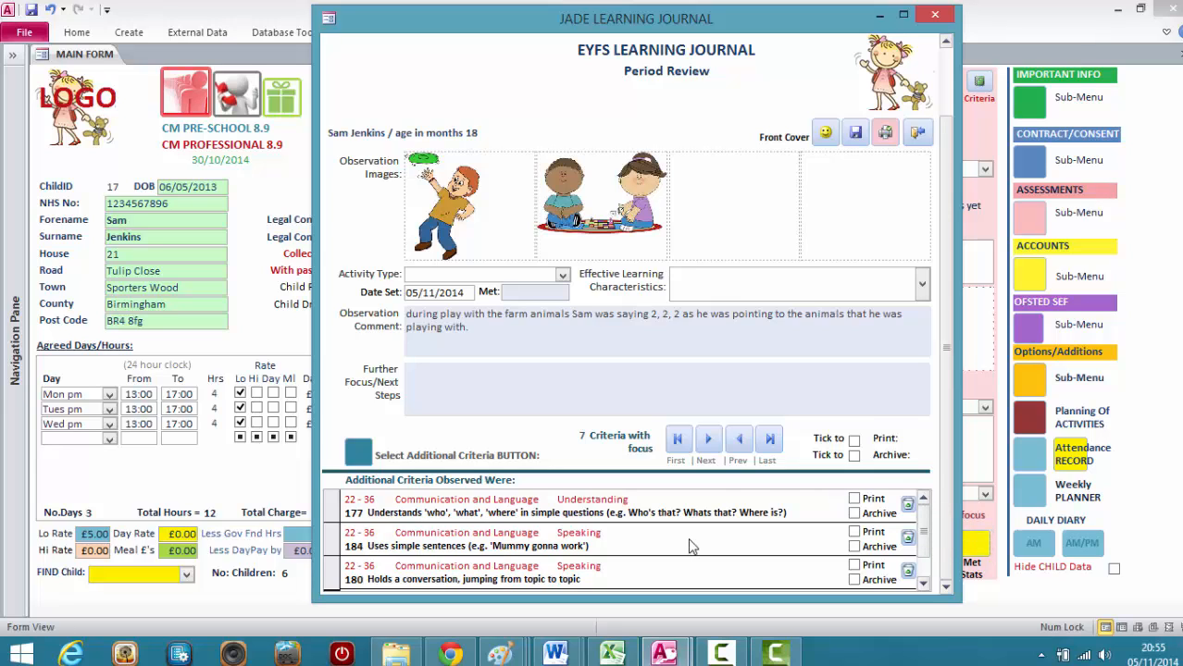
Try marking additional criteria 177, 184 and 180 and the main criterion for print, and clear the main criterion's print tick.
click(854, 499)
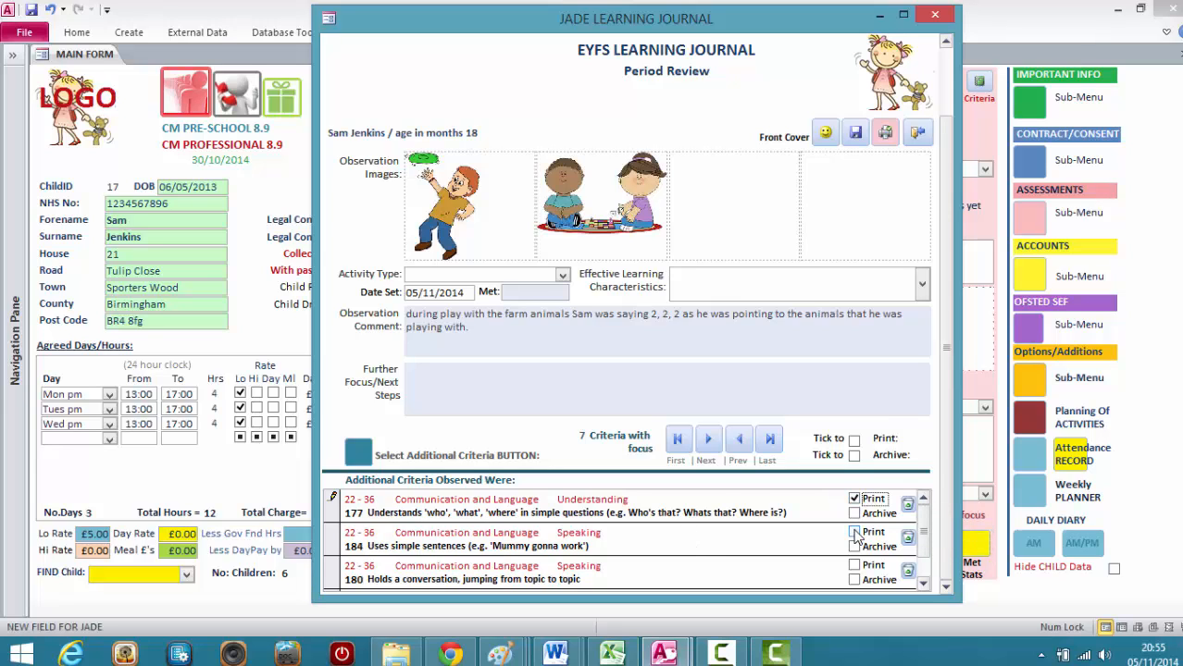
click(853, 532)
click(853, 566)
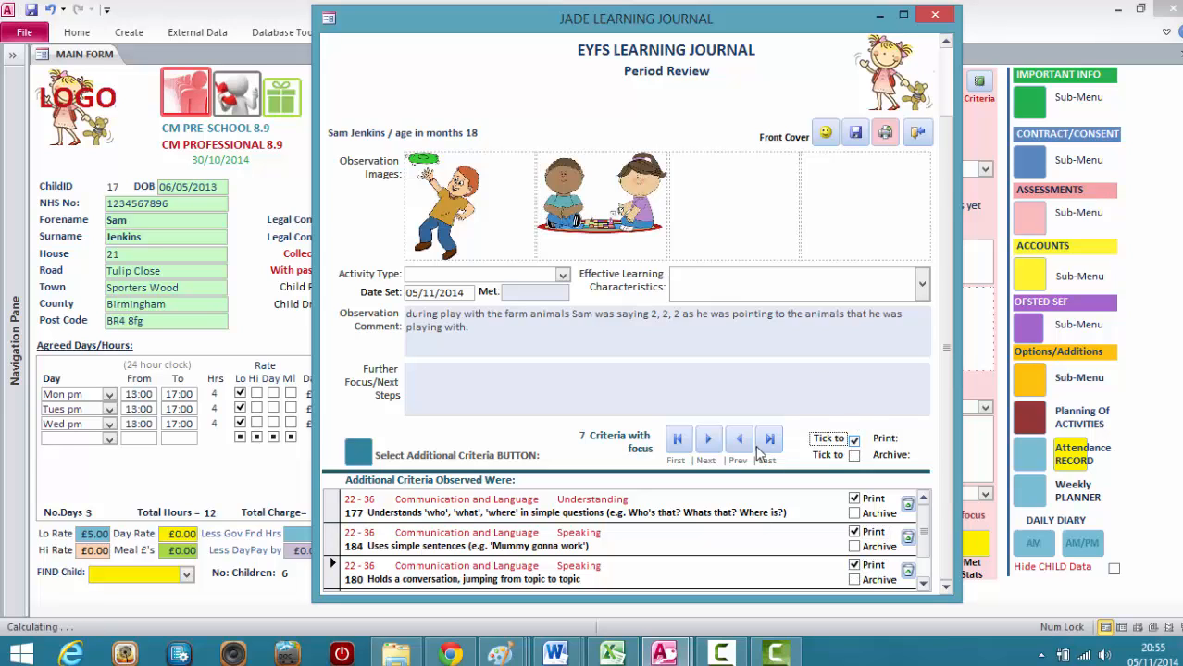
click(844, 442)
click(849, 441)
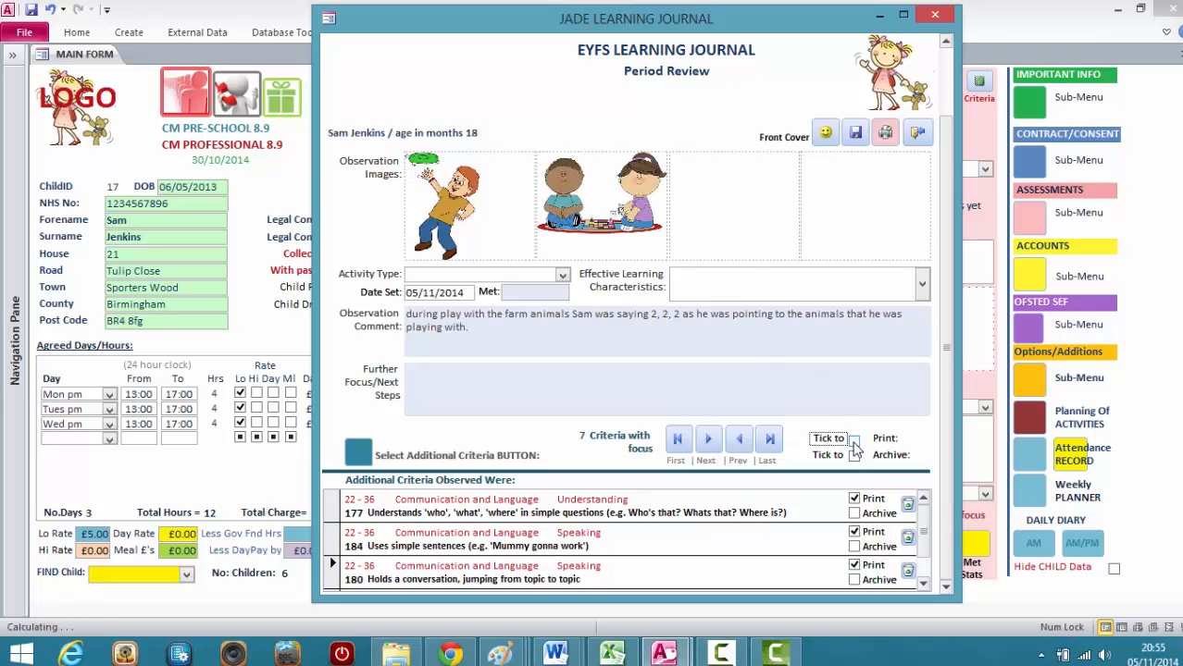
Switch additional criteria 177, 184 and 180 from print to archive and save the journal.
click(853, 499)
click(853, 513)
click(854, 532)
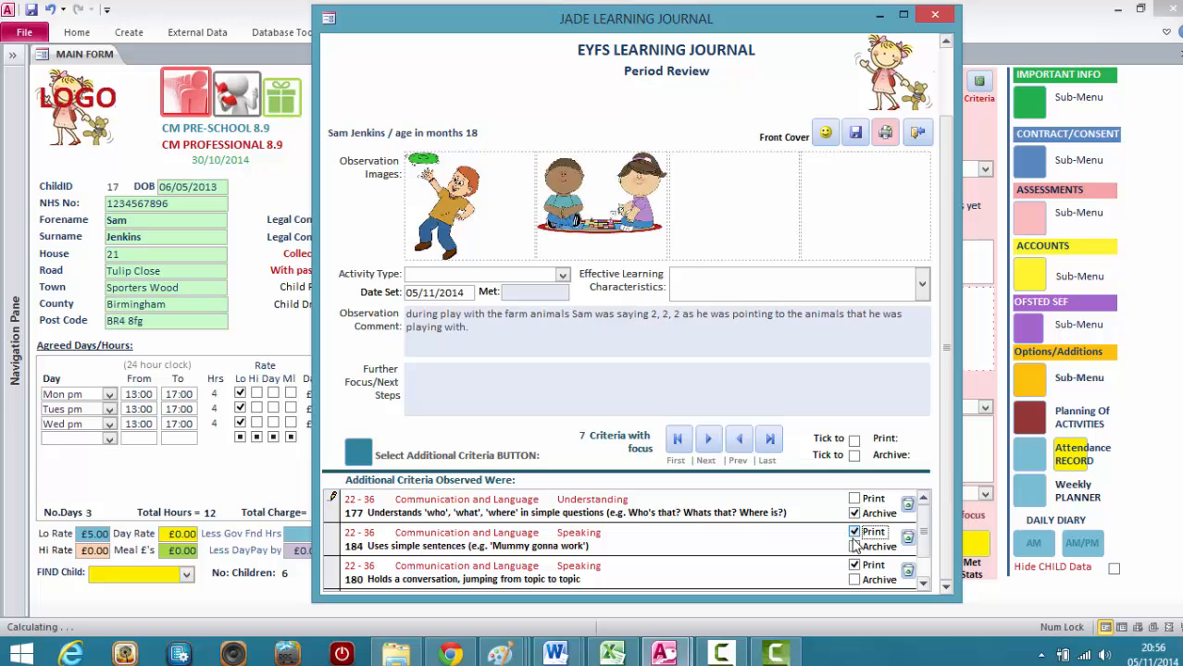
click(853, 546)
click(853, 564)
click(854, 579)
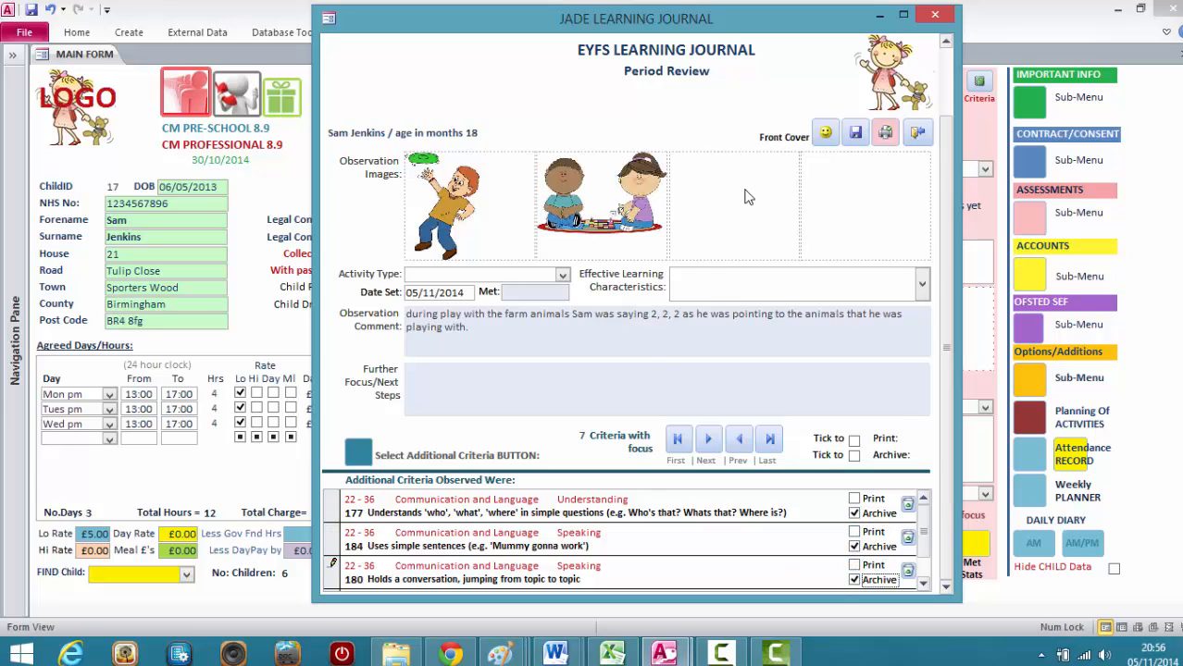
click(856, 133)
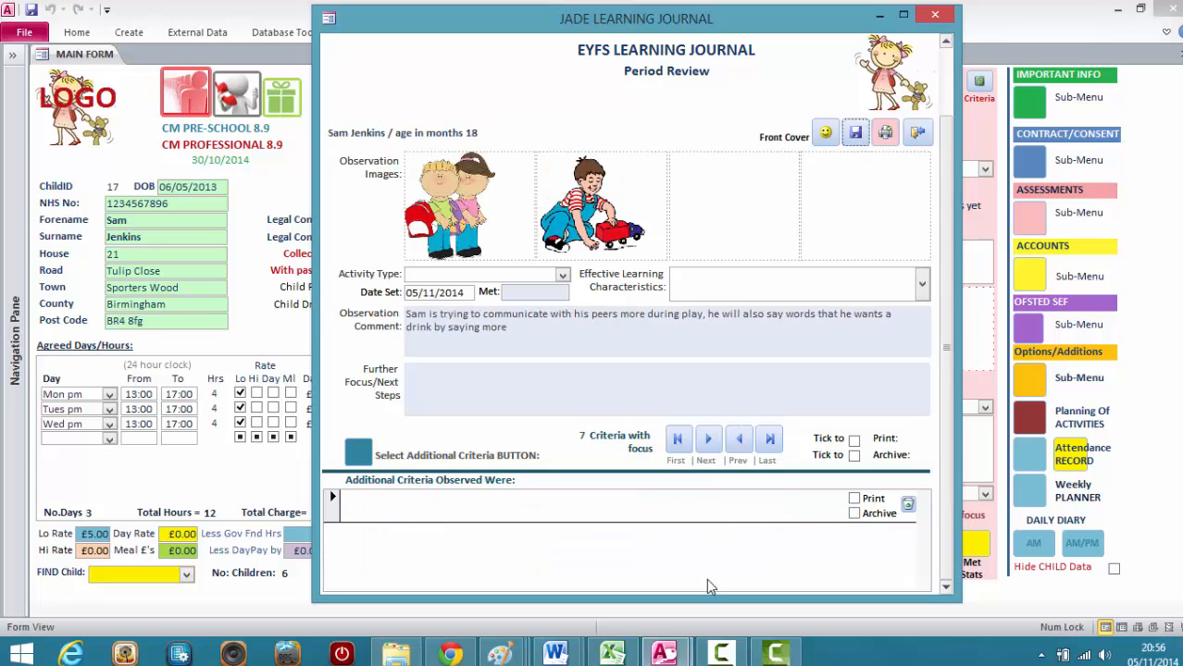
Close the Learning Journal and reopen it for the child from the assessment planning options.
drag(764, 28, 532, 32)
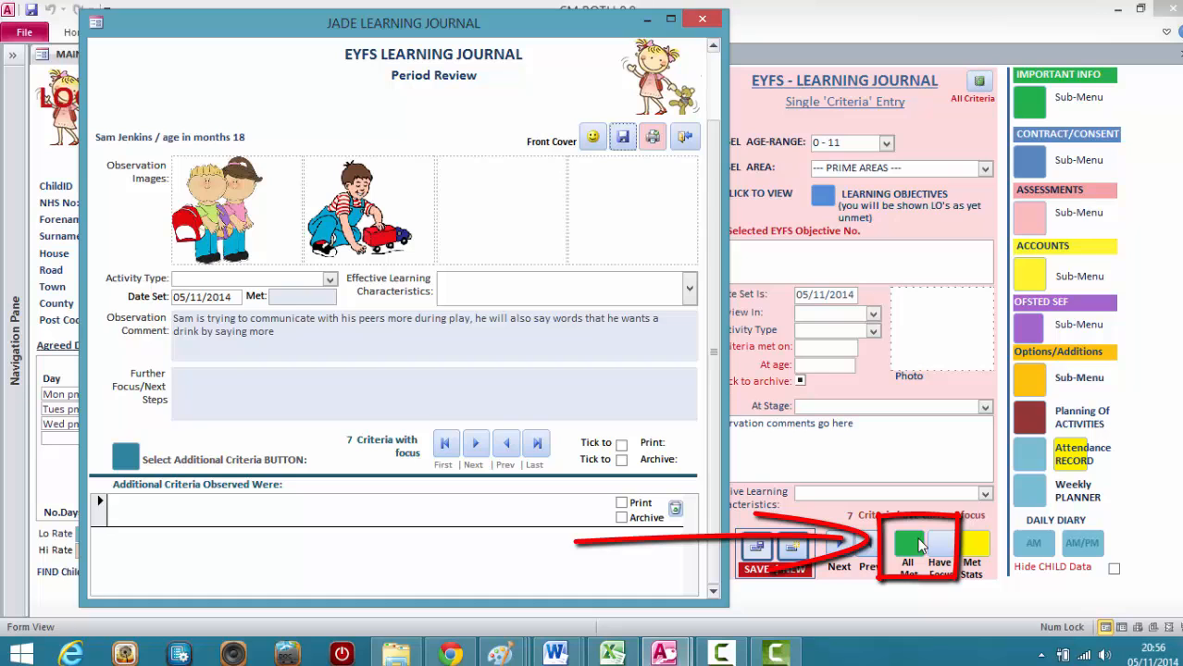
click(701, 19)
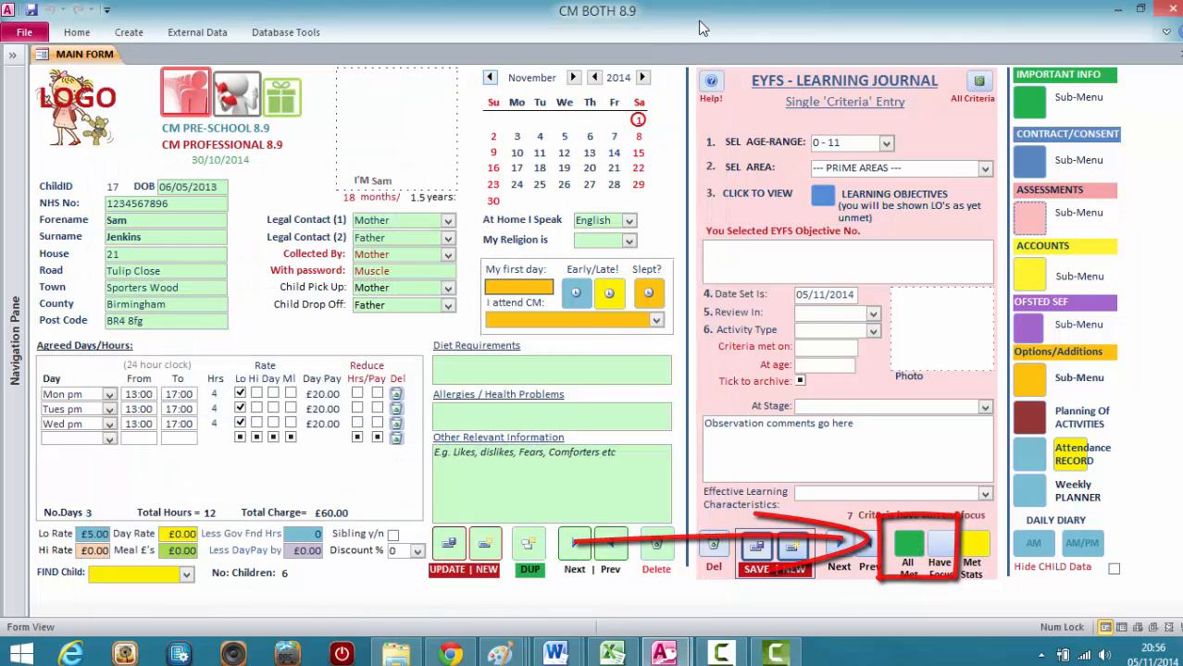
click(1029, 218)
click(468, 214)
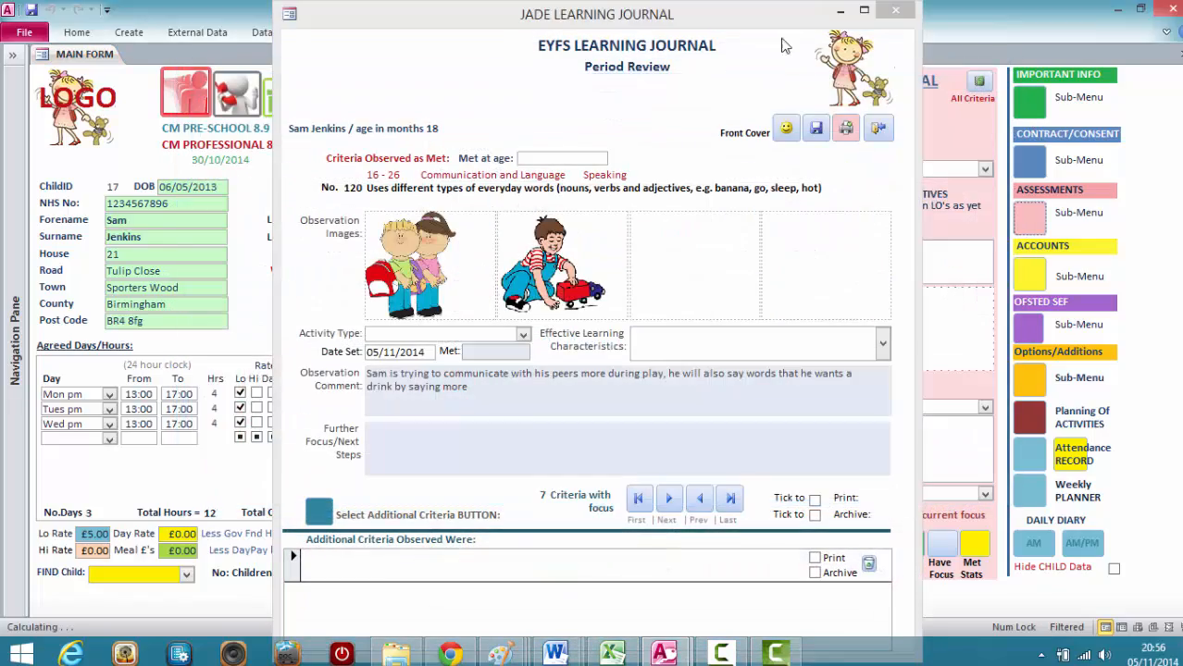
drag(768, 23, 661, 22)
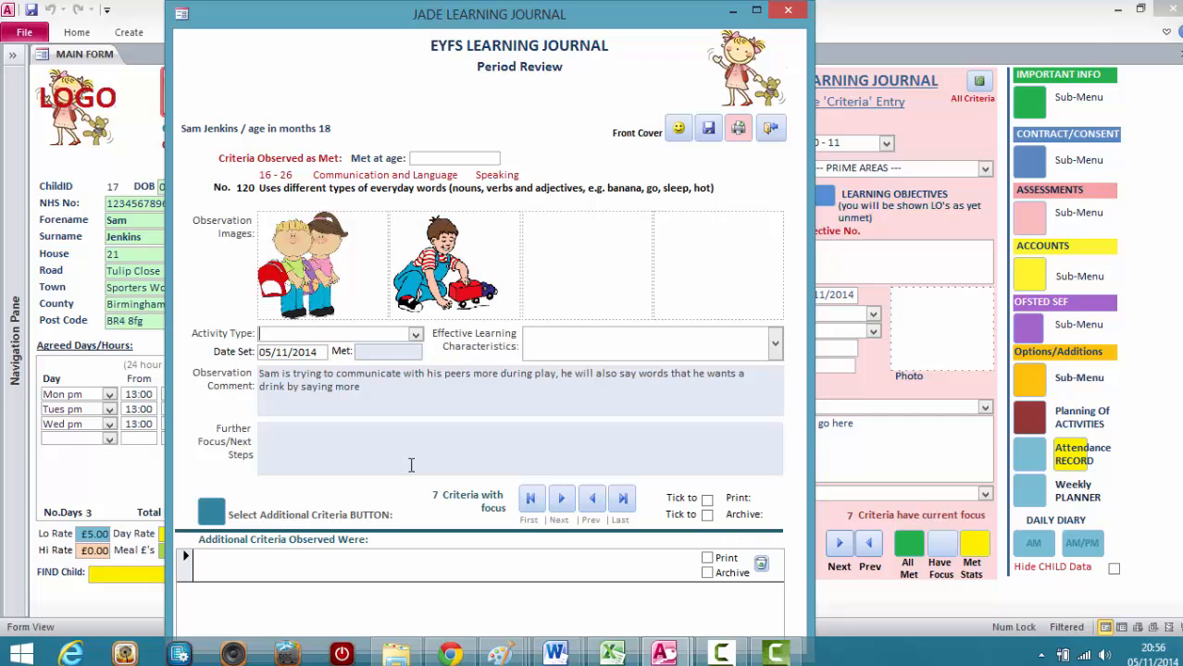
Mark 16 - 26 criteria 137, 135 and 117 for archive, save the Learning Journal and close it.
click(561, 499)
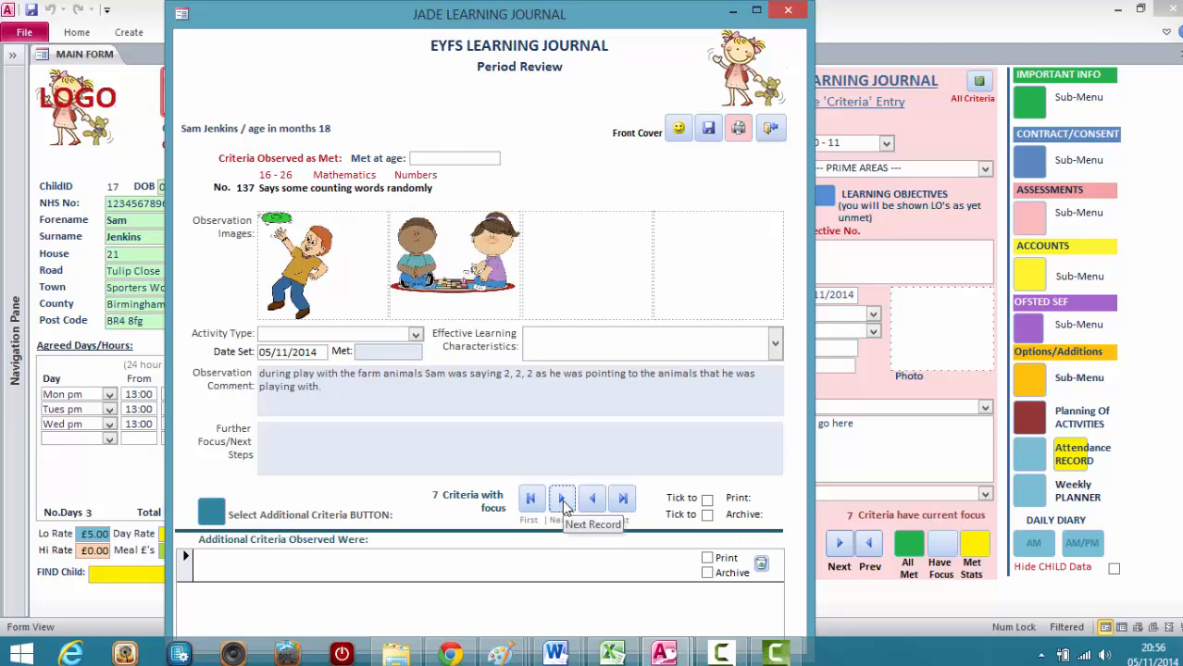
click(707, 517)
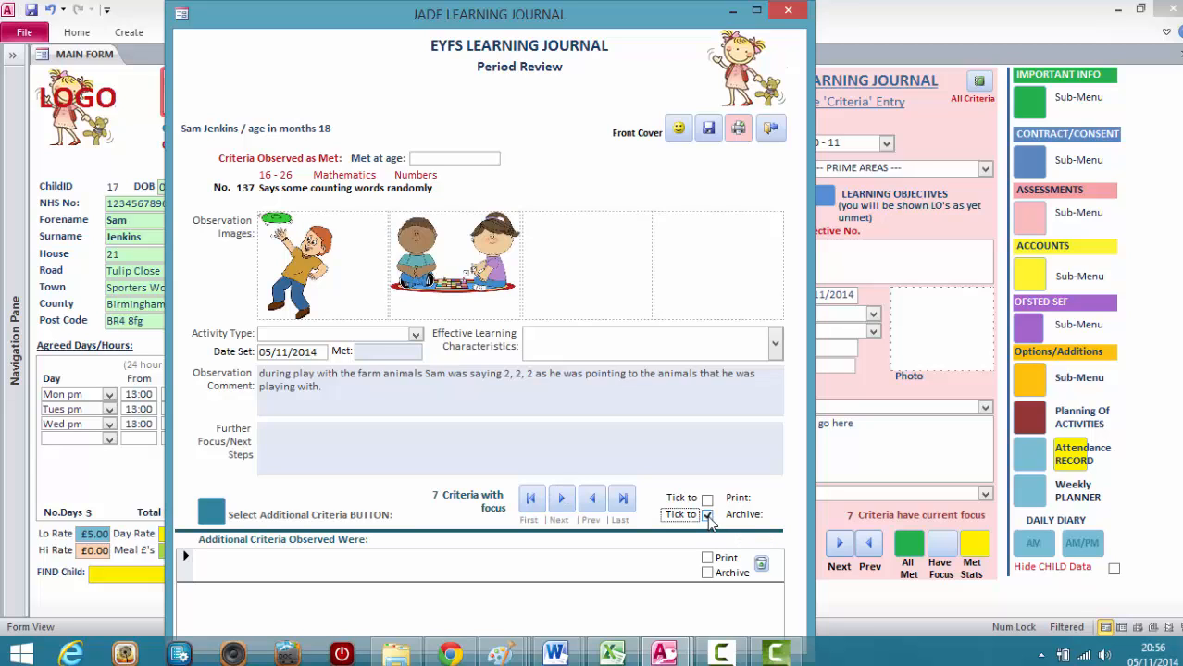
click(560, 502)
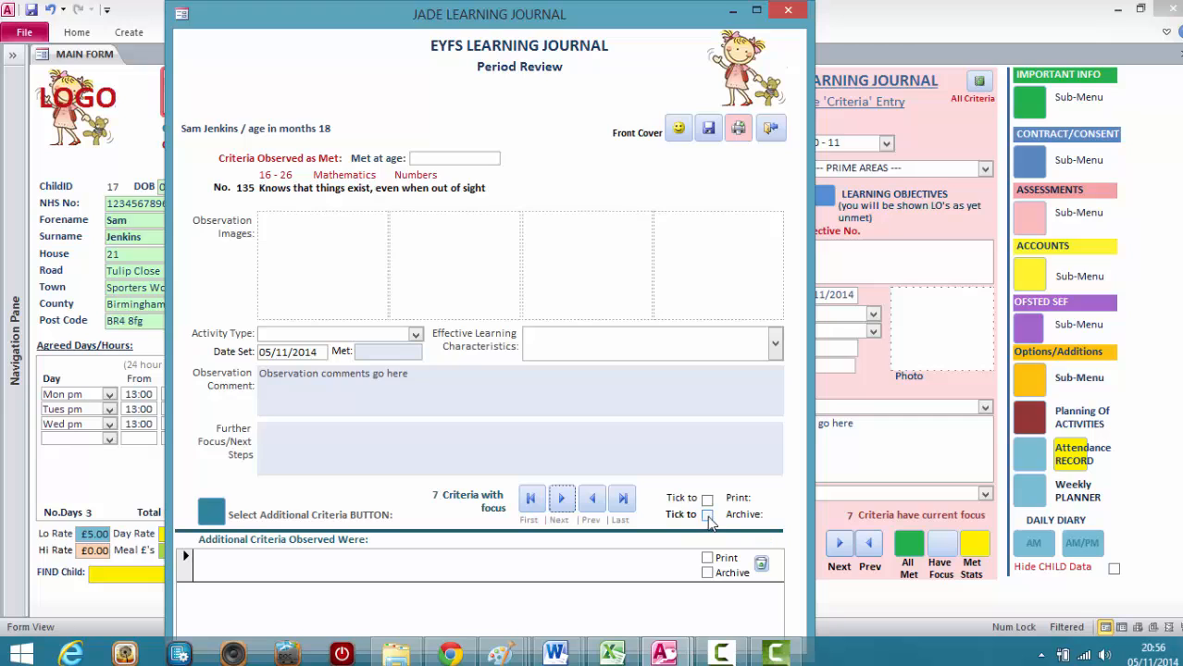
click(706, 516)
click(561, 500)
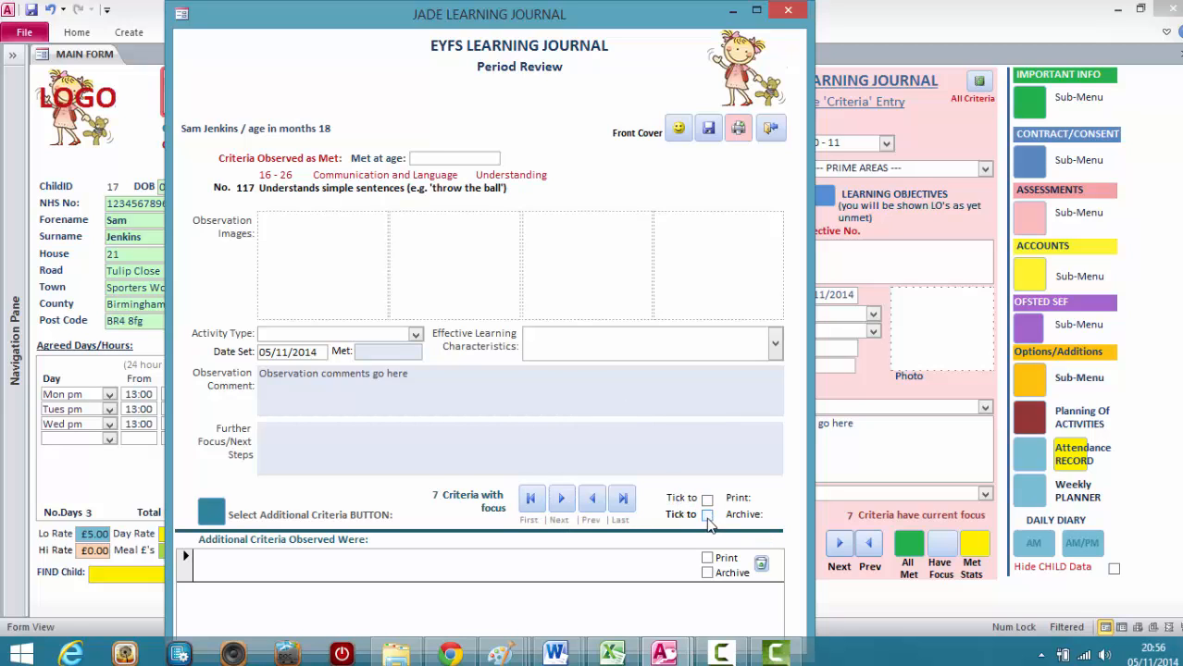
click(561, 501)
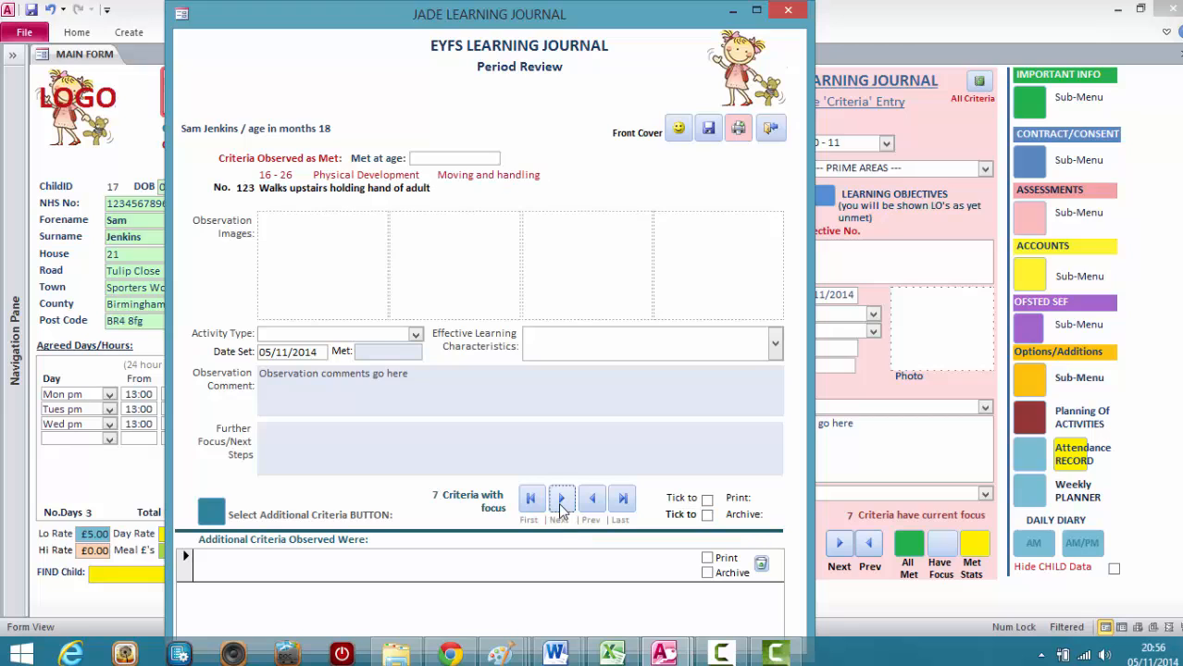
click(708, 128)
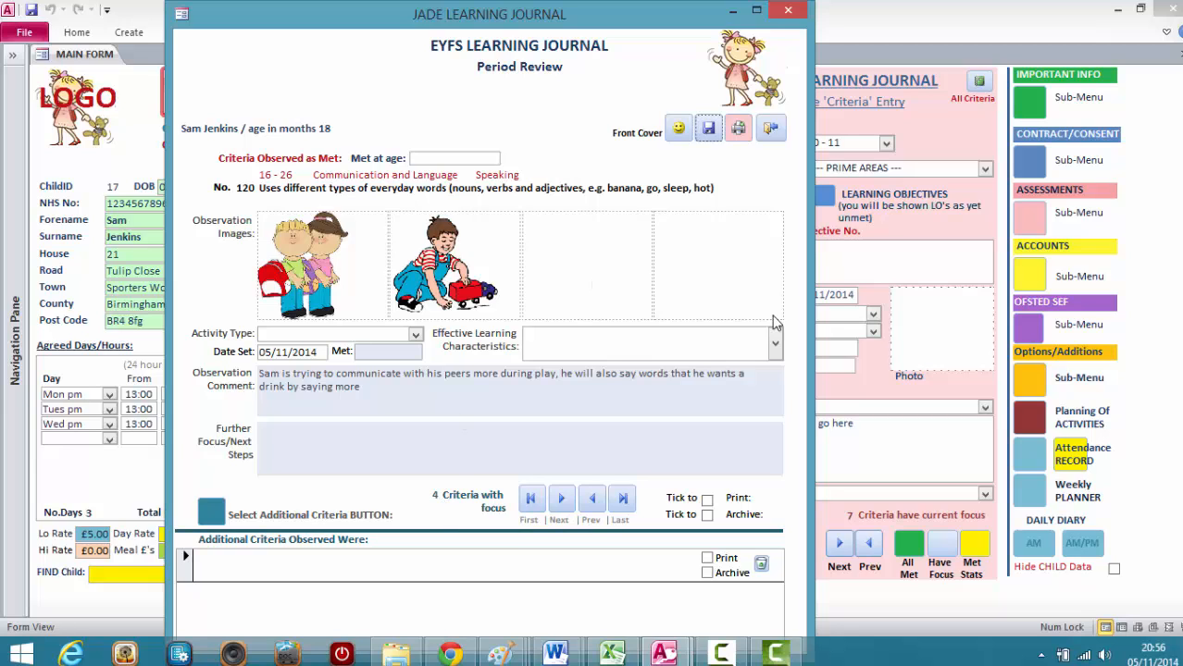
click(786, 12)
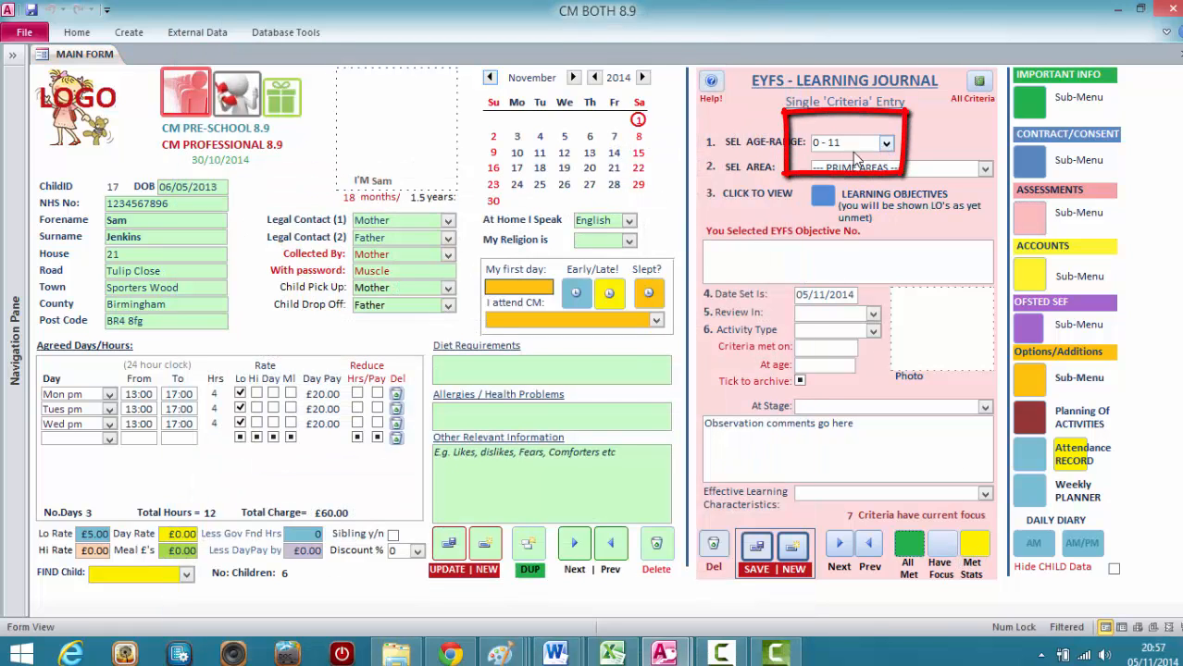
Examine the child's met criteria statistics for the 0 - 11 and 08 - 20 age ranges, closing each profile.
click(977, 548)
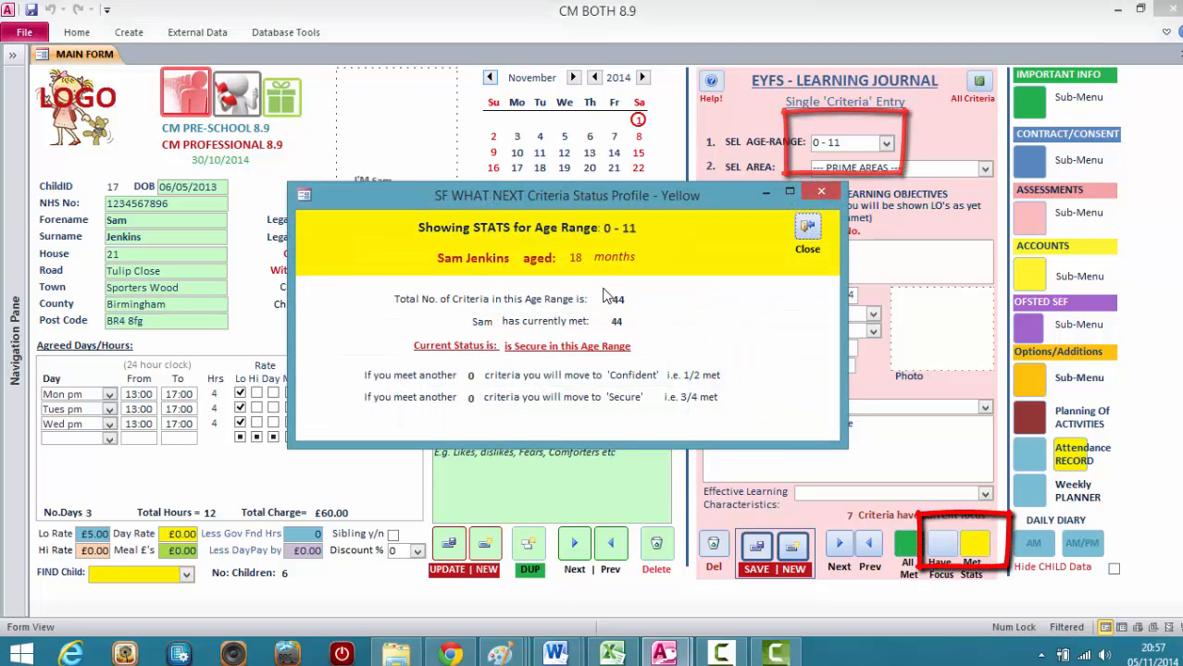
drag(643, 193, 566, 135)
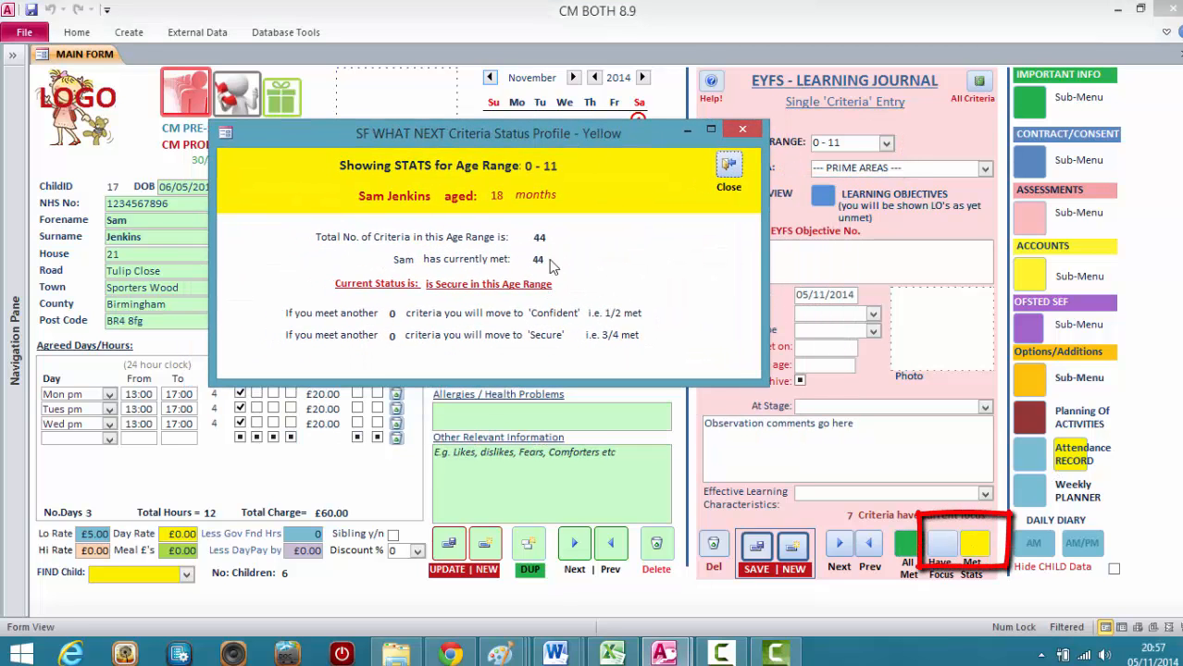
click(728, 169)
click(885, 142)
click(833, 172)
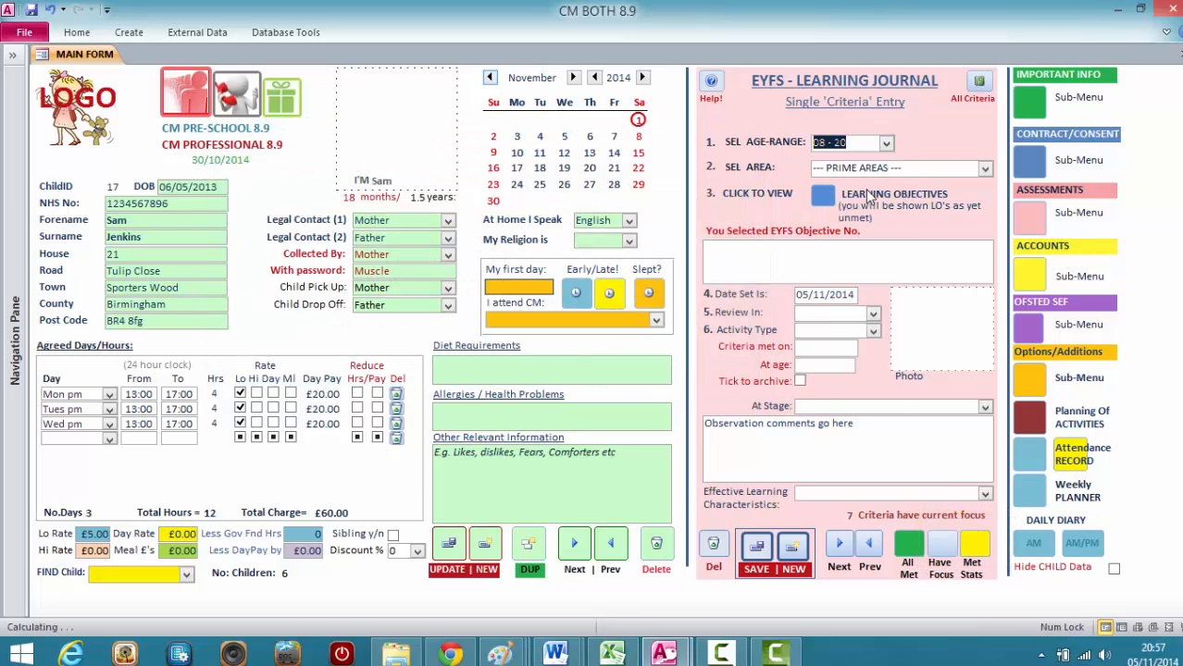
click(971, 548)
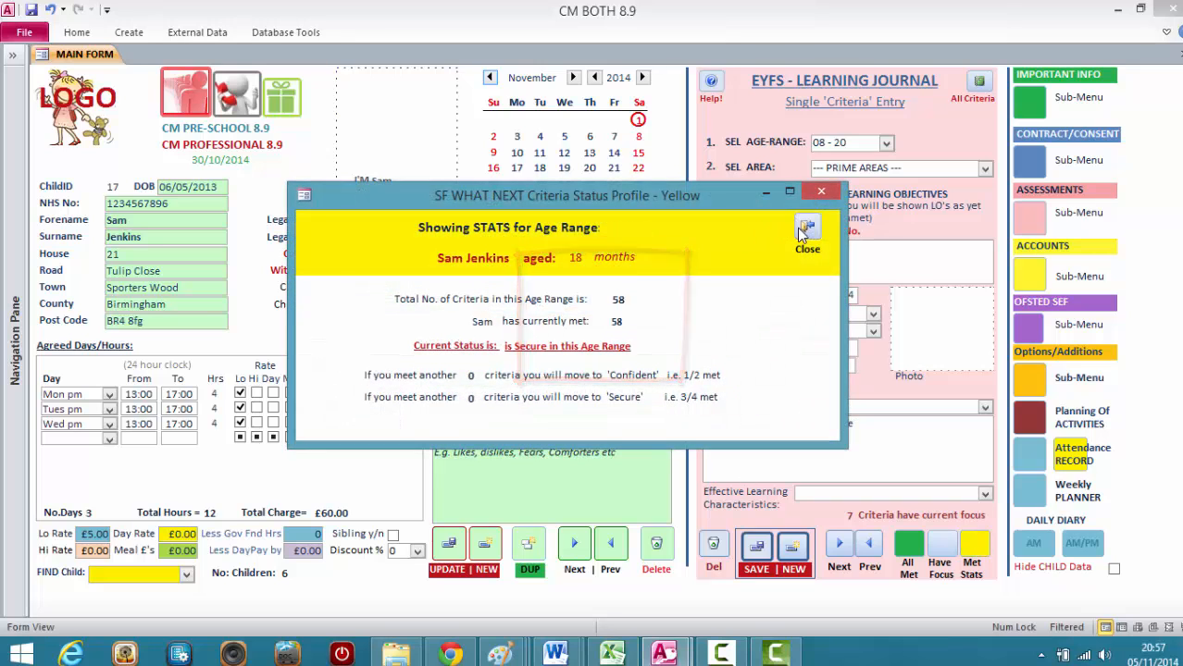
click(806, 231)
Select the 16 - 26 age range, examine the child's met criteria statistics for it and close the profile.
click(886, 143)
click(861, 190)
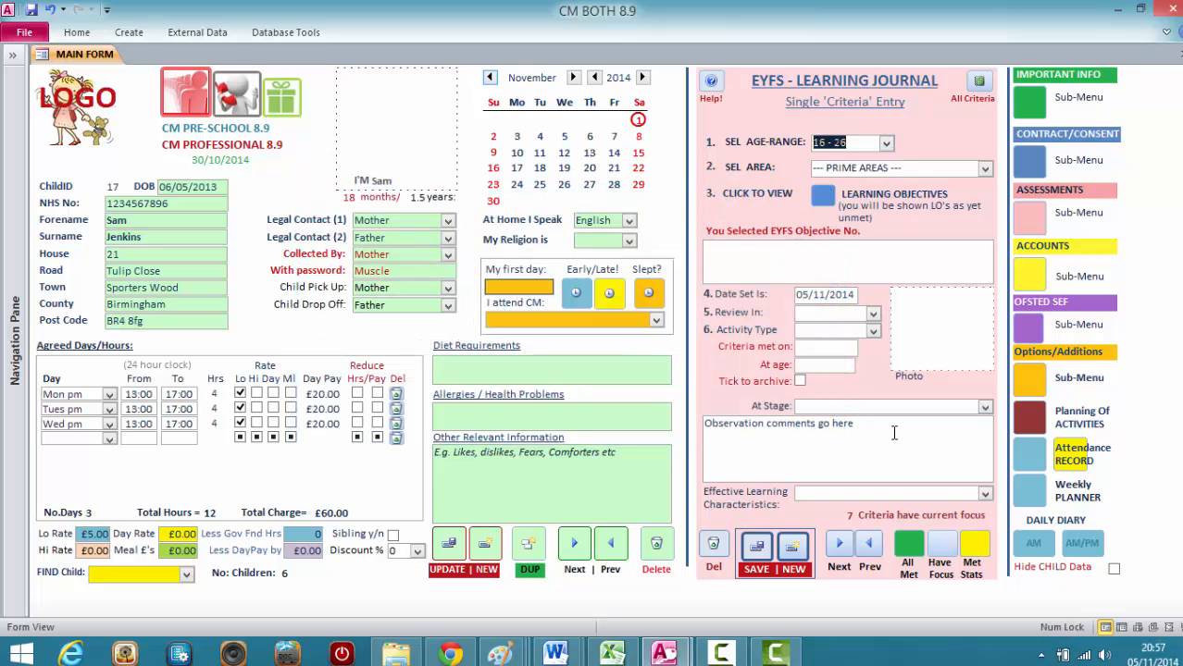
click(972, 553)
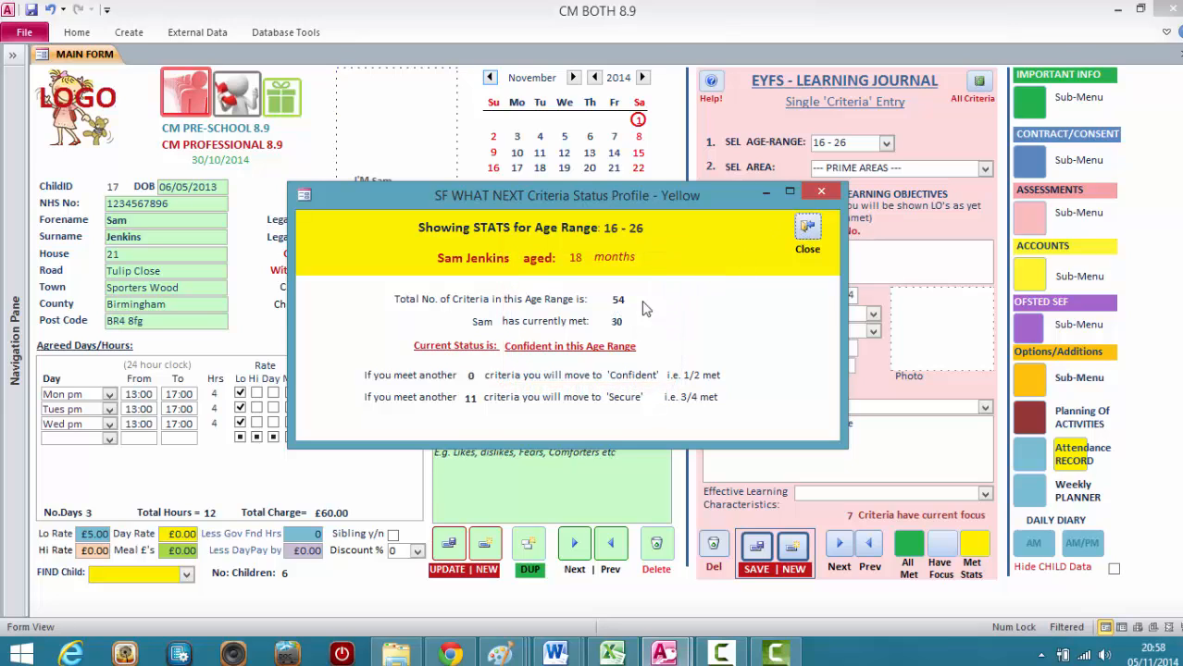
click(806, 231)
Open the child's individual Attainment Levels report from the assessment planning options and close the options window.
click(1029, 214)
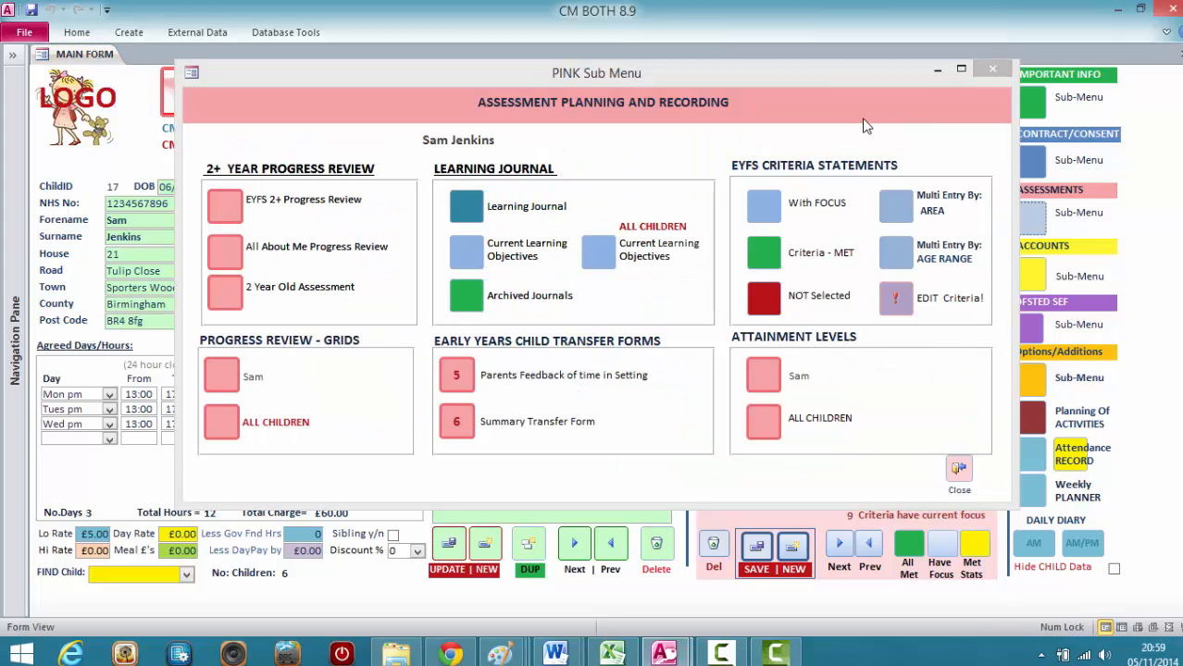
drag(752, 83, 639, 62)
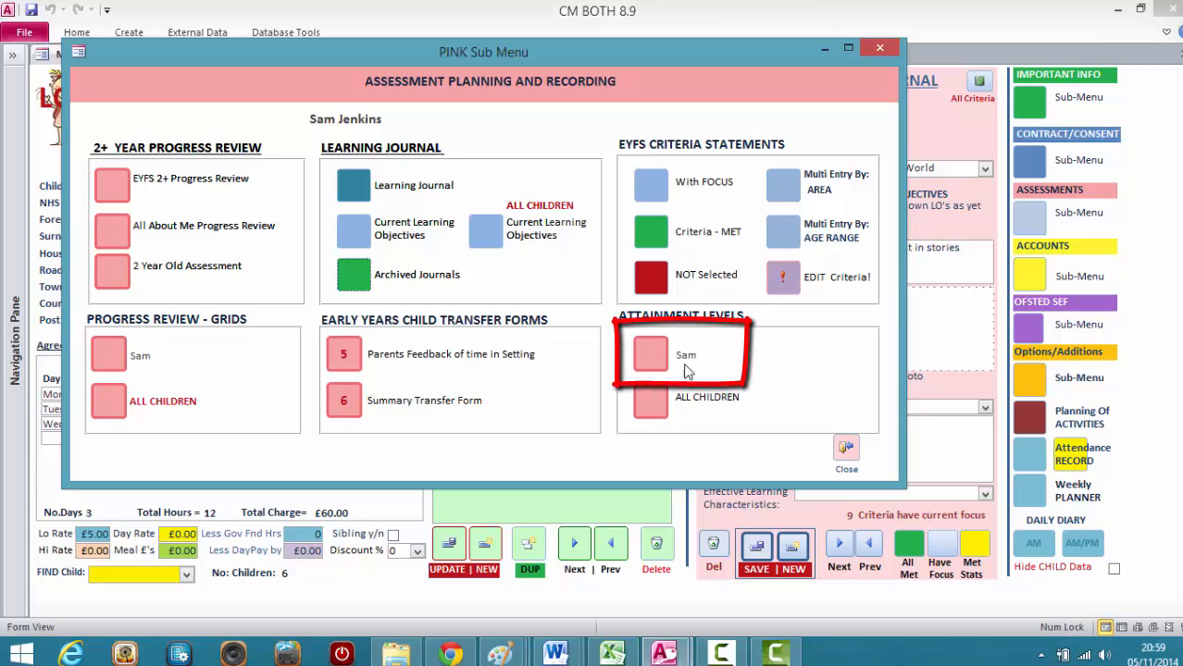
click(648, 359)
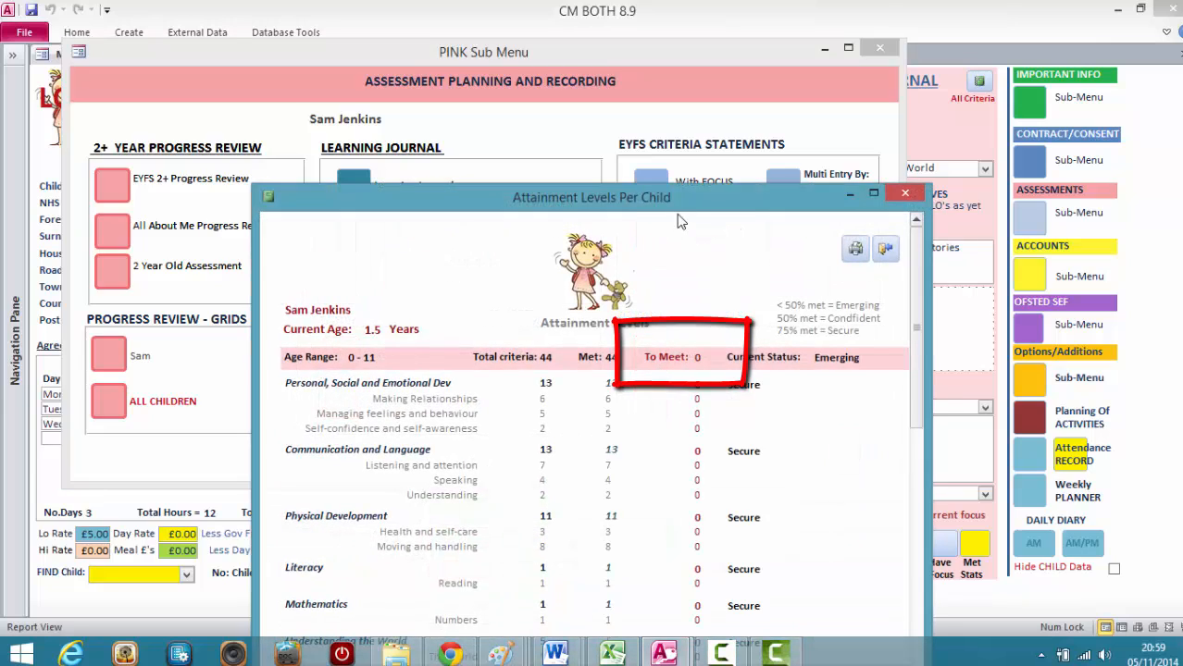
drag(690, 204, 476, 26)
click(879, 47)
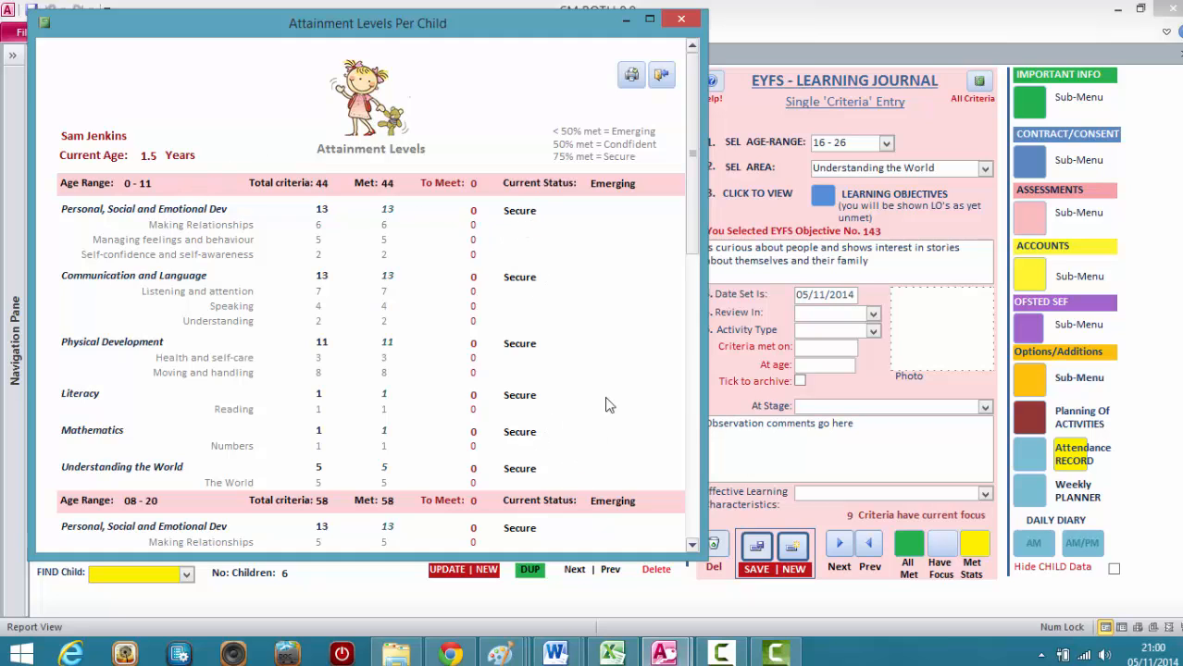
Examine the attainment report's criteria and status for each age range through 22 - 36, and move it clear of the criteria entry form.
drag(691, 210, 692, 384)
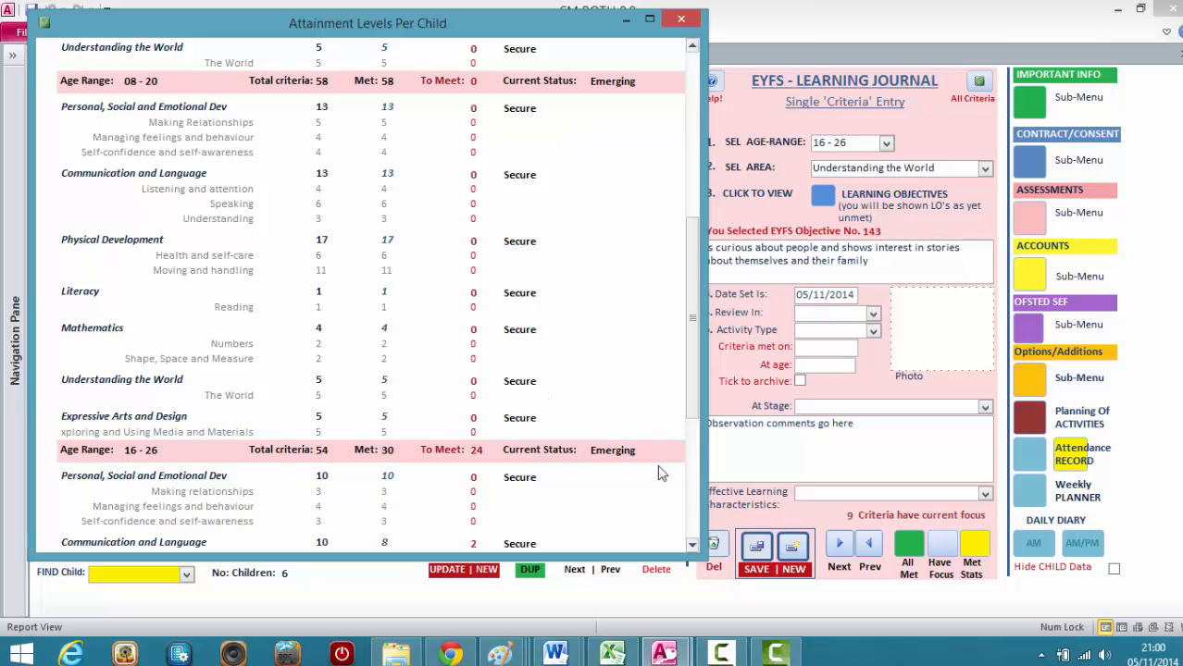
click(691, 545)
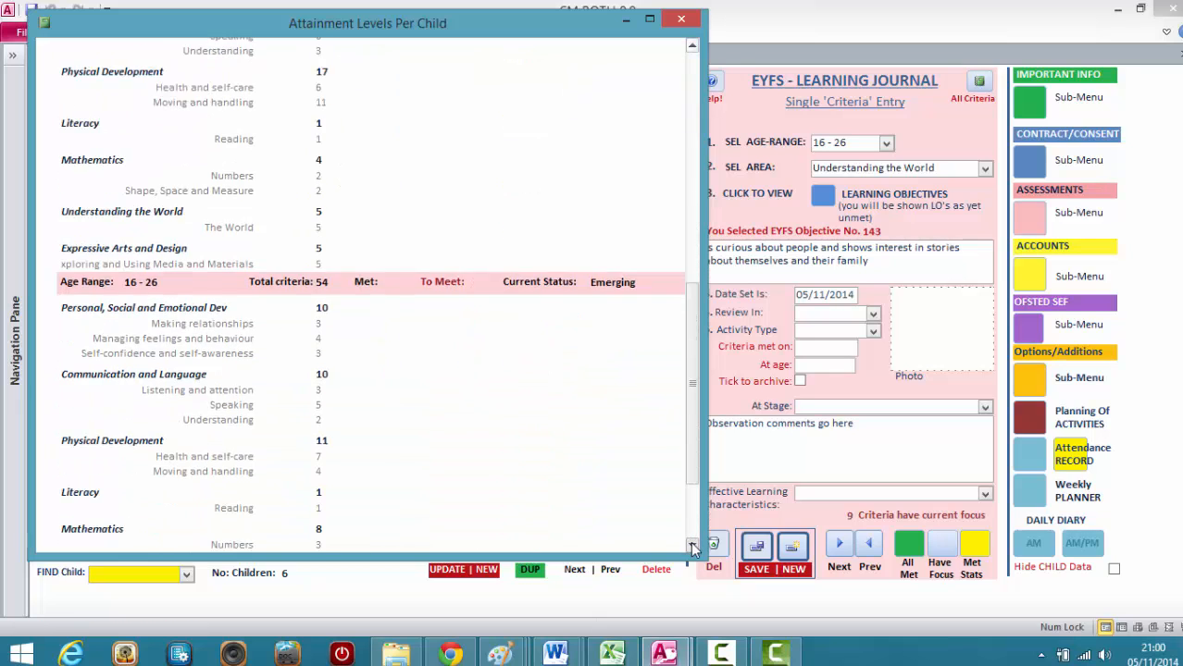
click(692, 546)
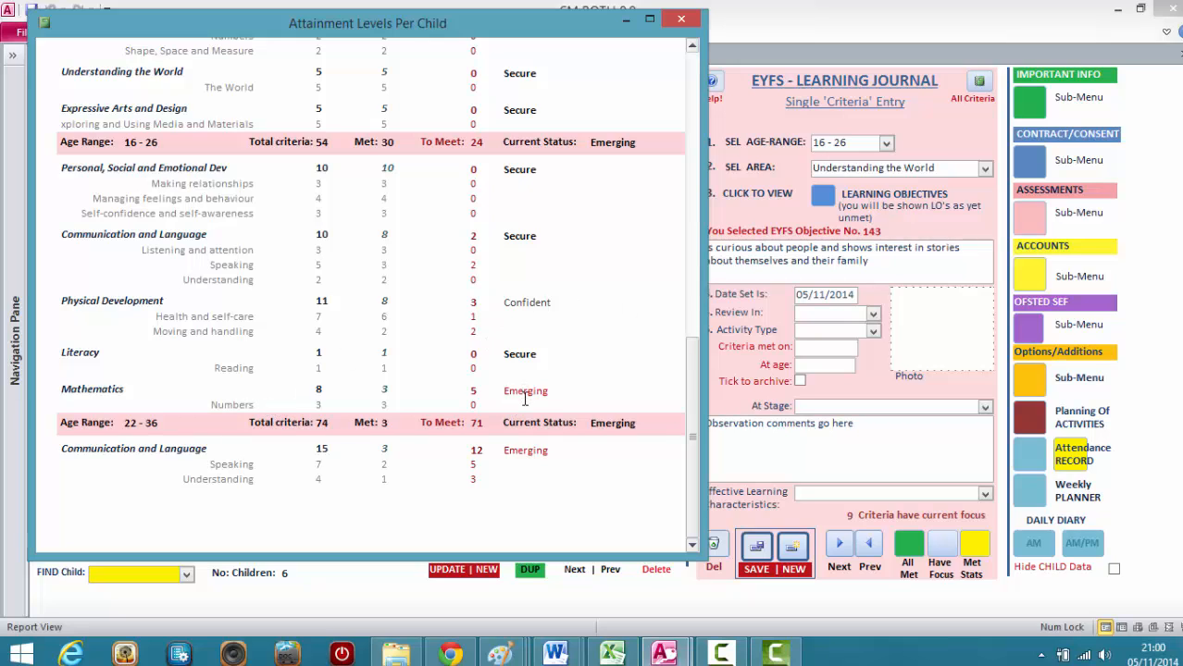
drag(570, 26, 543, 16)
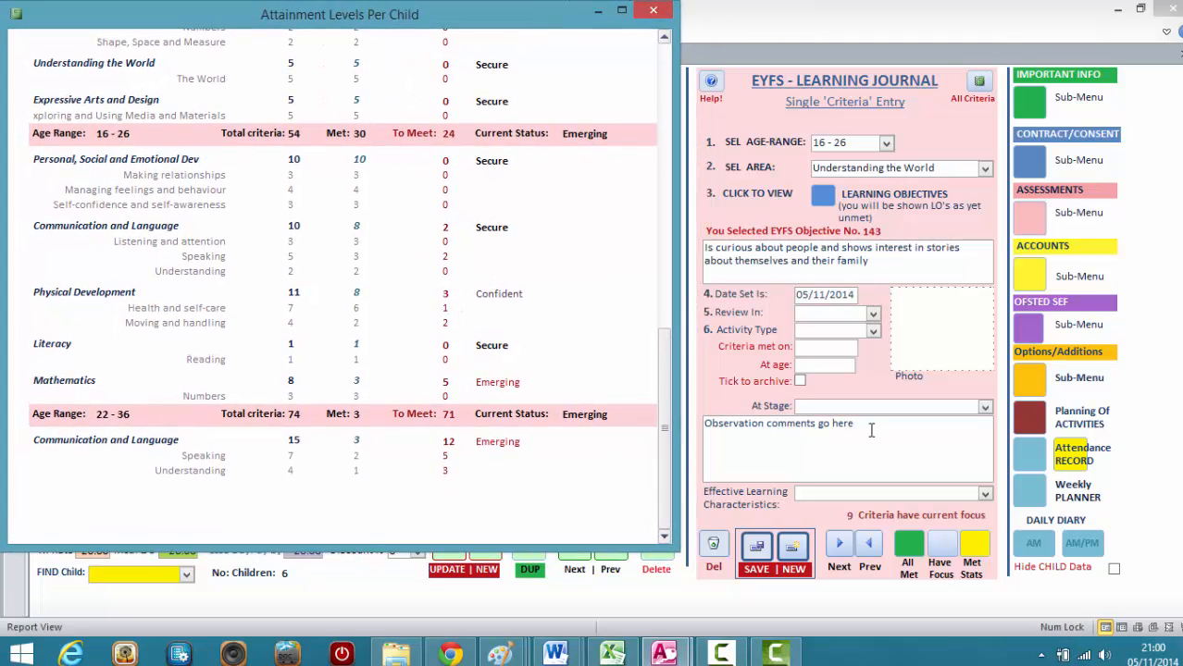
Create and save a new criteria entry for age range 16 - 26, area Mathematics, with objective 140 "enjoys filling and emptying containers".
click(794, 546)
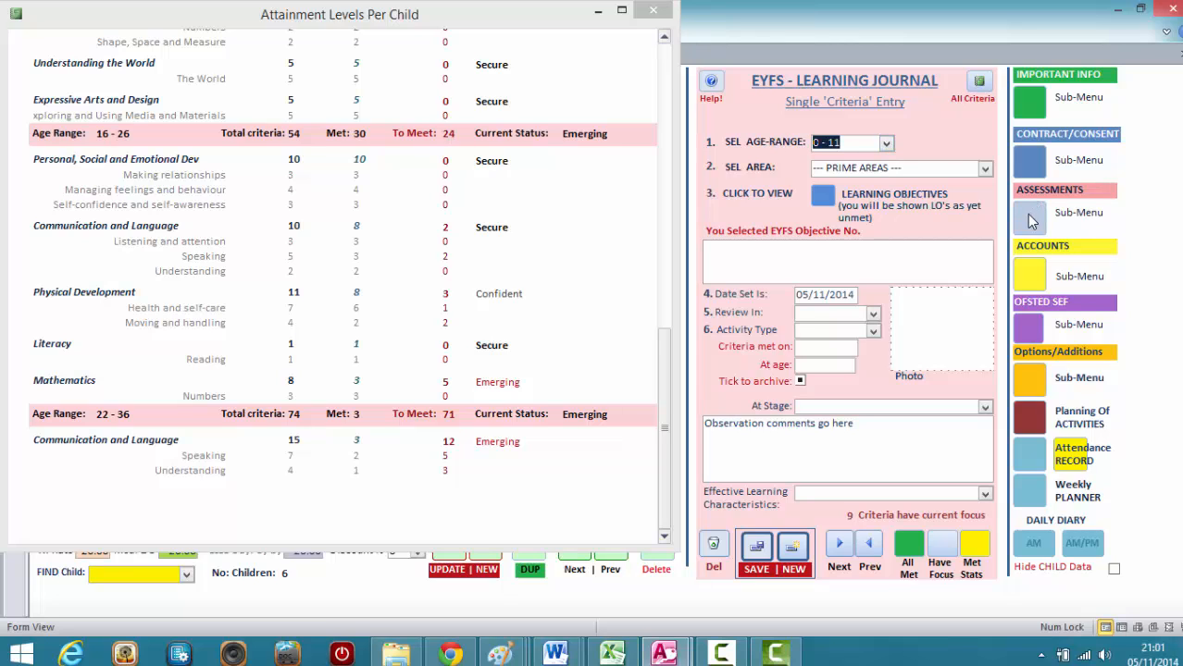
click(886, 142)
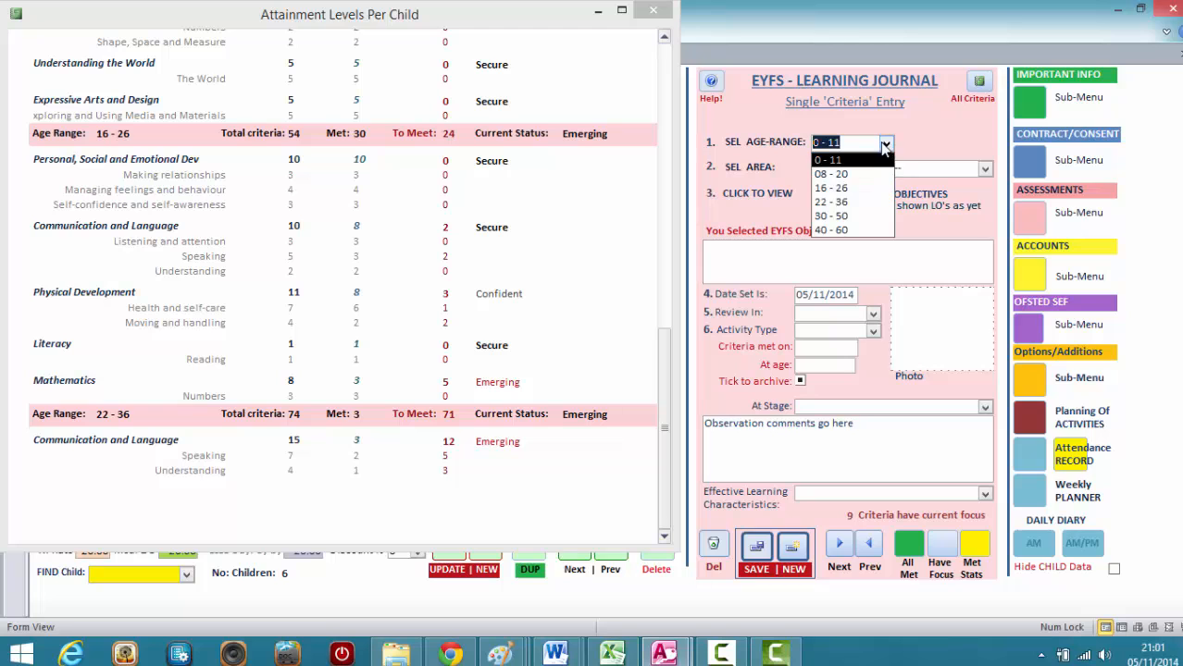
click(860, 189)
click(985, 169)
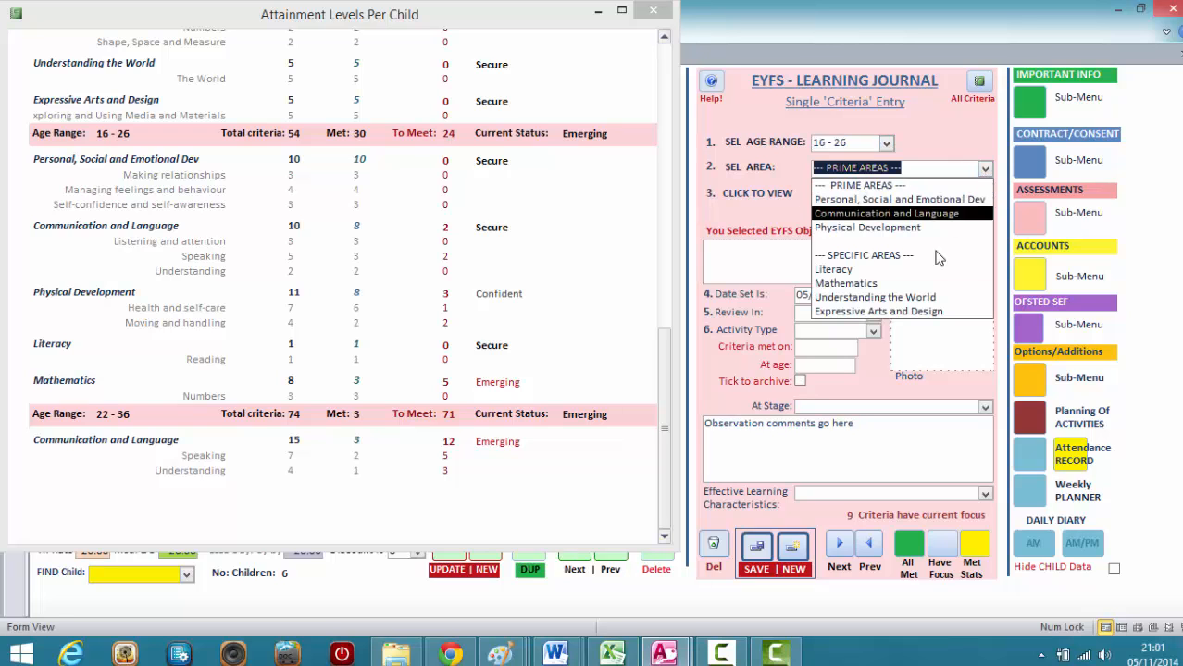
click(924, 284)
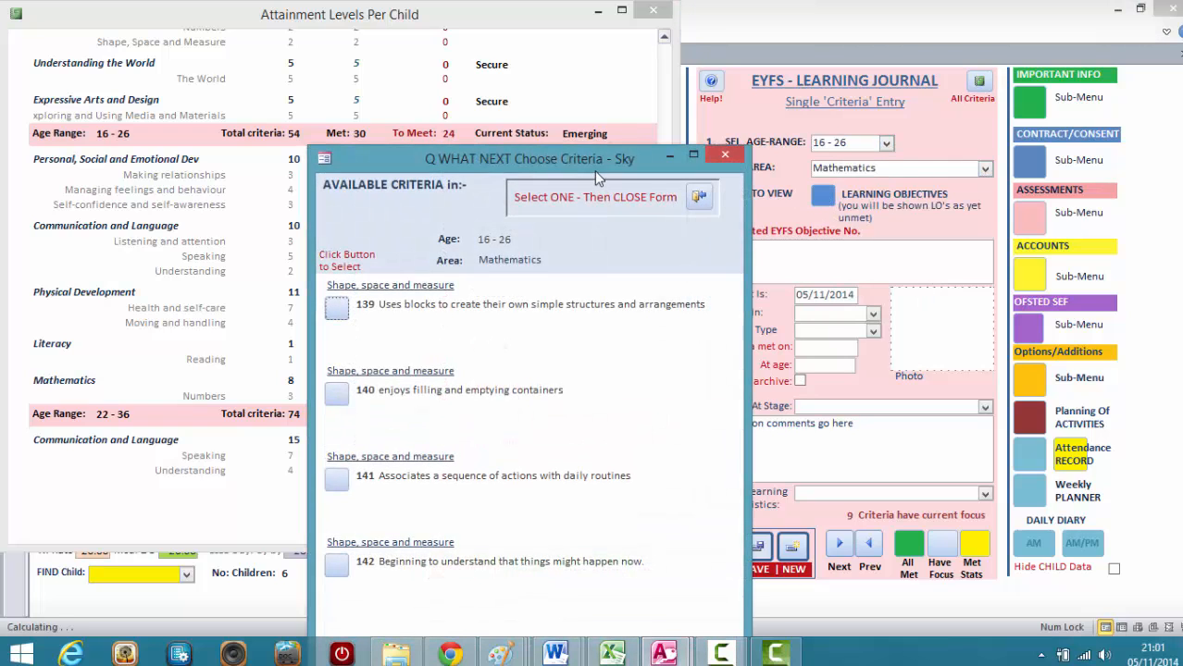
drag(594, 155, 516, 27)
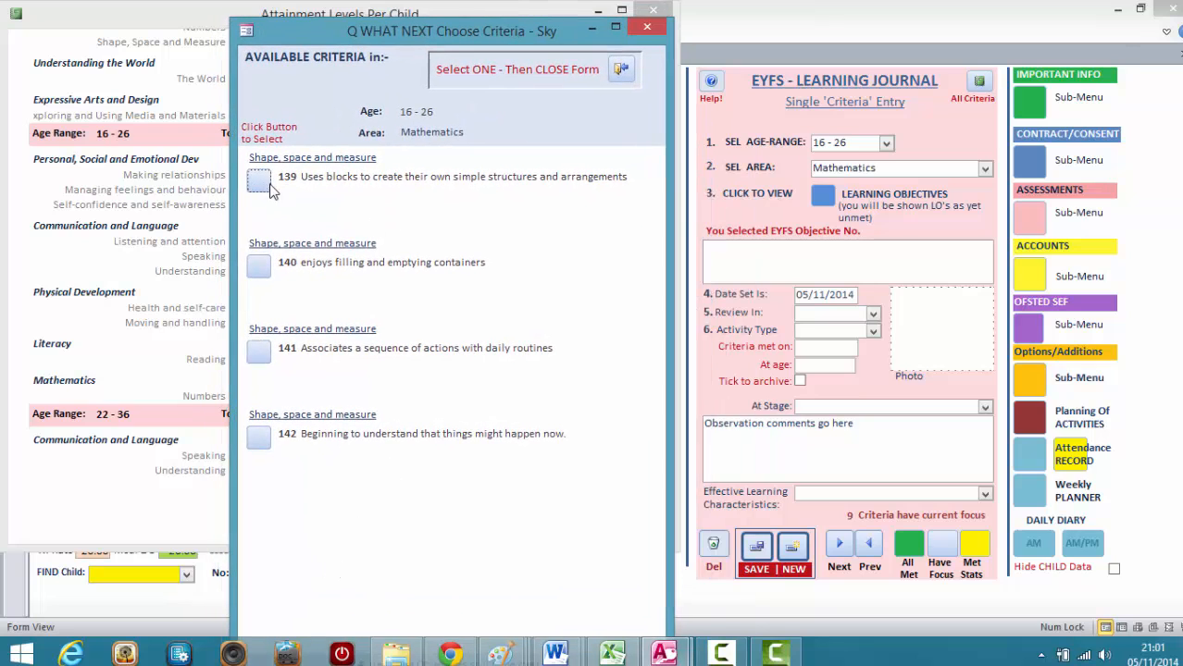
click(258, 265)
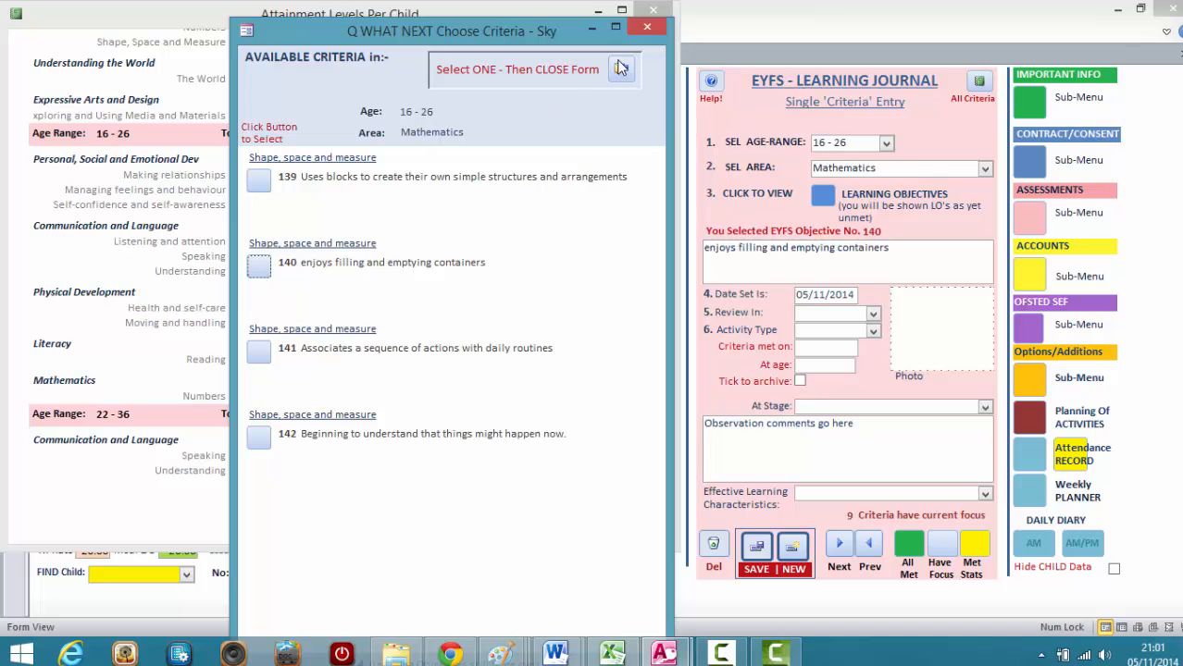
click(622, 71)
click(756, 547)
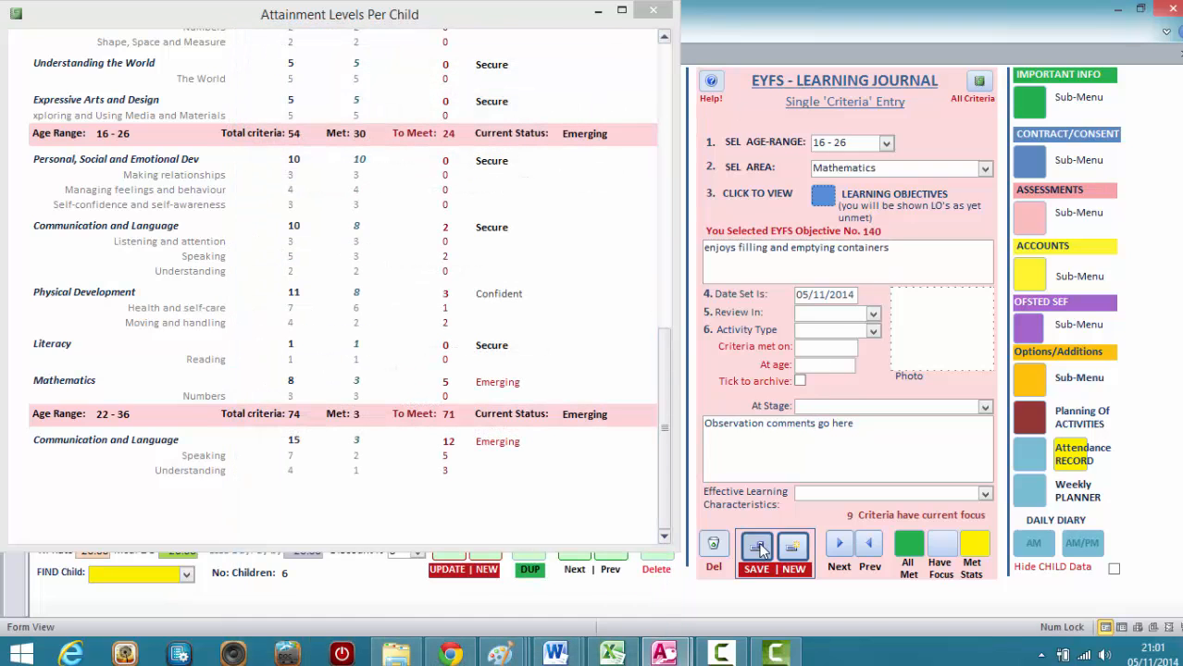
Add another 16 - 26 Mathematics criteria entry with objective 141 "Associates a sequence of actions with daily routines", and close the attainment report.
click(793, 550)
click(886, 143)
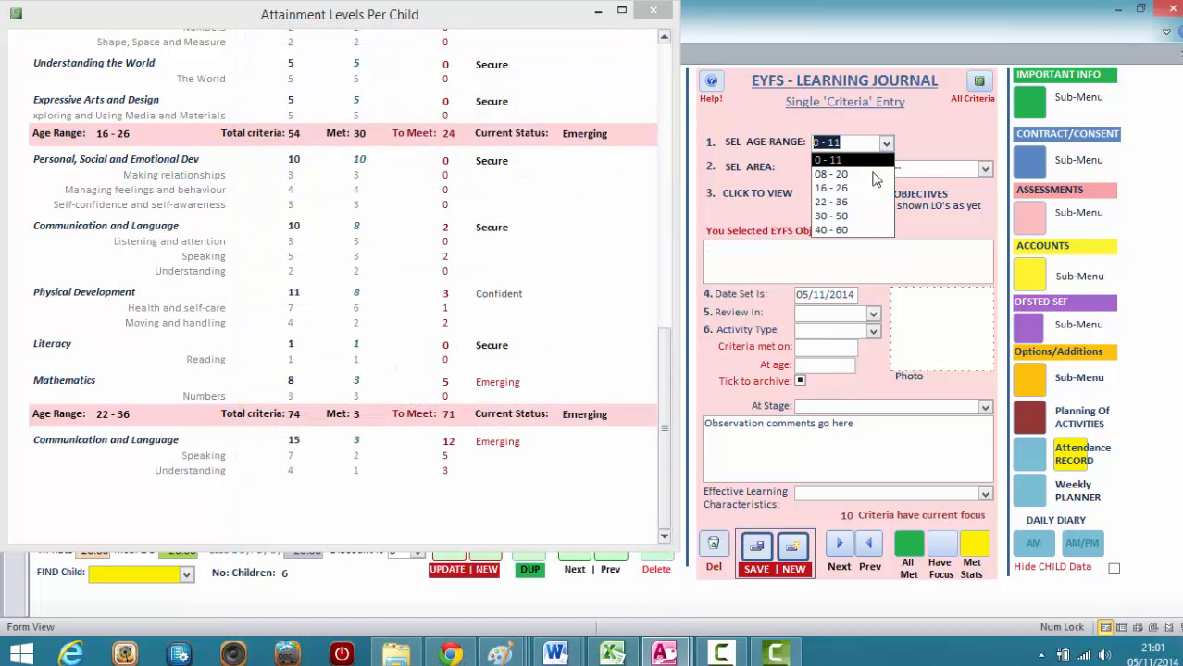
click(864, 190)
click(983, 168)
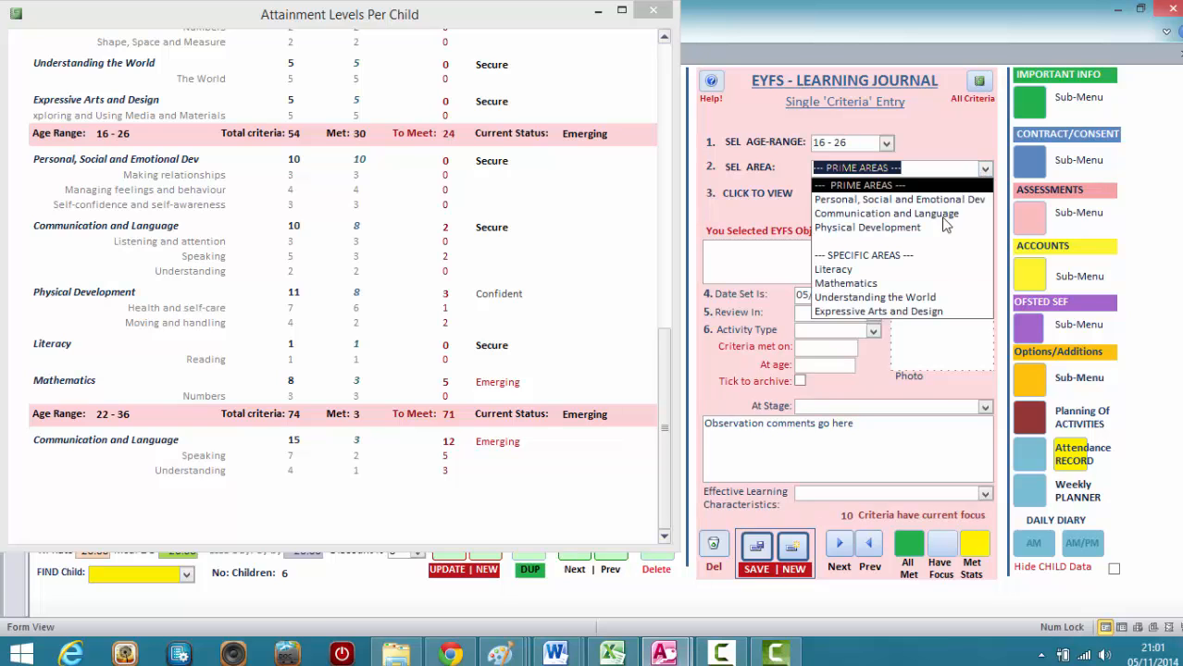
click(912, 285)
click(821, 195)
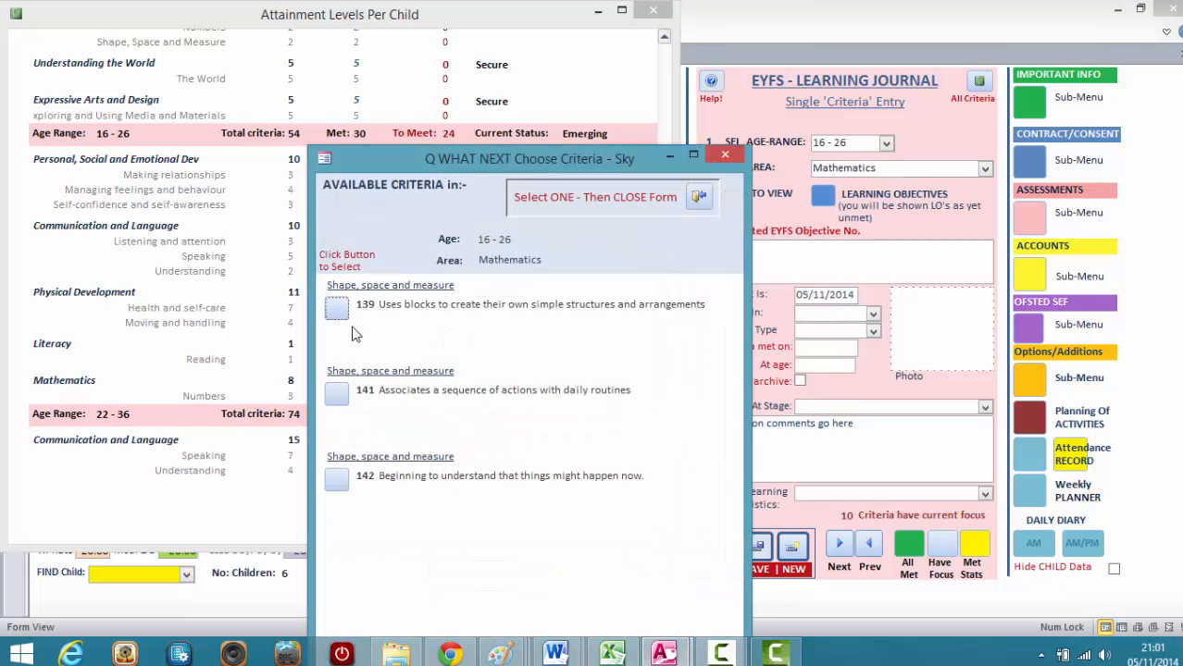
click(336, 393)
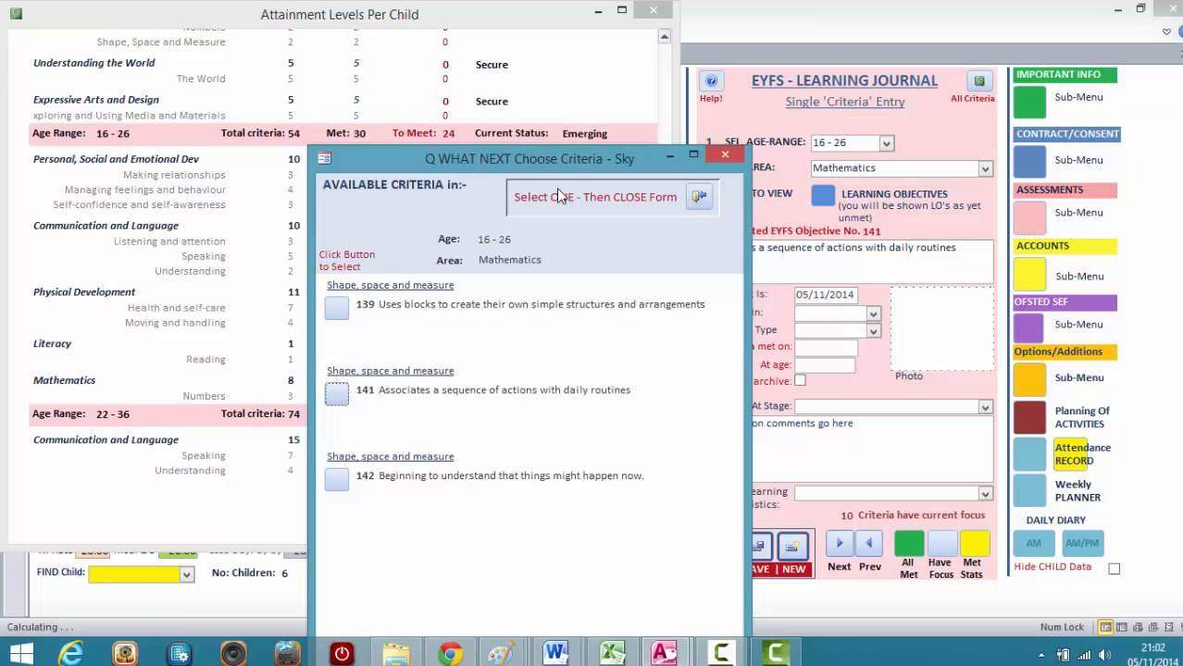
click(699, 196)
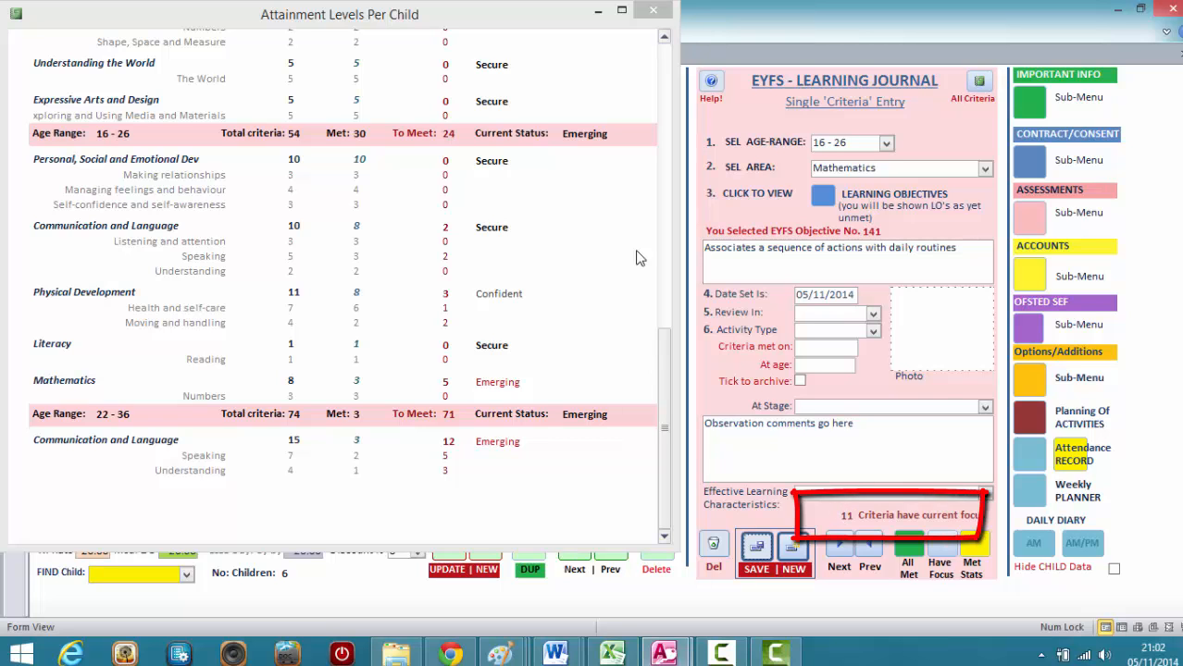
click(654, 11)
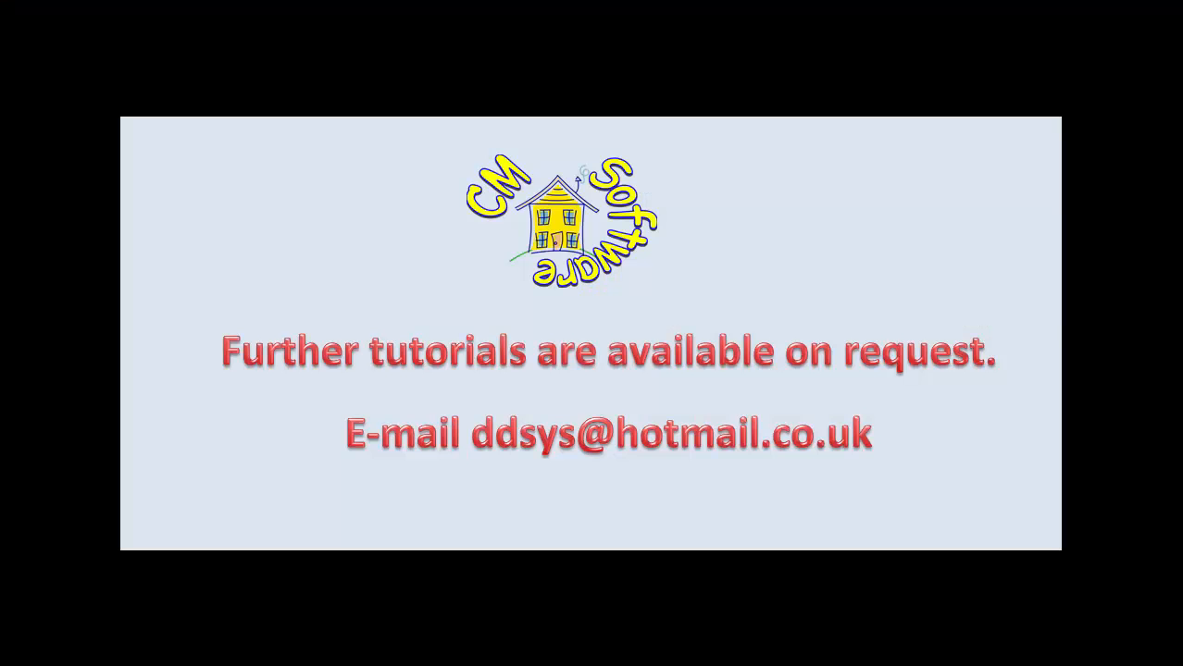